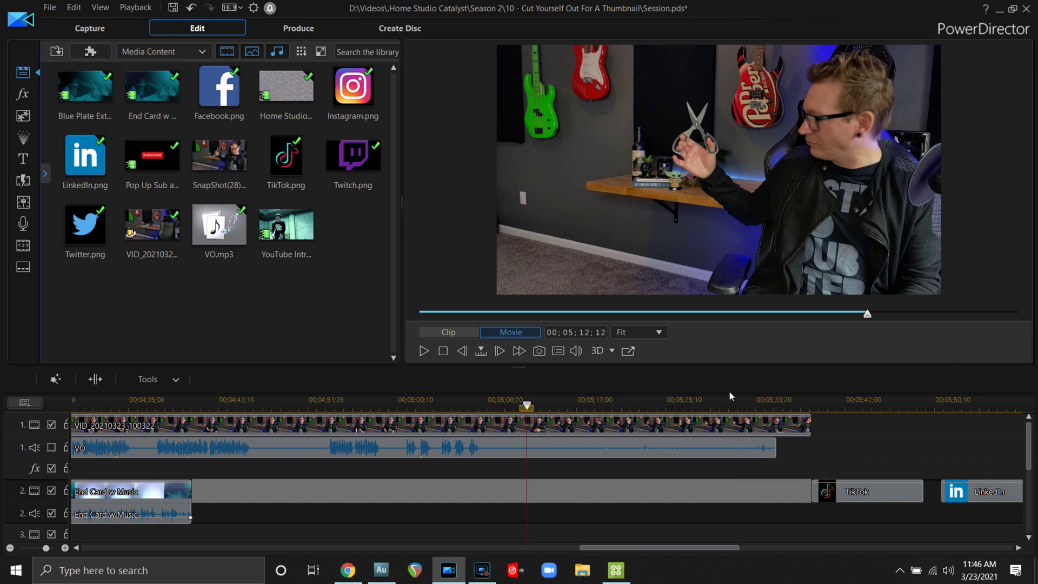
Play the movie preview from the current timeline position
{"action": "left_click", "coordinate": [424, 351]}
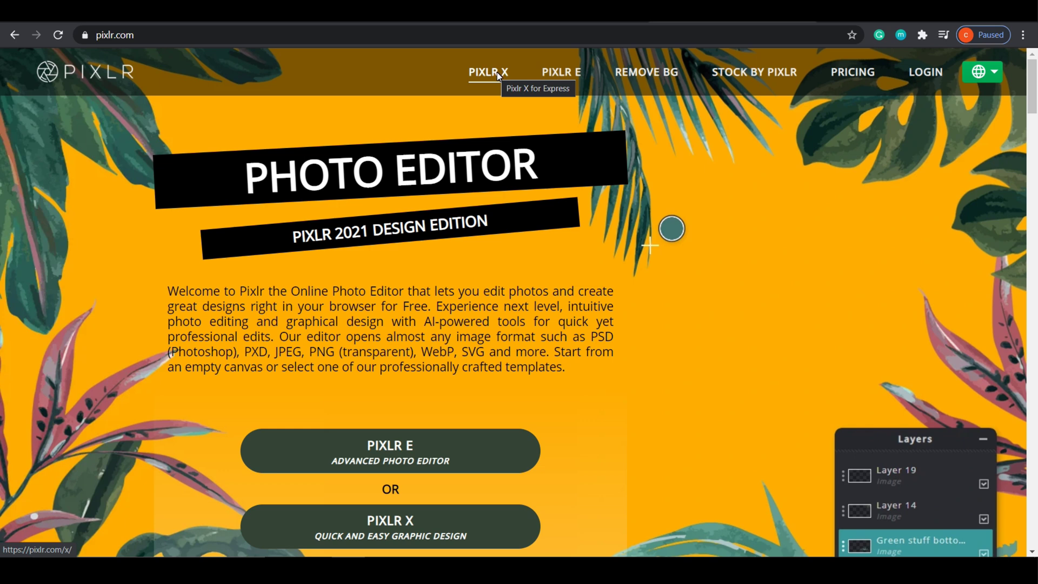
Switch to pixlr.com in the browser and open the Pixlr E advanced photo editor
{"action": "left_click", "coordinate": [557, 74]}
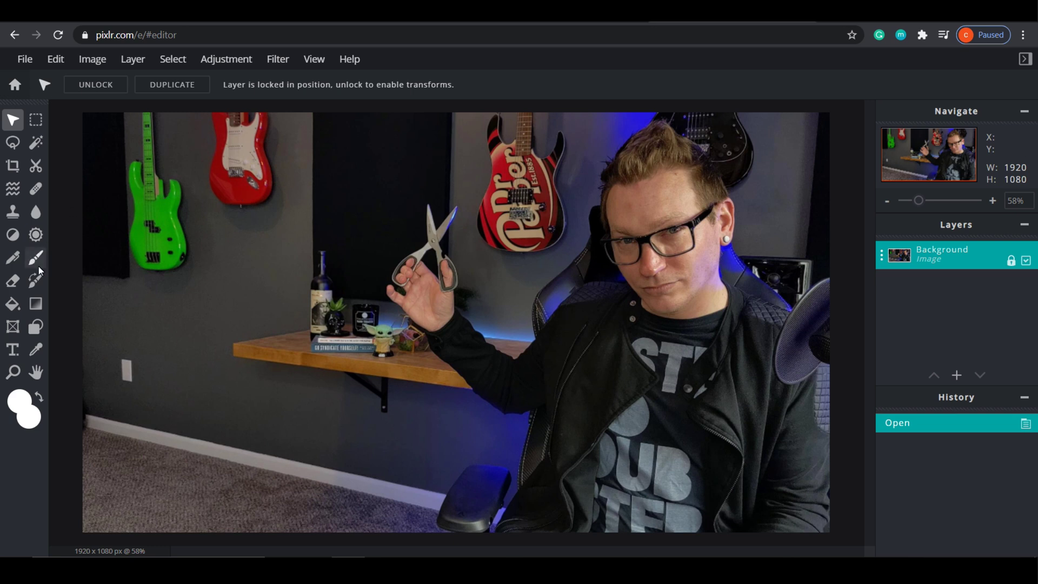
Try erasing part of the wall directly on the locked background layer and undo the stroke
{"action": "left_click", "coordinate": [12, 282]}
{"action": "mouse_move", "coordinate": [260, 211]}
{"action": "left_mouse_down"}
{"action": "mouse_move", "coordinate": [325, 216]}
{"action": "mouse_move", "coordinate": [314, 198]}
{"action": "mouse_move", "coordinate": [422, 240]}
{"action": "mouse_move", "coordinate": [566, 165]}
{"action": "mouse_move", "coordinate": [352, 346]}
{"action": "mouse_move", "coordinate": [335, 317]}
{"action": "mouse_move", "coordinate": [248, 398]}
{"action": "mouse_move", "coordinate": [371, 341]}
{"action": "mouse_move", "coordinate": [384, 280]}
{"action": "left_mouse_up"}
{"action": "key", "text": "ctrl+z"}
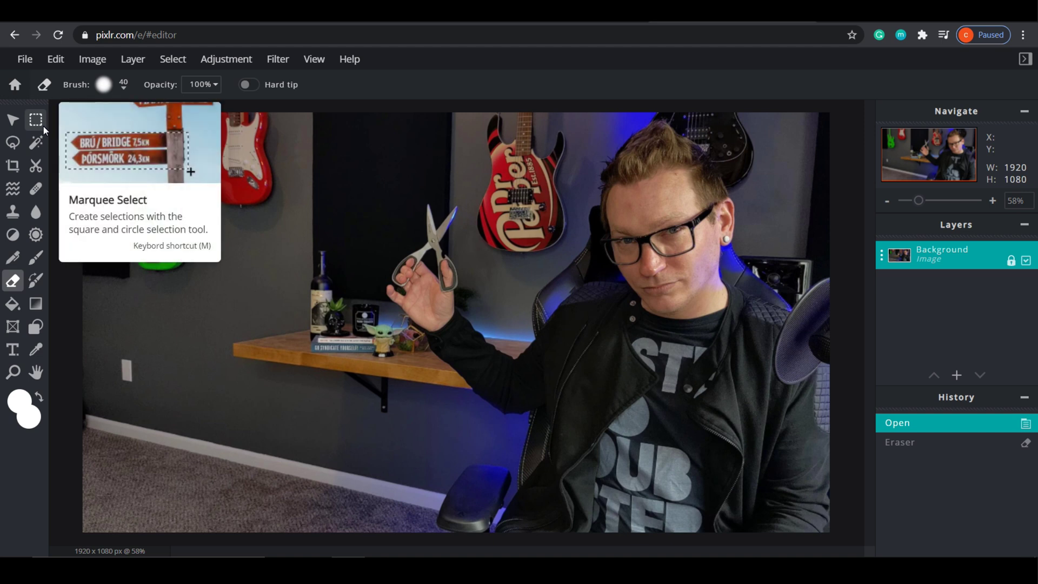
Select the entire snapshot image and copy it
{"action": "left_click", "coordinate": [13, 119]}
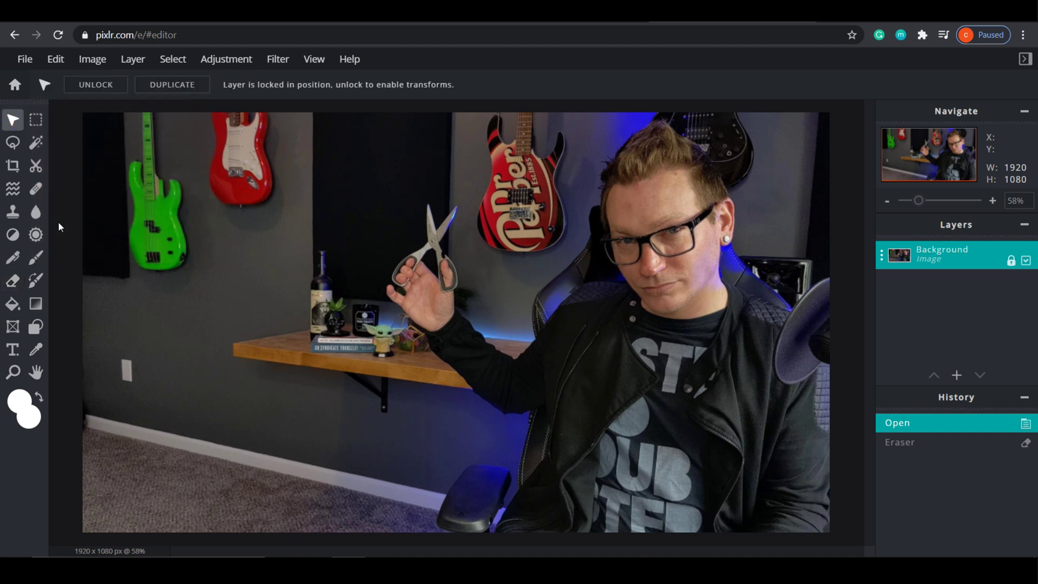
{"action": "key", "text": "ctrl+a"}
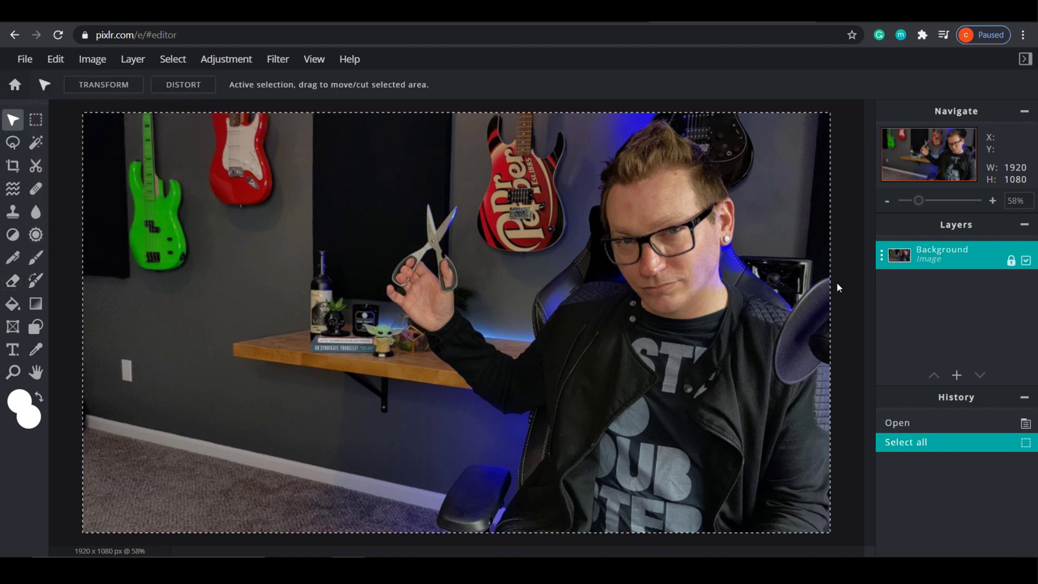
{"action": "key", "text": "ctrl+c"}
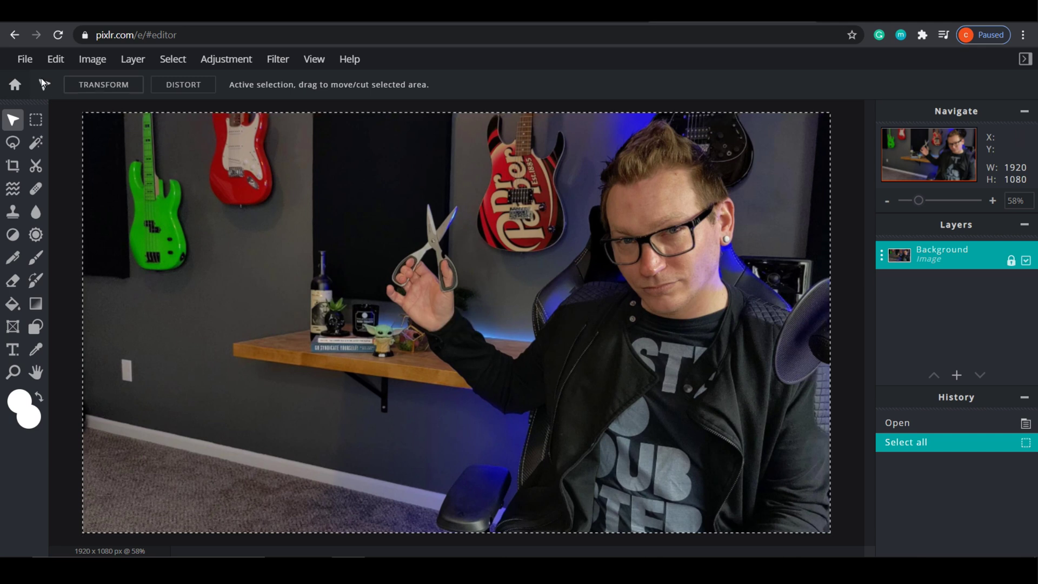
Create a new 1920 x 1080 image with the background turned off and paste the copied picture into it
{"action": "left_click", "coordinate": [25, 59]}
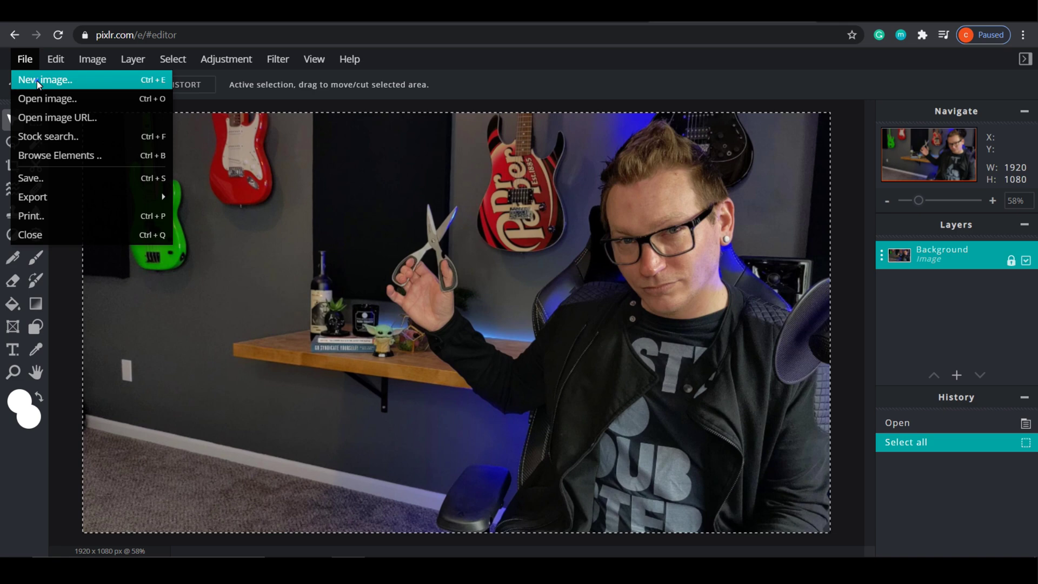
{"action": "left_click", "coordinate": [36, 80]}
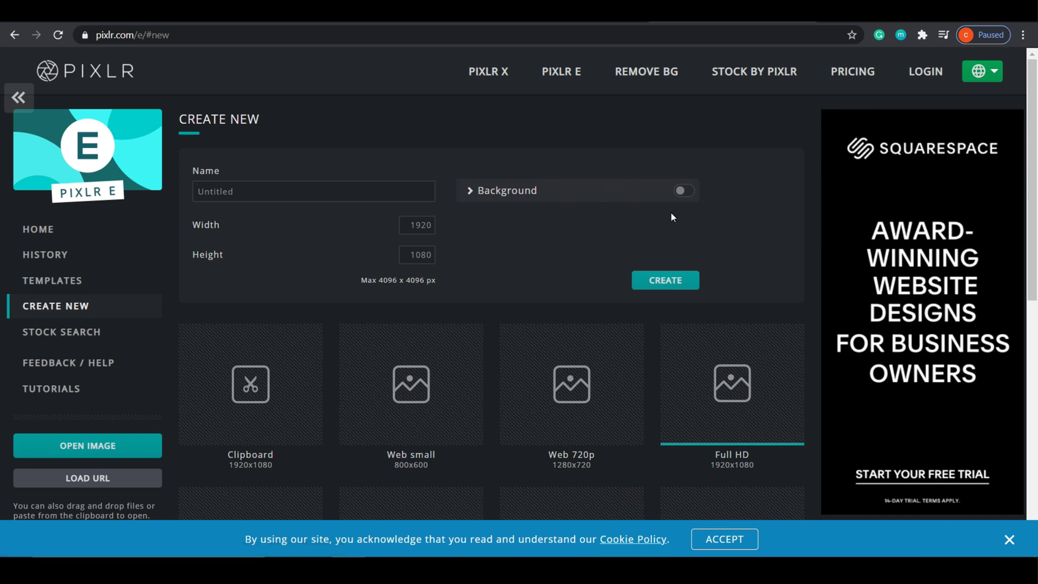
{"action": "left_click", "coordinate": [669, 284]}
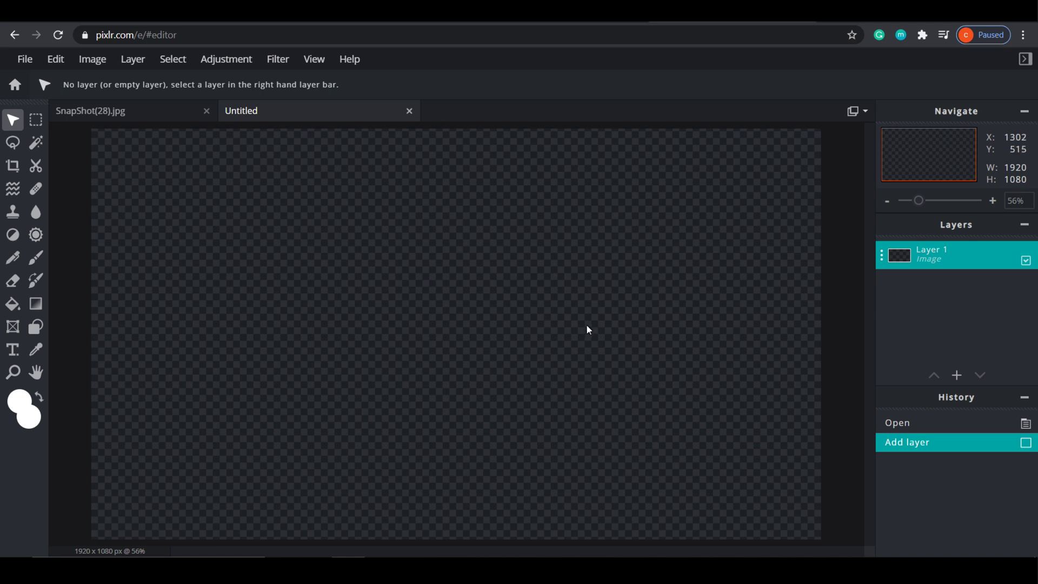
{"action": "key", "text": "ctrl+v"}
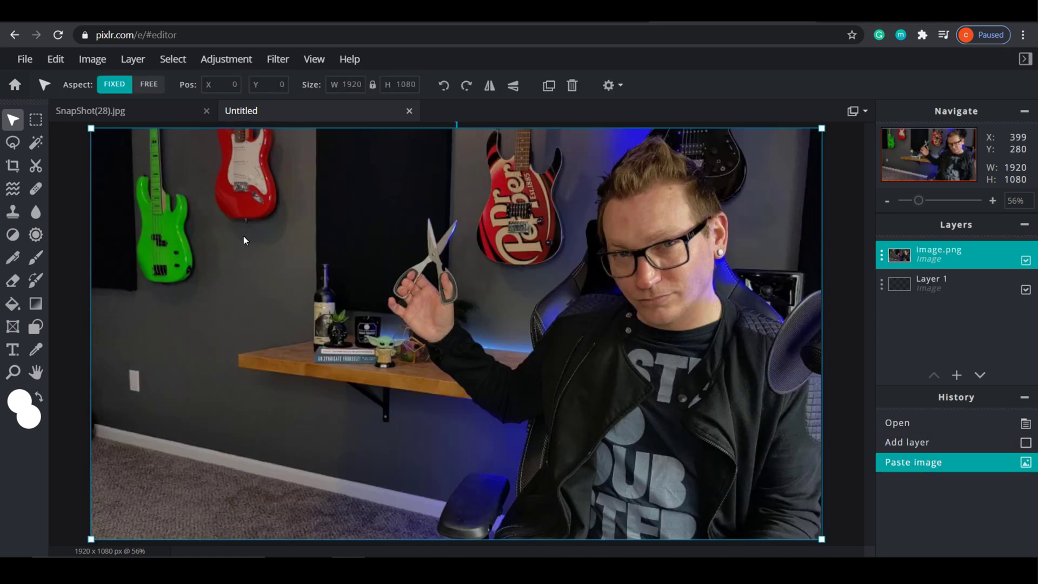
Test the Eraser on the pasted image over the wall and across the subject, undoing each stroke
{"action": "left_click", "coordinate": [19, 282]}
{"action": "mouse_move", "coordinate": [251, 265]}
{"action": "left_mouse_down"}
{"action": "mouse_move", "coordinate": [251, 290]}
{"action": "mouse_move", "coordinate": [142, 227]}
{"action": "mouse_move", "coordinate": [103, 297]}
{"action": "mouse_move", "coordinate": [272, 346]}
{"action": "mouse_move", "coordinate": [219, 251]}
{"action": "mouse_move", "coordinate": [235, 308]}
{"action": "mouse_move", "coordinate": [235, 206]}
{"action": "mouse_move", "coordinate": [282, 253]}
{"action": "mouse_move", "coordinate": [327, 193]}
{"action": "mouse_move", "coordinate": [284, 193]}
{"action": "mouse_move", "coordinate": [329, 179]}
{"action": "mouse_move", "coordinate": [251, 241]}
{"action": "mouse_move", "coordinate": [298, 218]}
{"action": "mouse_move", "coordinate": [358, 317]}
{"action": "mouse_move", "coordinate": [307, 328]}
{"action": "left_mouse_up"}
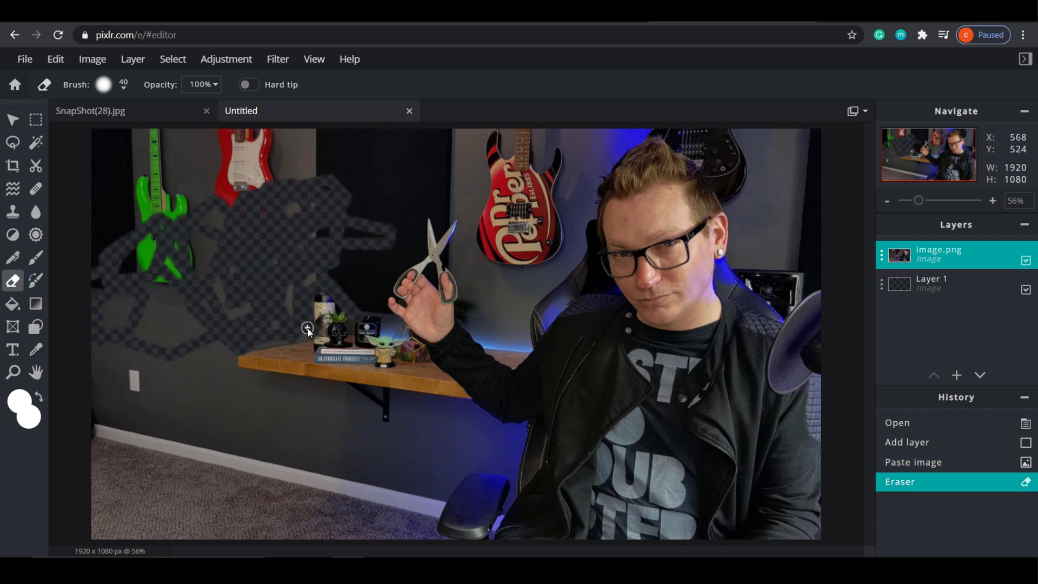
{"action": "key", "text": "ctrl+z"}
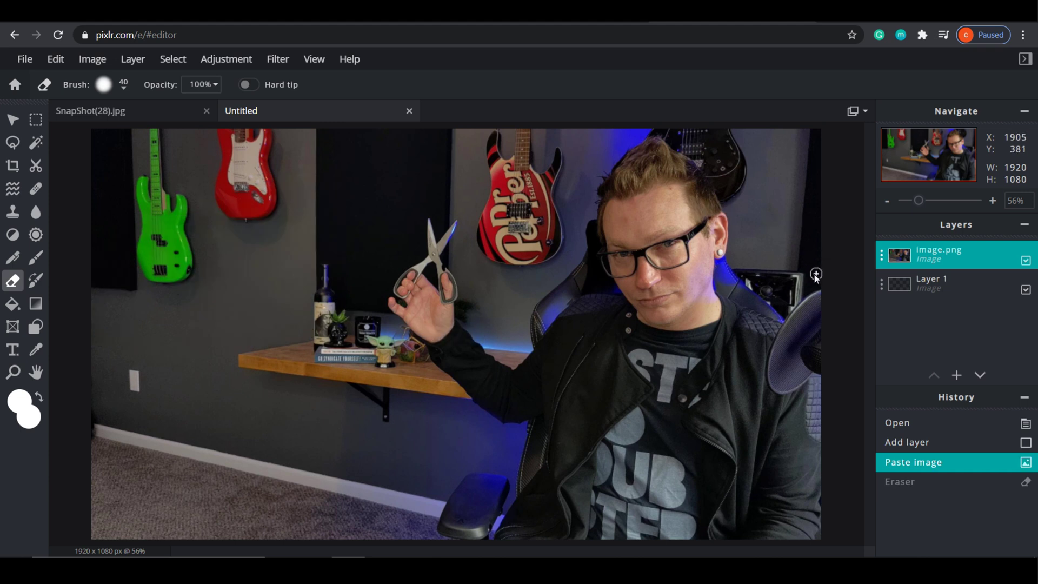
{"action": "mouse_move", "coordinate": [805, 270]}
{"action": "left_mouse_down"}
{"action": "mouse_move", "coordinate": [723, 150]}
{"action": "mouse_move", "coordinate": [660, 124]}
{"action": "mouse_move", "coordinate": [589, 149]}
{"action": "mouse_move", "coordinate": [554, 286]}
{"action": "mouse_move", "coordinate": [500, 275]}
{"action": "mouse_move", "coordinate": [483, 200]}
{"action": "mouse_move", "coordinate": [378, 214]}
{"action": "mouse_move", "coordinate": [349, 306]}
{"action": "mouse_move", "coordinate": [443, 410]}
{"action": "mouse_move", "coordinate": [468, 457]}
{"action": "mouse_move", "coordinate": [463, 500]}
{"action": "mouse_move", "coordinate": [440, 529]}
{"action": "left_mouse_up"}
{"action": "key", "text": "ctrl+z"}
Set the Eraser to a hard-edged round 400 px brush
{"action": "scroll", "coordinate": [268, 231], "scroll_direction": "up", "scroll_amount": 1}
{"action": "scroll", "coordinate": [268, 231], "scroll_direction": "down", "scroll_amount": 2}
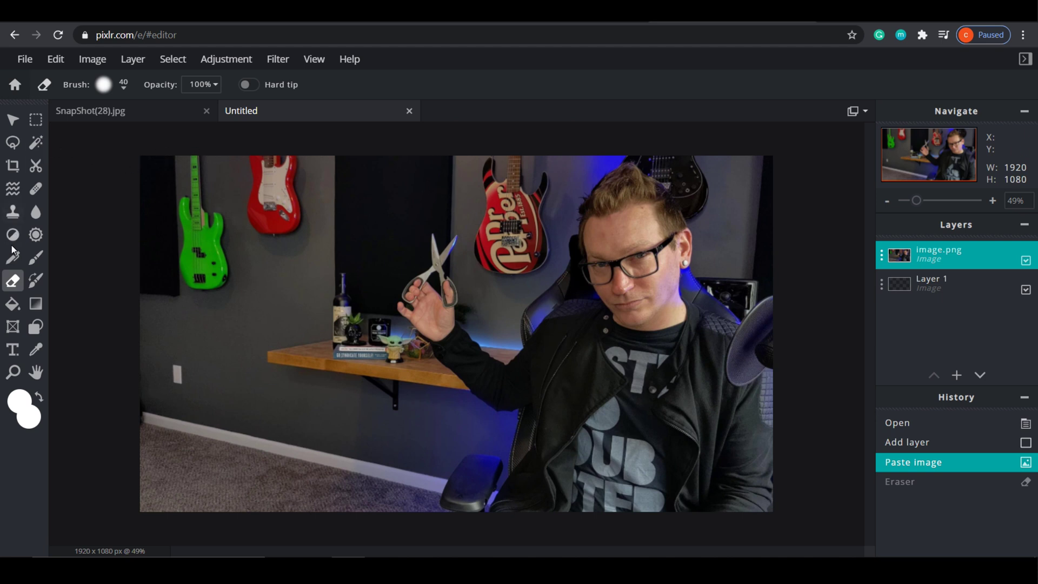
{"action": "left_click", "coordinate": [127, 87]}
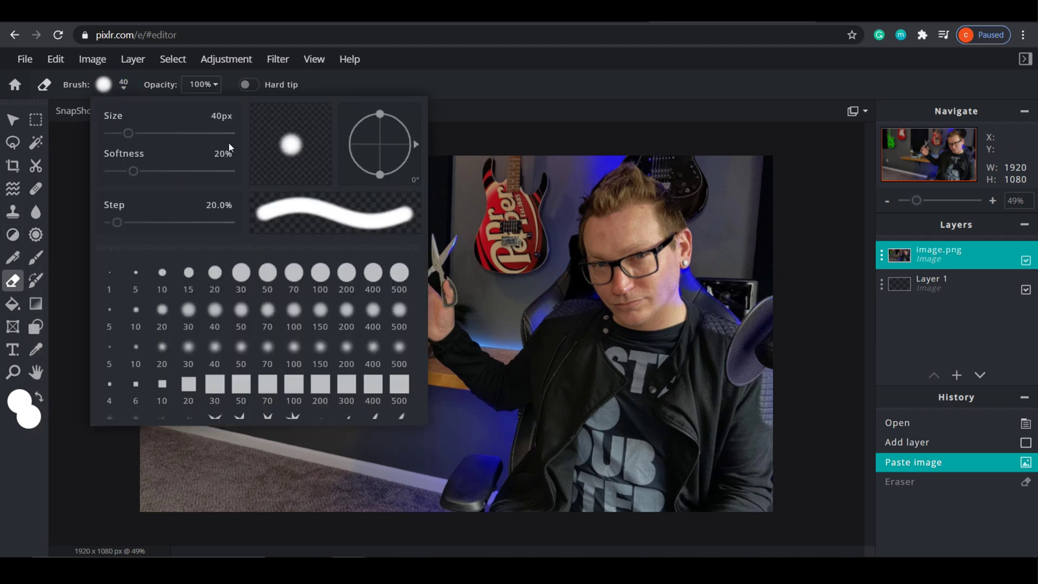
{"action": "mouse_move", "coordinate": [133, 171]}
{"action": "left_mouse_down"}
{"action": "mouse_move", "coordinate": [109, 171]}
{"action": "mouse_move", "coordinate": [225, 171]}
{"action": "mouse_move", "coordinate": [92, 183]}
{"action": "left_mouse_up"}
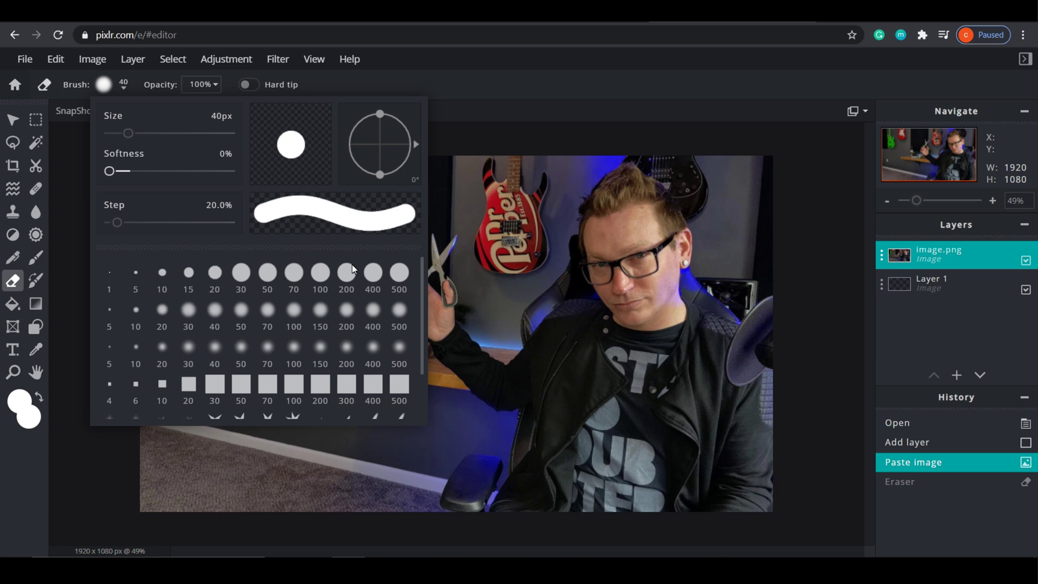
{"action": "left_click", "coordinate": [374, 274]}
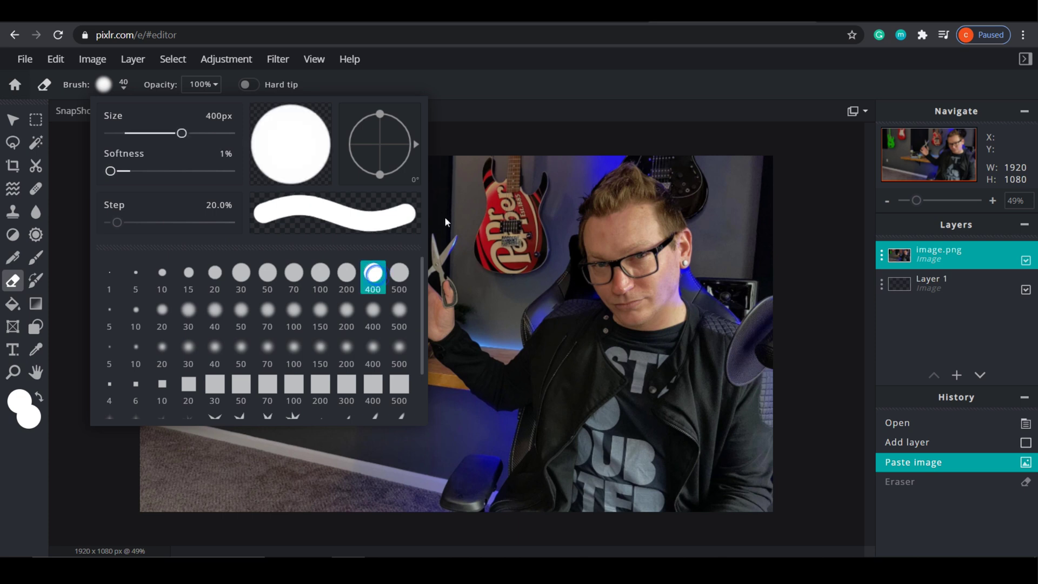
{"action": "left_click", "coordinate": [822, 212]}
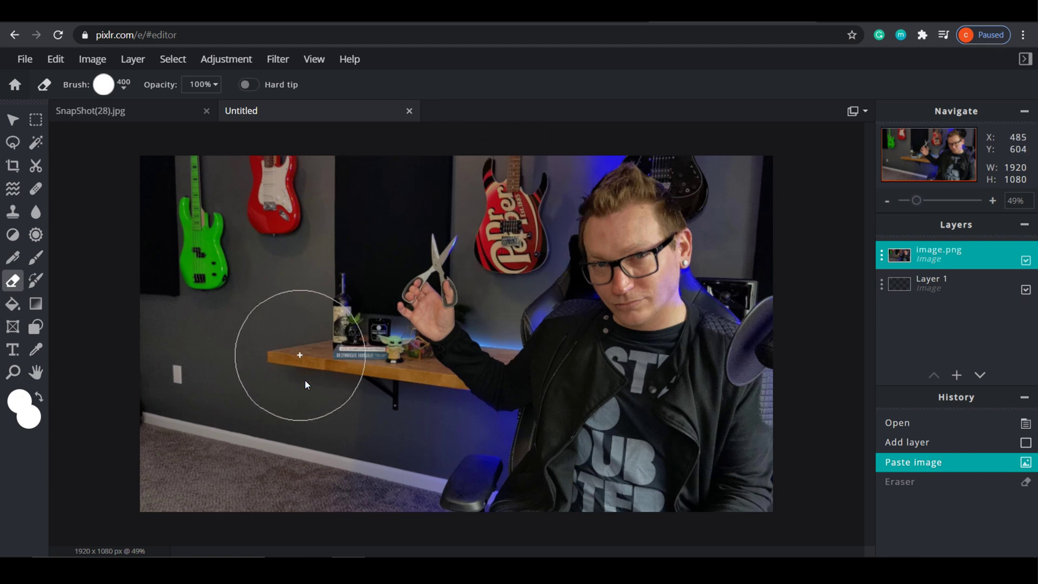
Erase the wall, hanging guitars, shelf and carpet in the large area beside the raised arm
{"action": "left_click", "coordinate": [359, 225]}
{"action": "mouse_move", "coordinate": [359, 225]}
{"action": "left_mouse_down"}
{"action": "mouse_move", "coordinate": [168, 194]}
{"action": "mouse_move", "coordinate": [158, 472]}
{"action": "mouse_move", "coordinate": [426, 475]}
{"action": "left_mouse_up"}
{"action": "left_click", "coordinate": [430, 460]}
{"action": "left_click", "coordinate": [417, 437]}
{"action": "mouse_move", "coordinate": [412, 429]}
{"action": "left_mouse_down"}
{"action": "mouse_move", "coordinate": [367, 388]}
{"action": "mouse_move", "coordinate": [330, 325]}
{"action": "mouse_move", "coordinate": [275, 307]}
{"action": "mouse_move", "coordinate": [284, 401]}
{"action": "left_mouse_up"}
{"action": "left_click", "coordinate": [359, 376]}
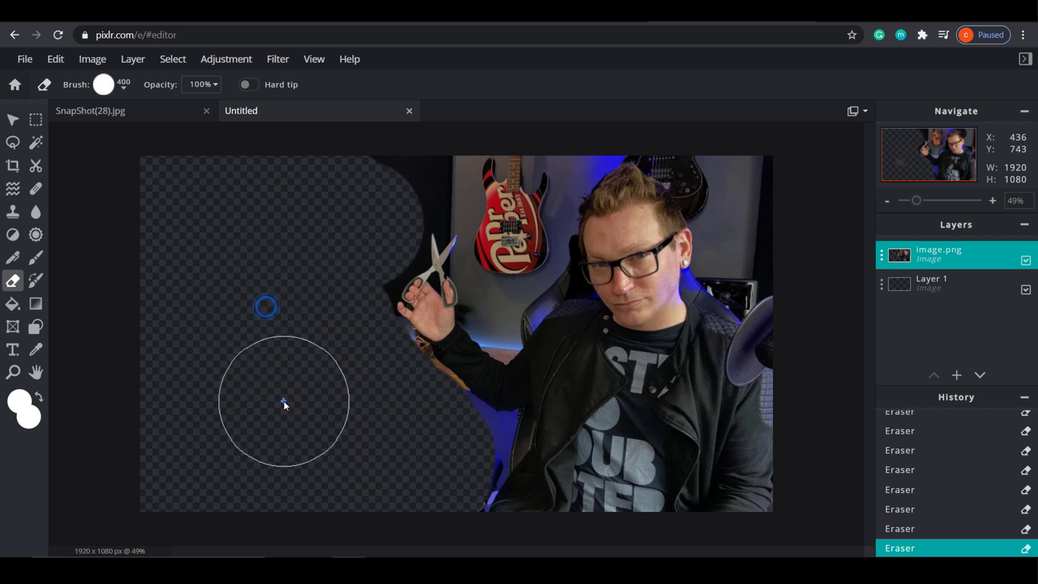
Try sweeping the 400 px Eraser across the rest of the picture and undo the last stroke
{"action": "mouse_move", "coordinate": [331, 170]}
{"action": "left_mouse_down"}
{"action": "mouse_move", "coordinate": [399, 158]}
{"action": "mouse_move", "coordinate": [506, 170]}
{"action": "mouse_move", "coordinate": [438, 151]}
{"action": "mouse_move", "coordinate": [698, 367]}
{"action": "mouse_move", "coordinate": [420, 539]}
{"action": "left_mouse_up"}
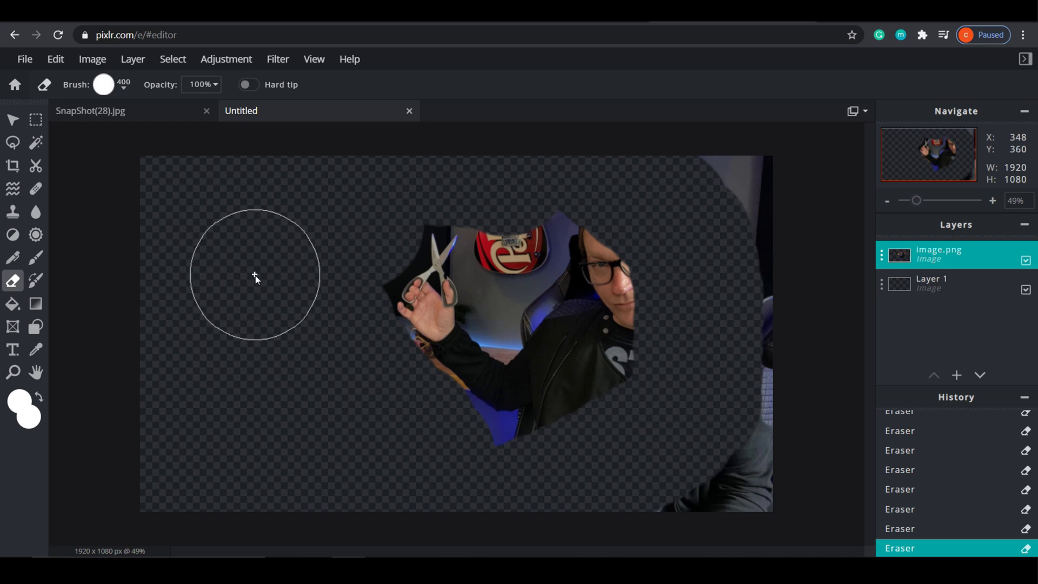
{"action": "key", "text": "ctrl+z"}
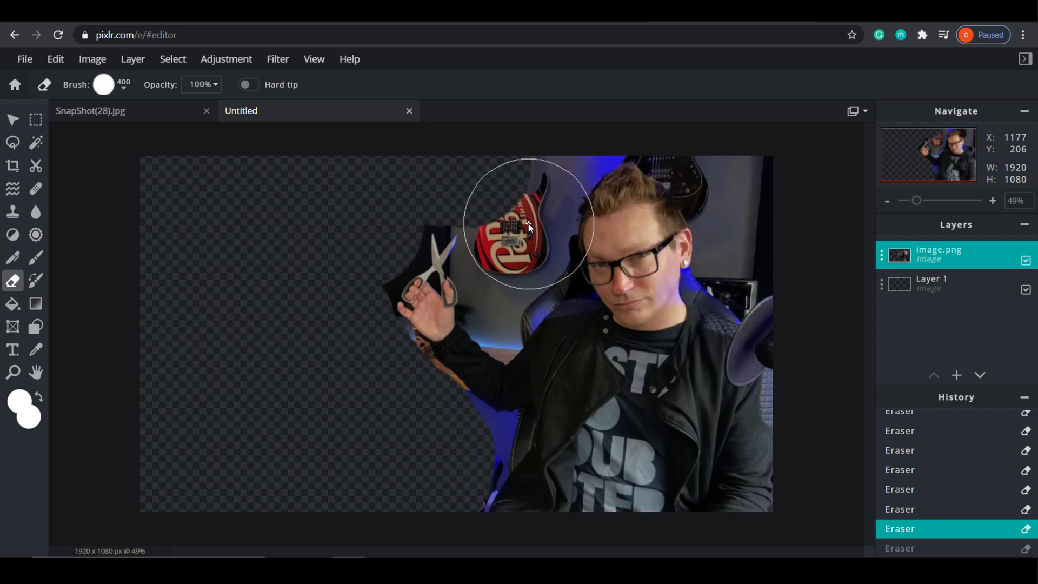
Erase most of the red guitar and the wall on both sides of the man's head with the 400 px brush
{"action": "left_click", "coordinate": [513, 195]}
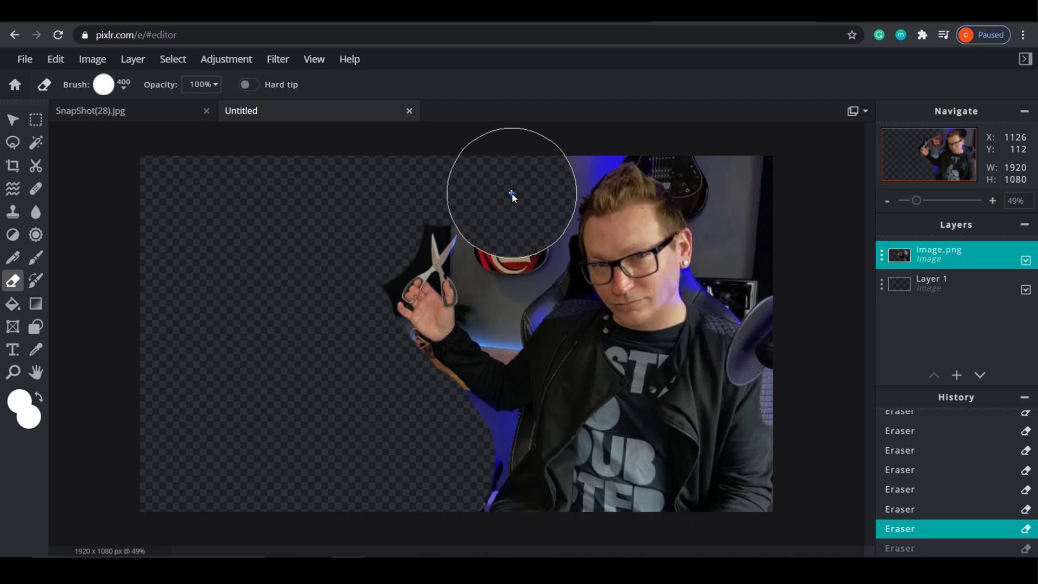
{"action": "left_click", "coordinate": [746, 164]}
{"action": "left_click", "coordinate": [767, 226]}
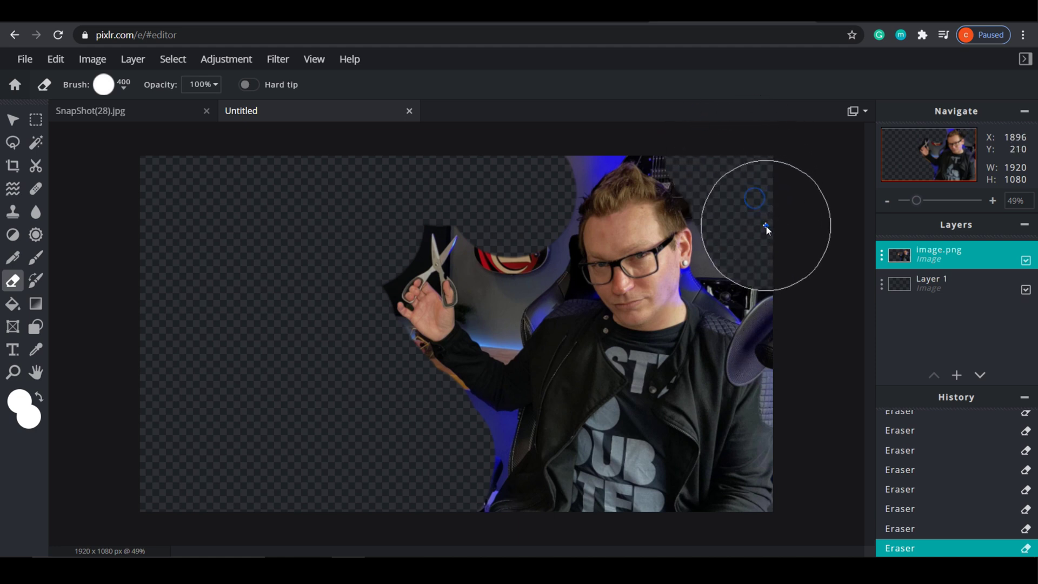
{"action": "left_click", "coordinate": [762, 253]}
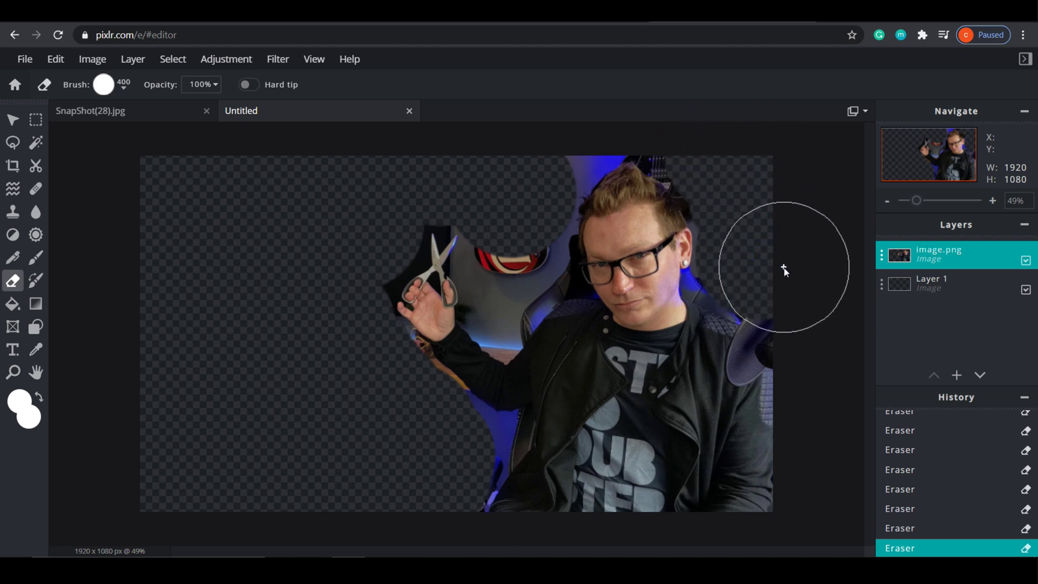
{"action": "left_click", "coordinate": [801, 276]}
{"action": "left_click", "coordinate": [540, 139]}
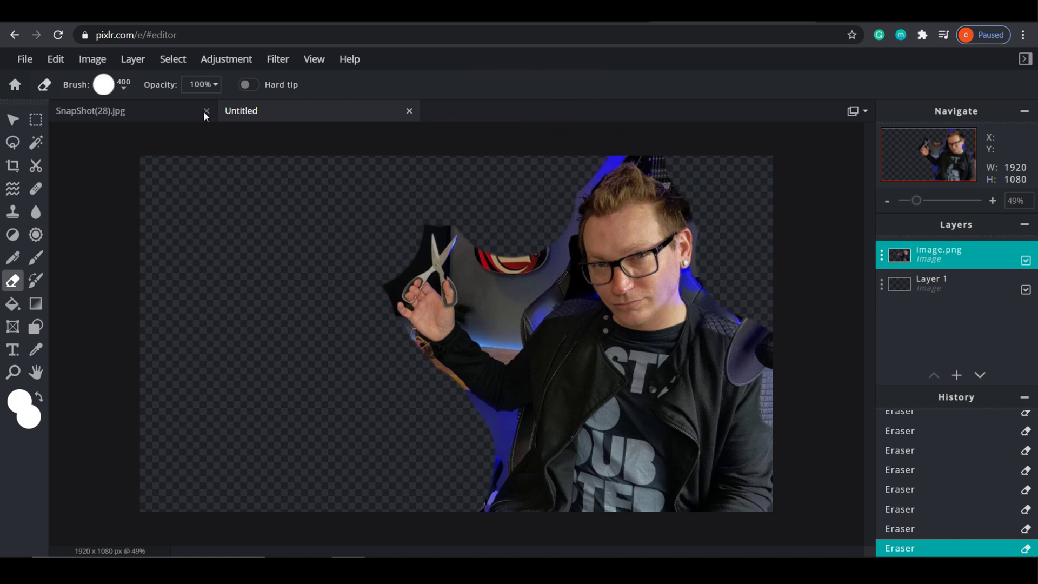
Set the Eraser brush to 100 px and erase the wall between the scissors and the chair
{"action": "left_click", "coordinate": [129, 86]}
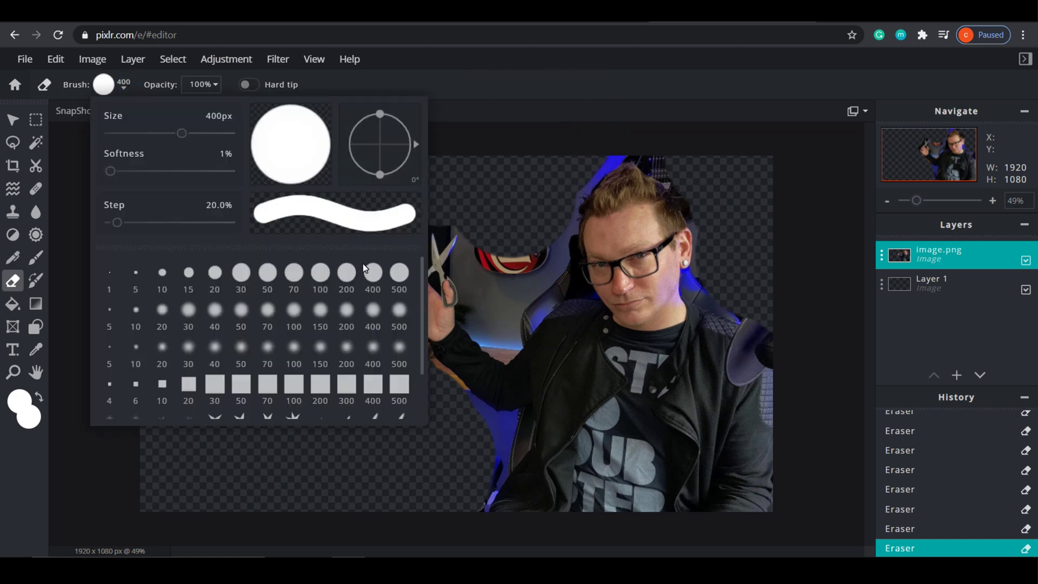
{"action": "left_click", "coordinate": [316, 277]}
{"action": "left_click", "coordinate": [485, 210]}
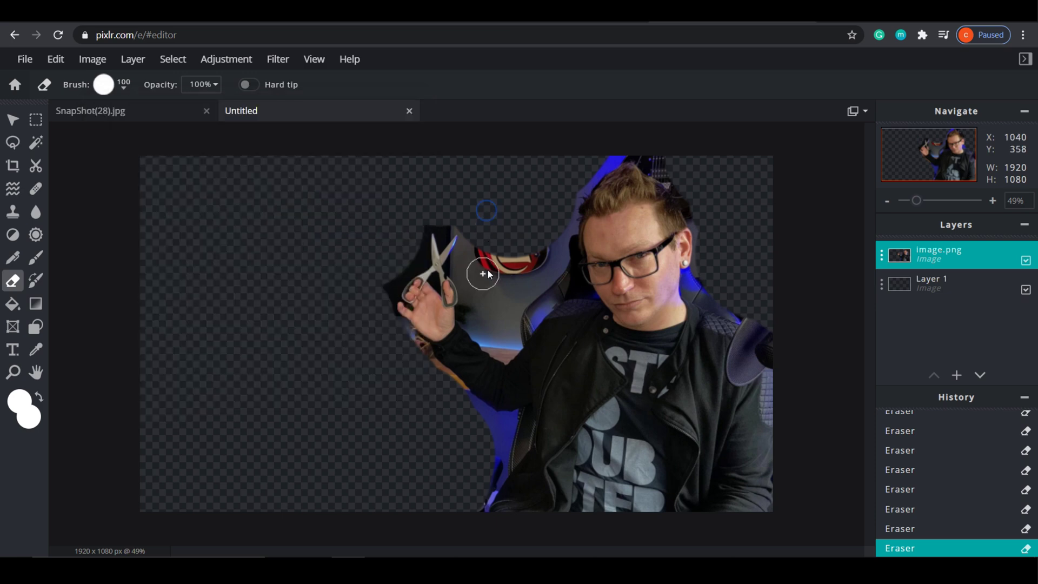
{"action": "scroll", "coordinate": [527, 256], "scroll_direction": "up", "scroll_amount": 3}
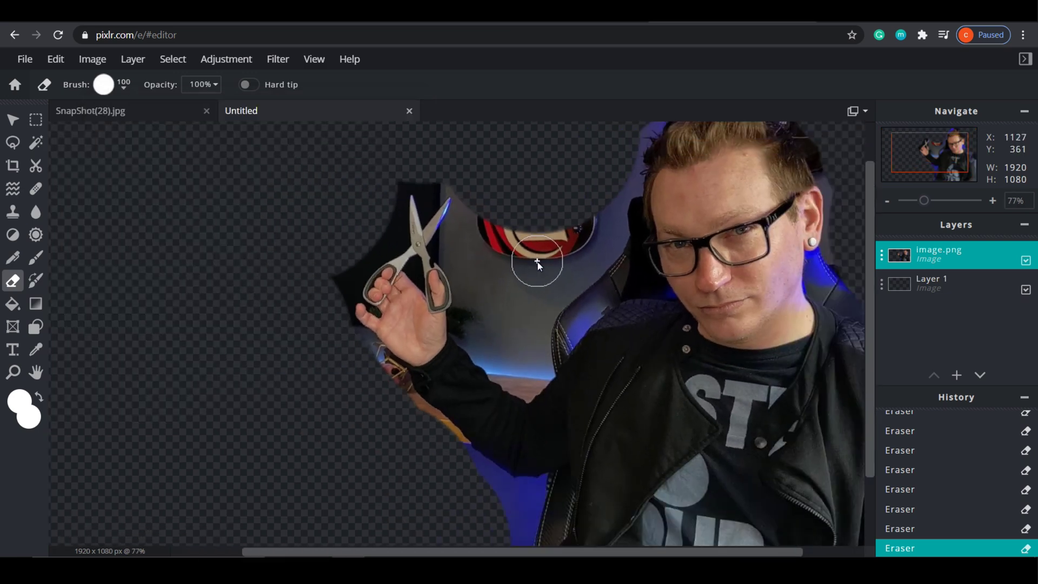
{"action": "scroll", "coordinate": [537, 262], "scroll_direction": "down", "scroll_amount": 2}
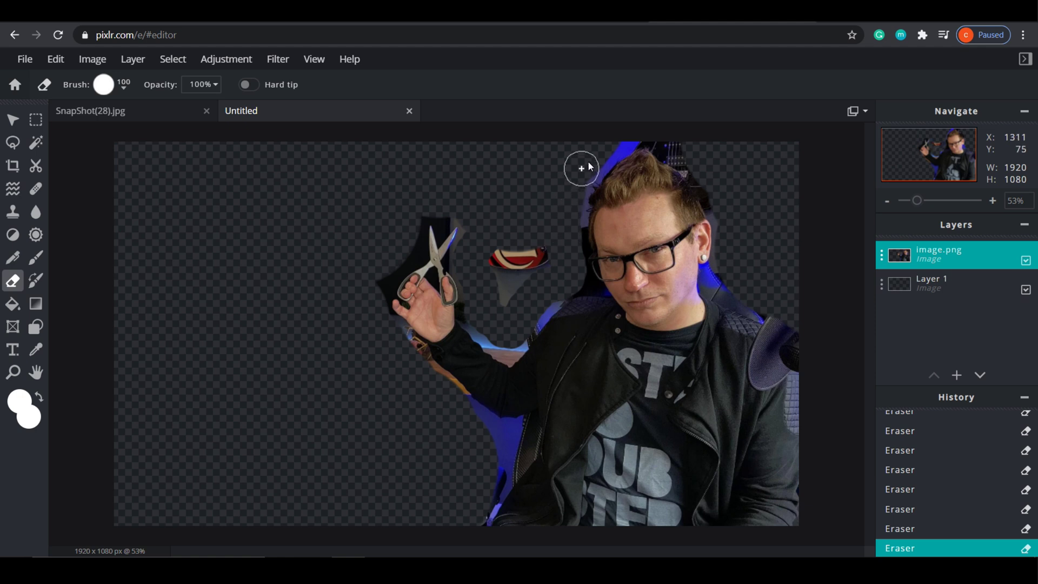
Erase the remaining background closer to the outline around the head, shoulder, scissors and underside of the raised arm
{"action": "left_click", "coordinate": [667, 132]}
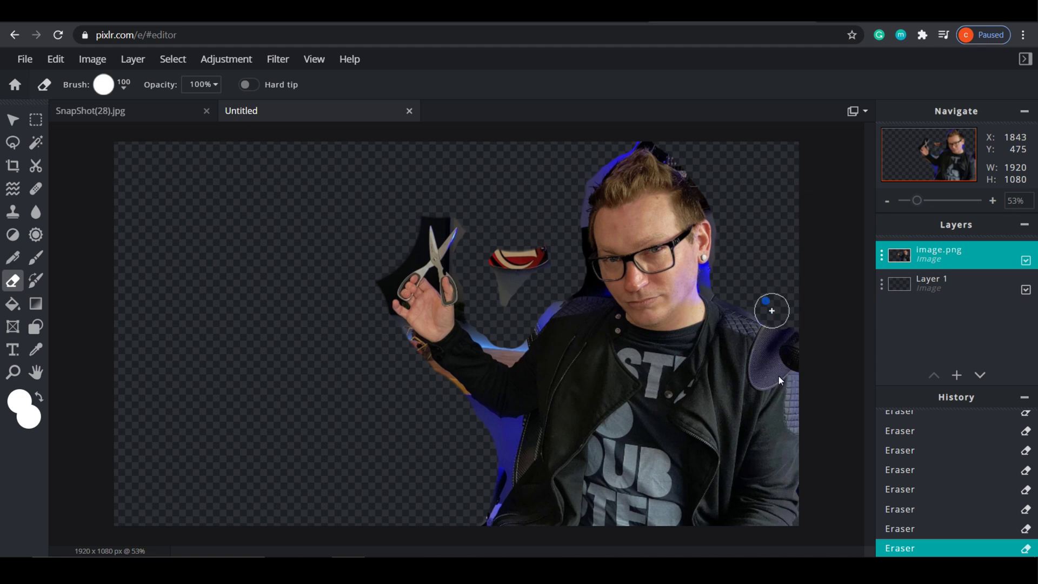
{"action": "left_click_drag", "start_coordinate": [770, 306], "coordinate": [779, 513]}
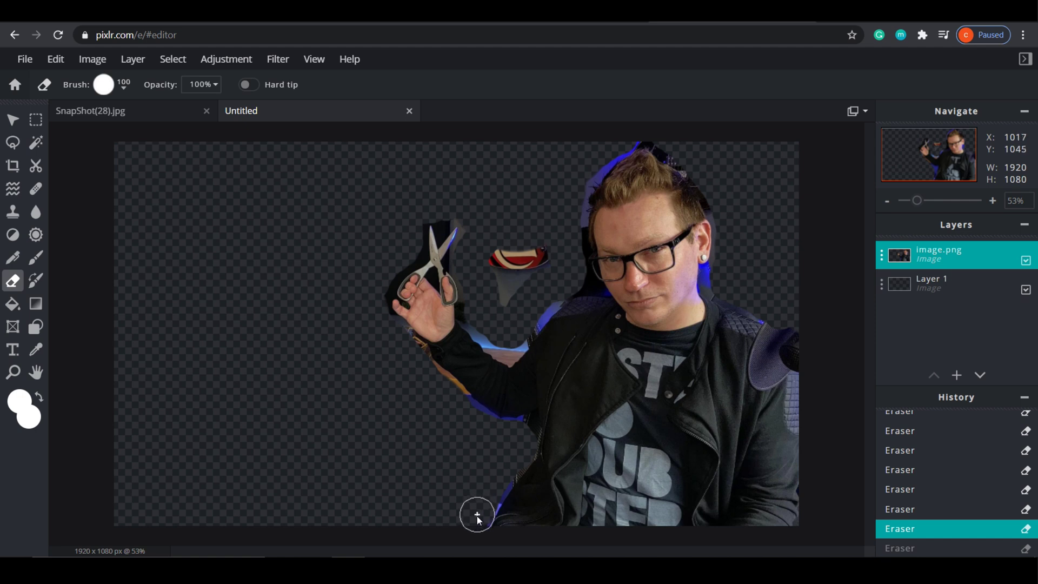
{"action": "key", "text": "ctrl+y"}
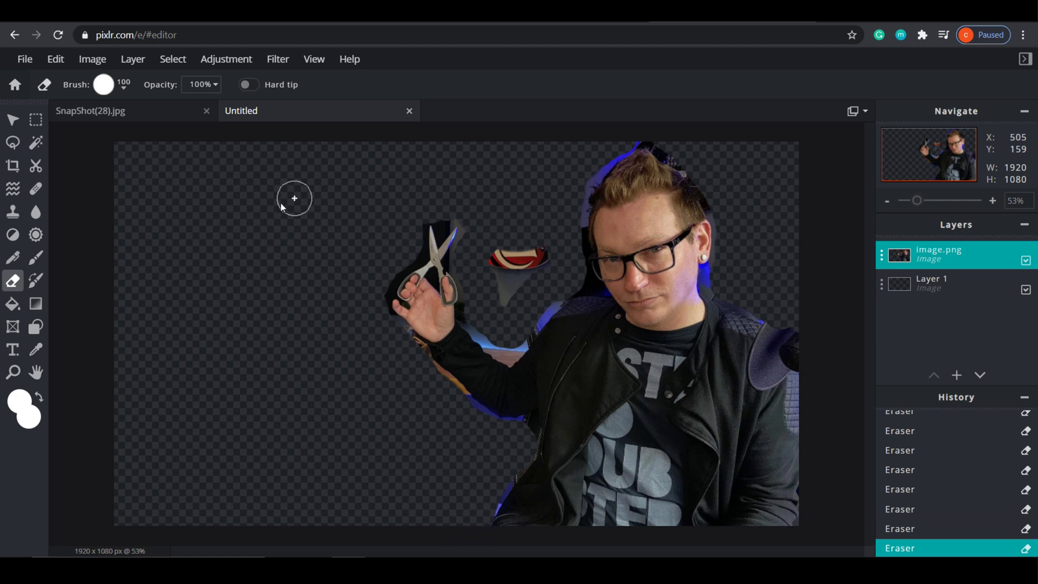
Set the Eraser brush to 50 px and erase the leftover guitar fragment between the scissors and the face
{"action": "left_click", "coordinate": [131, 92]}
{"action": "left_click", "coordinate": [268, 273]}
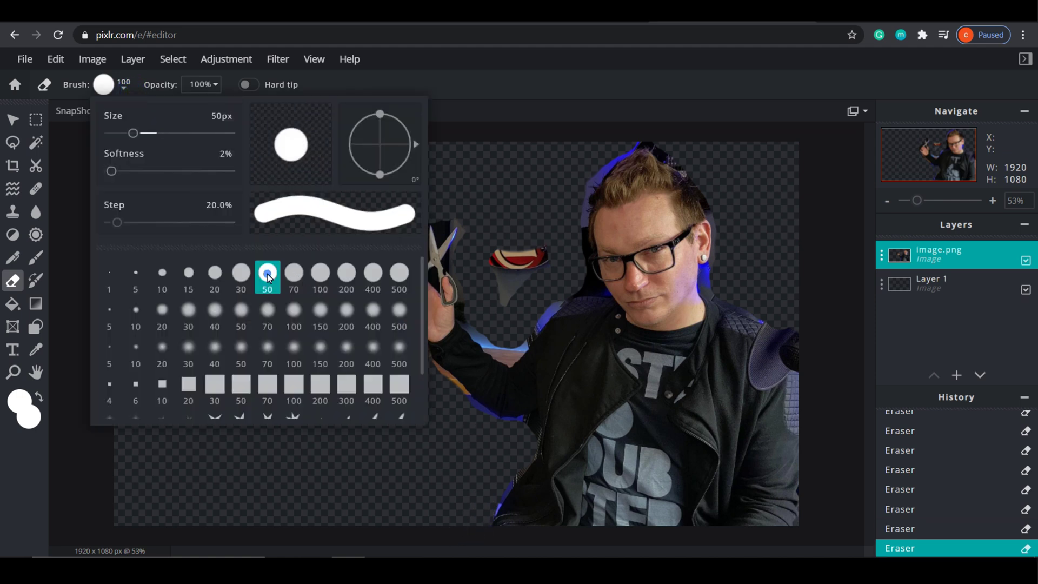
{"action": "scroll", "coordinate": [498, 232], "scroll_direction": "up", "scroll_amount": 3}
{"action": "mouse_move", "coordinate": [500, 237]}
{"action": "left_mouse_down"}
{"action": "mouse_move", "coordinate": [569, 226]}
{"action": "mouse_move", "coordinate": [576, 261]}
{"action": "mouse_move", "coordinate": [556, 230]}
{"action": "mouse_move", "coordinate": [512, 220]}
{"action": "mouse_move", "coordinate": [508, 266]}
{"action": "mouse_move", "coordinate": [521, 228]}
{"action": "left_mouse_up"}
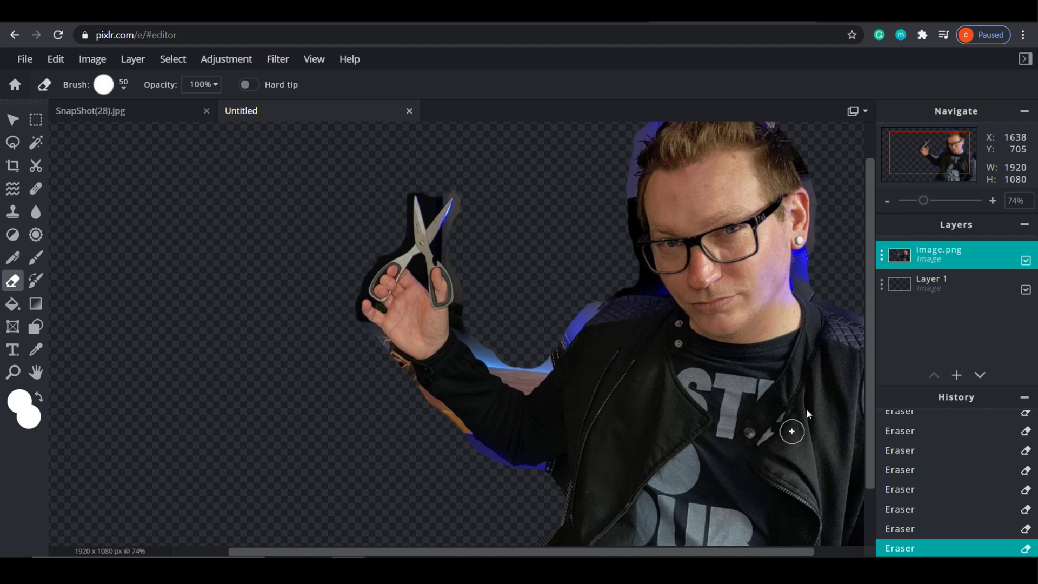
Erase the blue background strip along the jacket's lower outer edge, down to the white stitching at the hem, with the 50 px brush
{"action": "left_click_drag", "start_coordinate": [869, 308], "coordinate": [837, 443]}
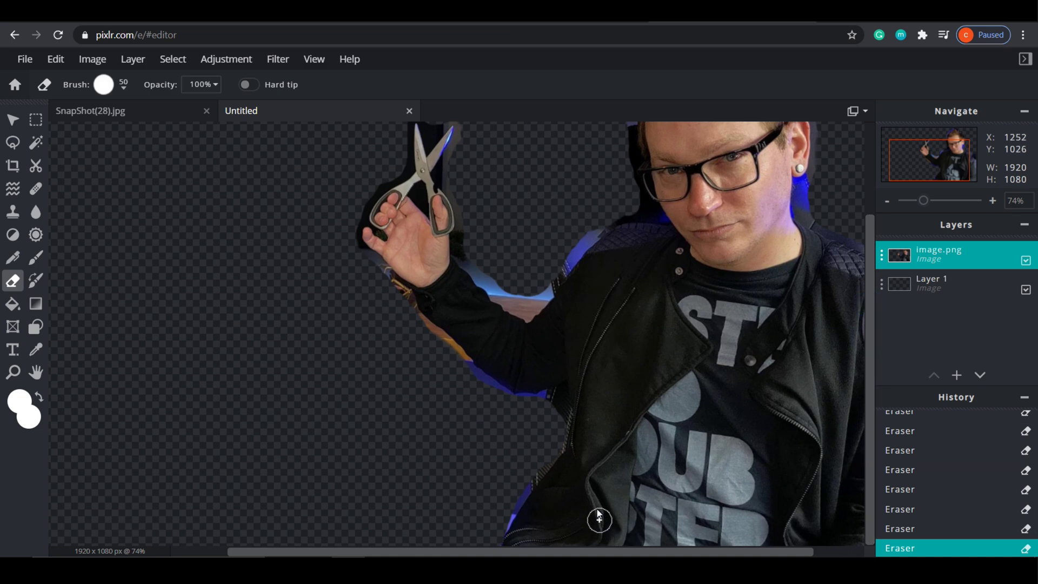
{"action": "scroll", "coordinate": [567, 442], "scroll_direction": "up", "scroll_amount": 8}
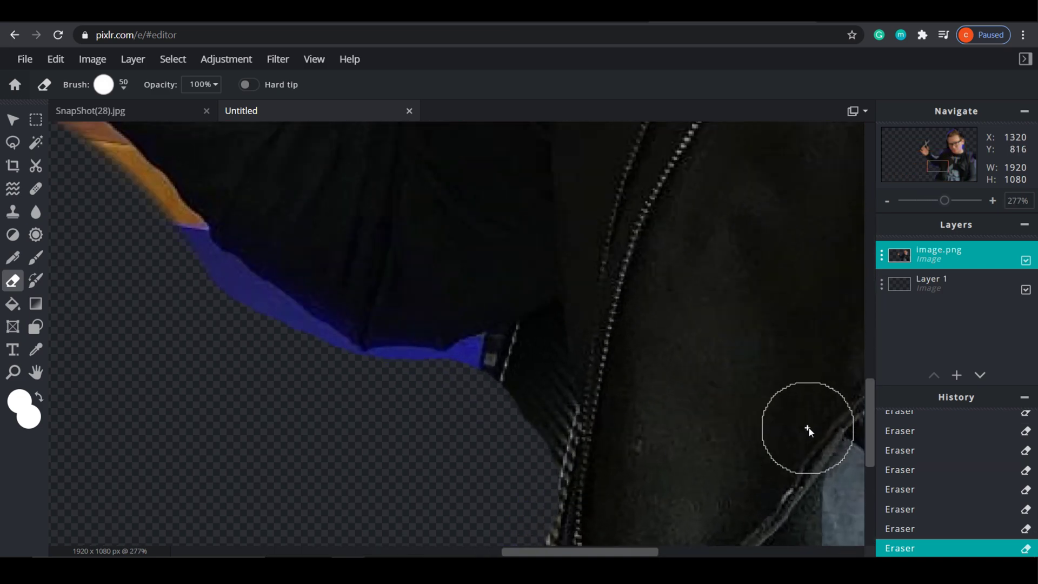
{"action": "left_click_drag", "start_coordinate": [867, 419], "coordinate": [864, 500]}
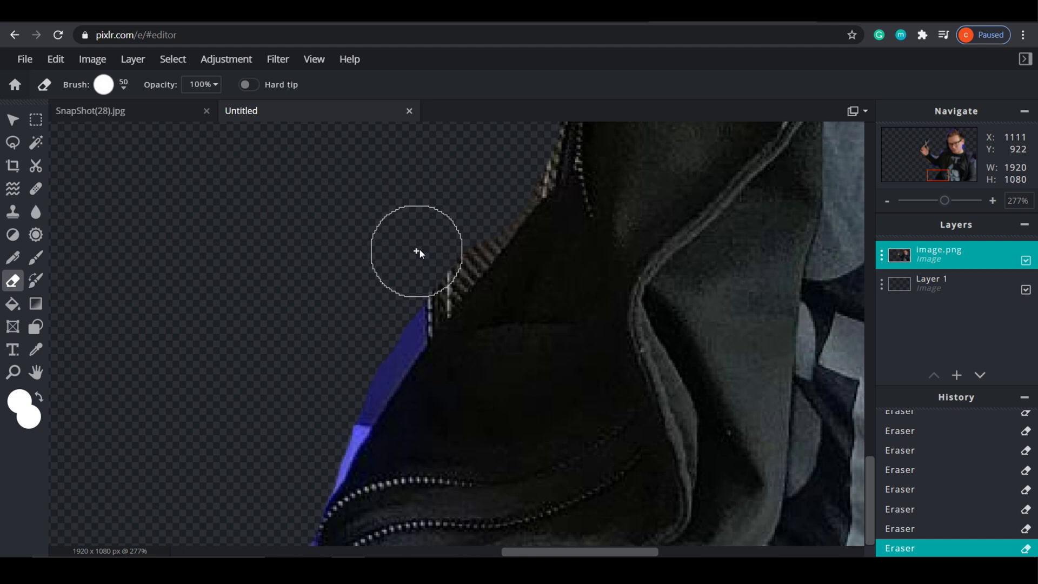
{"action": "mouse_move", "coordinate": [488, 190]}
{"action": "left_mouse_down"}
{"action": "mouse_move", "coordinate": [297, 468]}
{"action": "mouse_move", "coordinate": [280, 540]}
{"action": "left_mouse_up"}
{"action": "scroll", "coordinate": [306, 465], "scroll_direction": "up", "scroll_amount": 6}
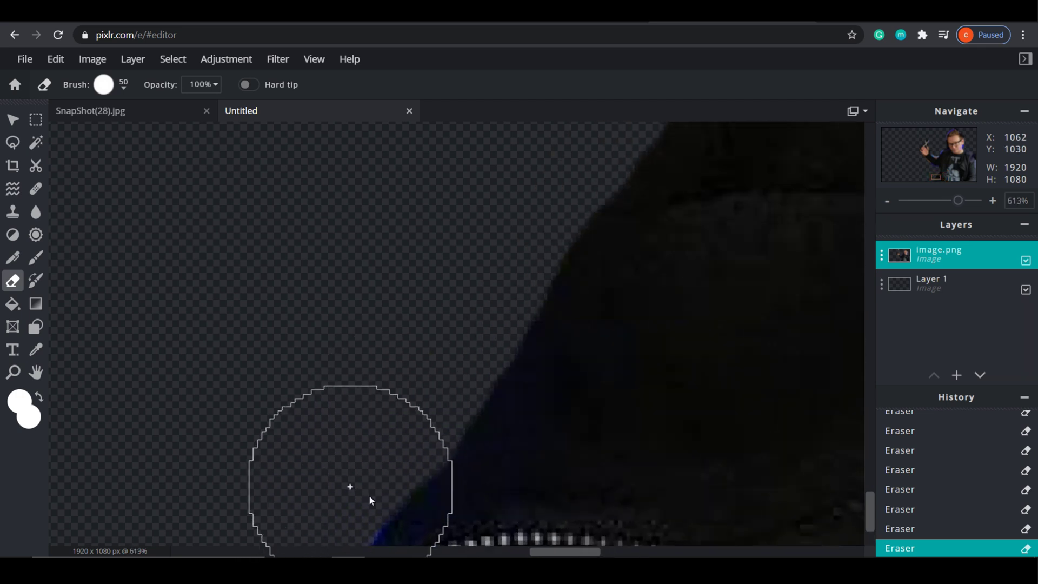
{"action": "left_click_drag", "start_coordinate": [865, 523], "coordinate": [869, 546]}
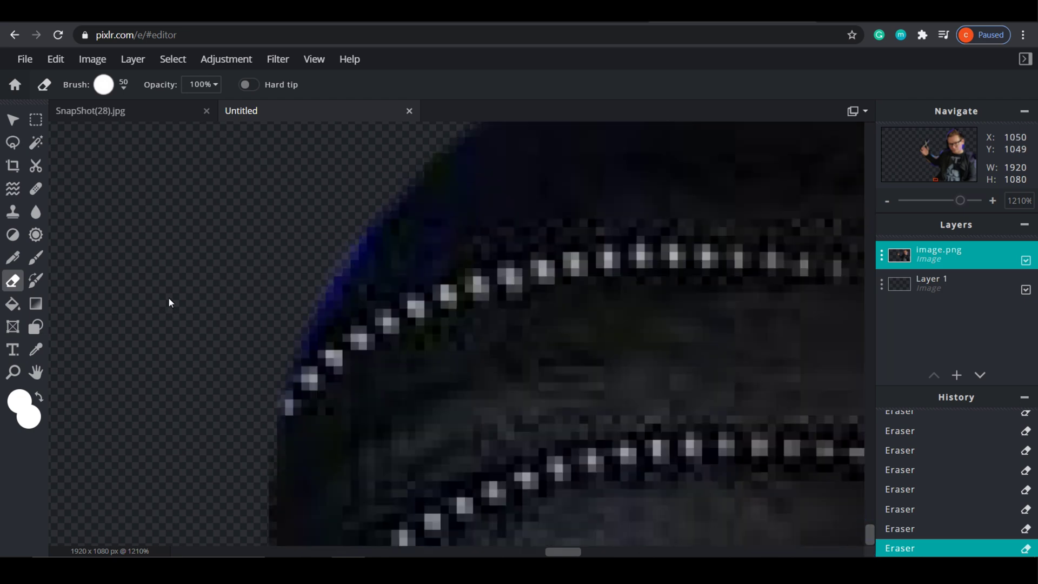
{"action": "scroll", "coordinate": [169, 302], "scroll_direction": "down", "scroll_amount": 4}
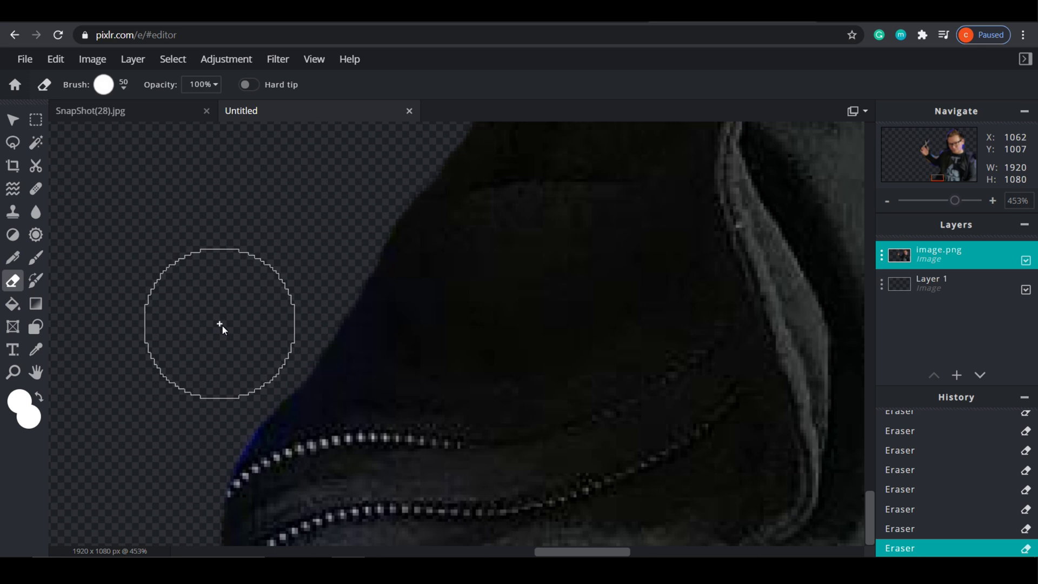
{"action": "left_click", "coordinate": [242, 348]}
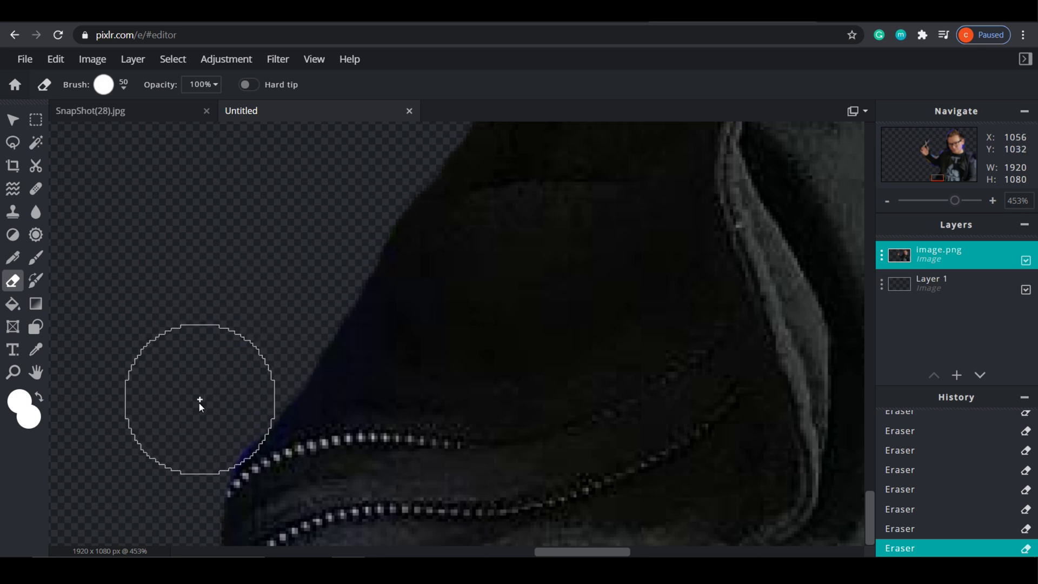
Erase the ribbed dark edge and loose fringe beside the jacket's side zip, below the raised arm
{"action": "scroll", "coordinate": [168, 379], "scroll_direction": "down", "scroll_amount": 8}
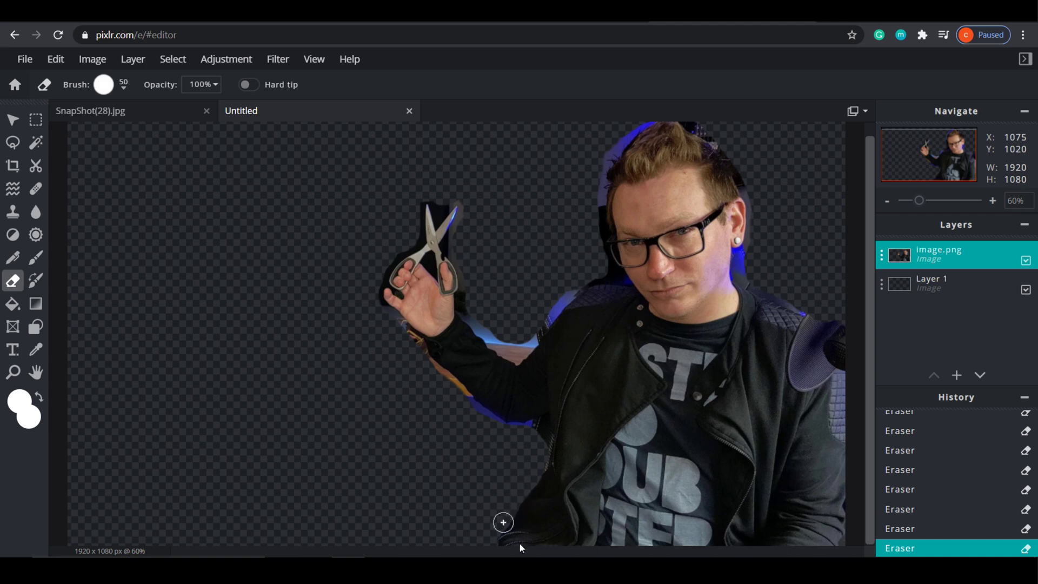
{"action": "scroll", "coordinate": [559, 501], "scroll_direction": "up", "scroll_amount": 8}
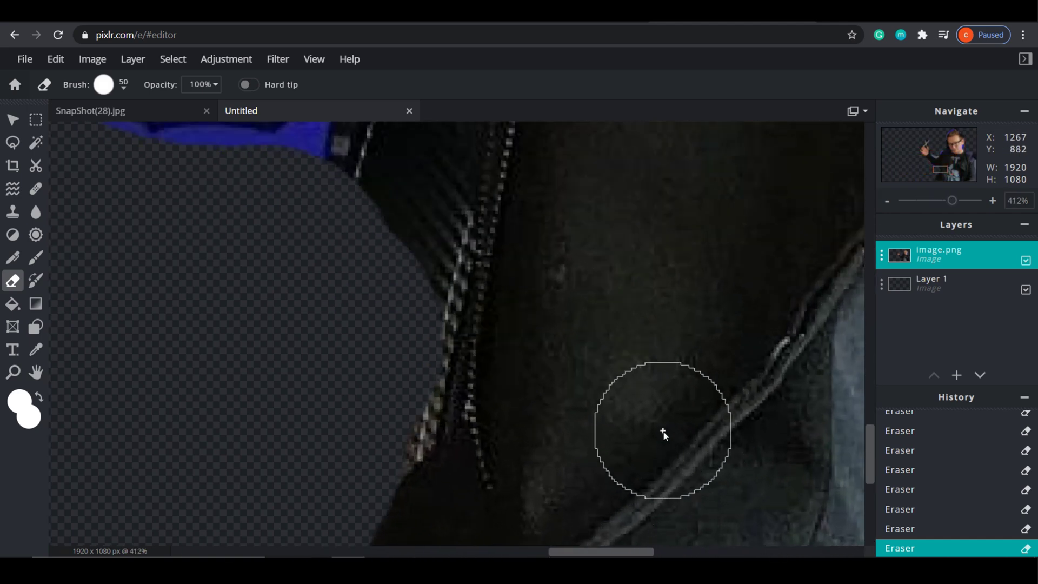
{"action": "mouse_move", "coordinate": [871, 450]}
{"action": "left_mouse_down"}
{"action": "mouse_move", "coordinate": [871, 391]}
{"action": "mouse_move", "coordinate": [871, 457]}
{"action": "left_mouse_up"}
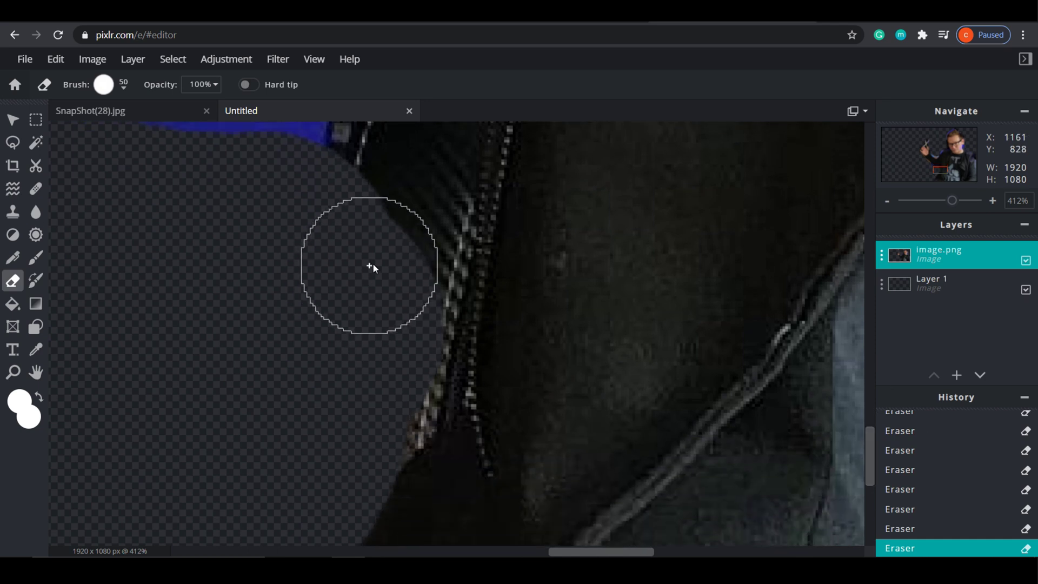
{"action": "left_click", "coordinate": [409, 234]}
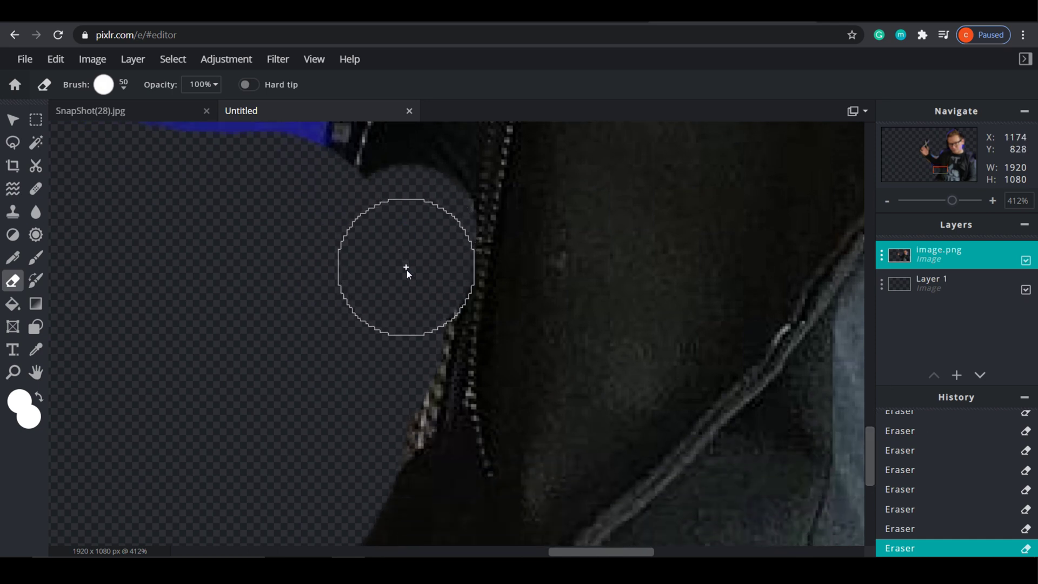
{"action": "mouse_move", "coordinate": [406, 280]}
{"action": "left_mouse_down"}
{"action": "mouse_move", "coordinate": [399, 380]}
{"action": "mouse_move", "coordinate": [373, 403]}
{"action": "left_mouse_up"}
{"action": "scroll", "coordinate": [468, 427], "scroll_direction": "up", "scroll_amount": 4}
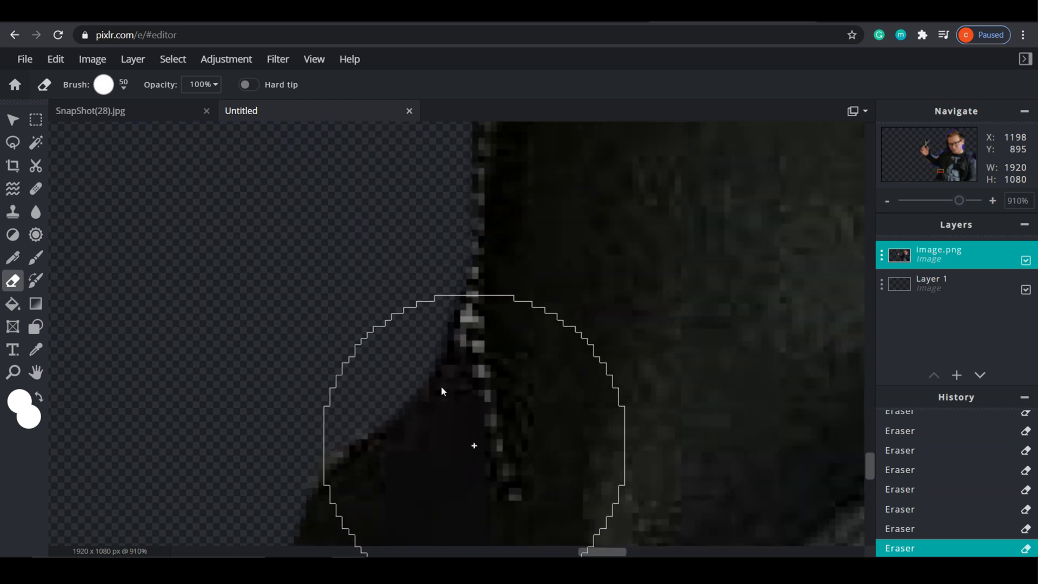
{"action": "scroll", "coordinate": [257, 362], "scroll_direction": "down", "scroll_amount": 5}
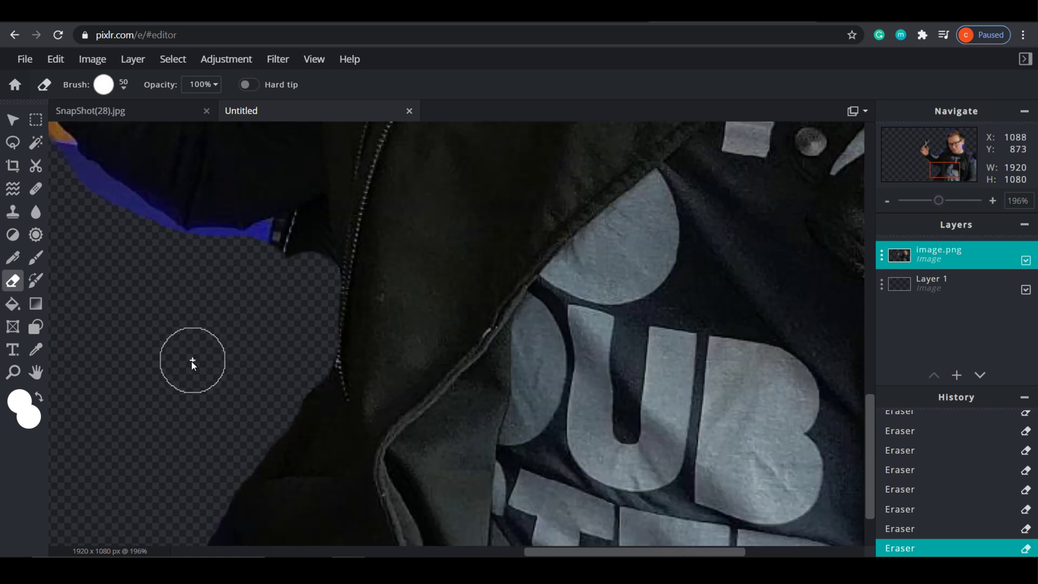
Erase the remaining dark patch between the underside of the raised arm and the jacket's side zip
{"action": "scroll", "coordinate": [221, 375], "scroll_direction": "up", "scroll_amount": 2}
{"action": "scroll", "coordinate": [260, 383], "scroll_direction": "up", "scroll_amount": 3}
{"action": "left_click_drag", "start_coordinate": [412, 393], "coordinate": [442, 342]}
{"action": "scroll", "coordinate": [442, 342], "scroll_direction": "down", "scroll_amount": 3}
{"action": "scroll", "coordinate": [452, 230], "scroll_direction": "up", "scroll_amount": 3}
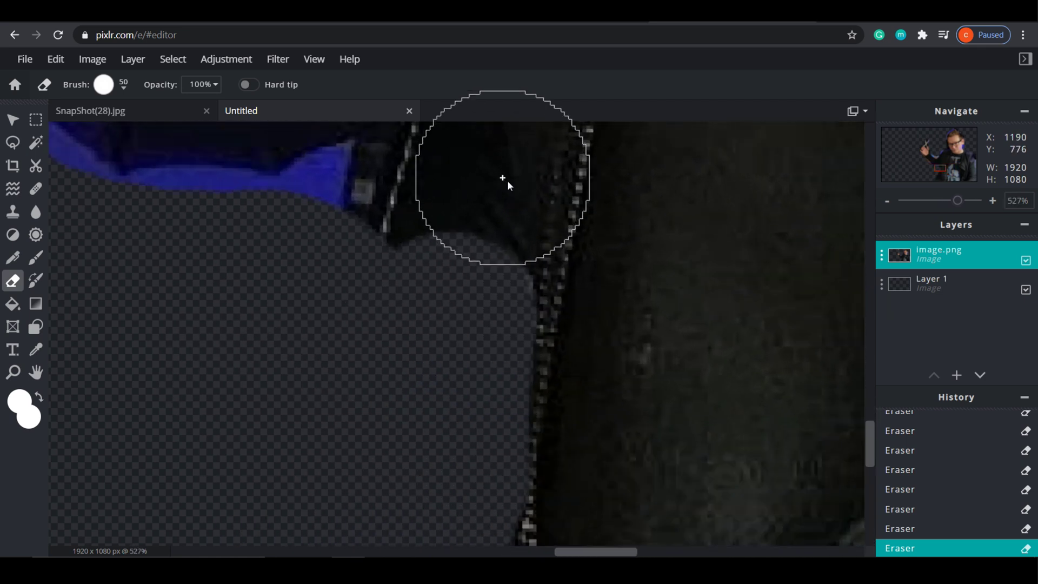
{"action": "left_click_drag", "start_coordinate": [872, 439], "coordinate": [871, 424]}
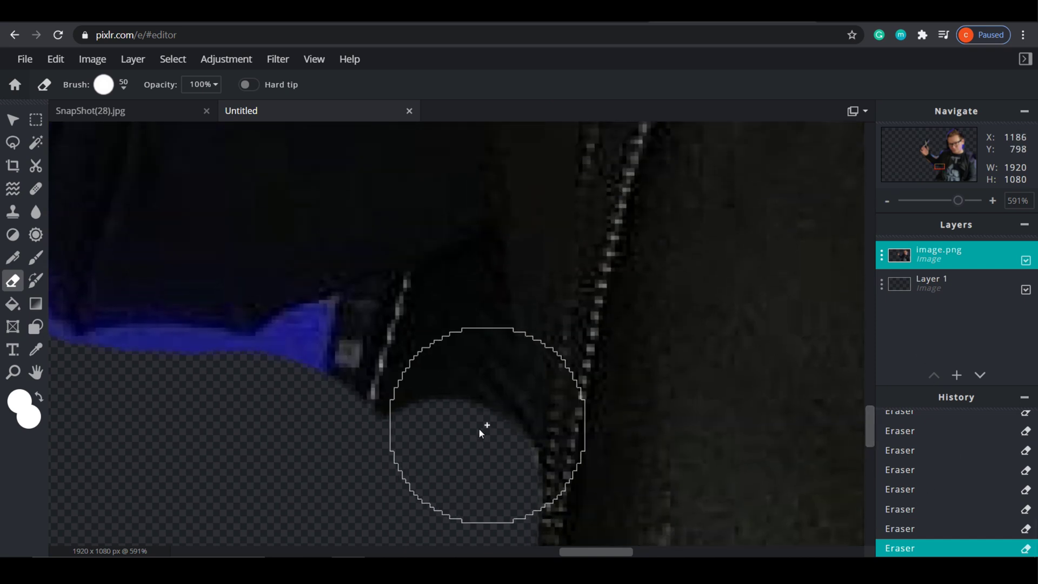
{"action": "left_click_drag", "start_coordinate": [449, 424], "coordinate": [449, 356]}
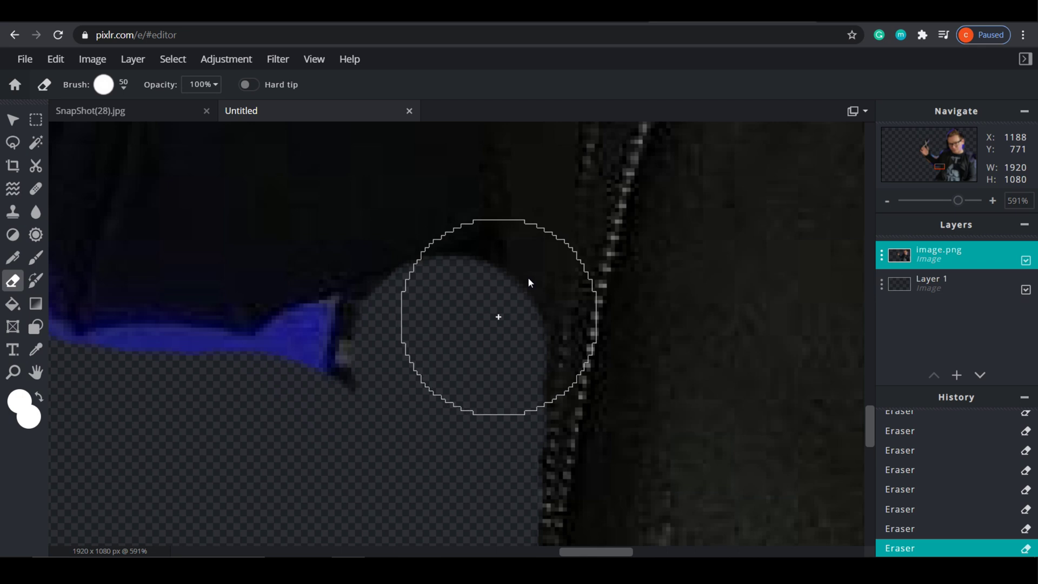
Set the Eraser brush to 15 px and erase the dark remainder in the narrow corner under the armpit
{"action": "left_click", "coordinate": [123, 83]}
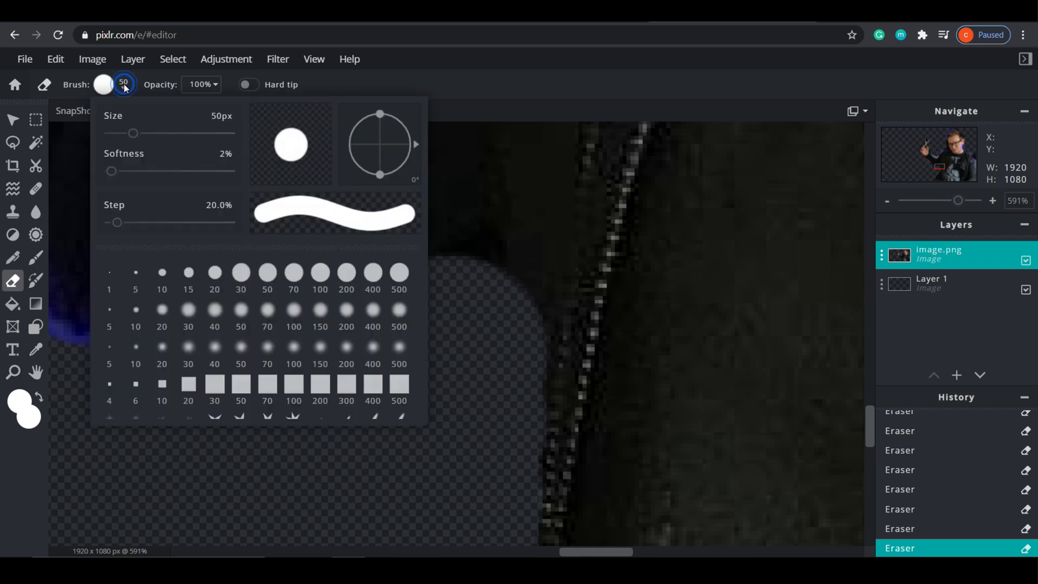
{"action": "left_click", "coordinate": [190, 272]}
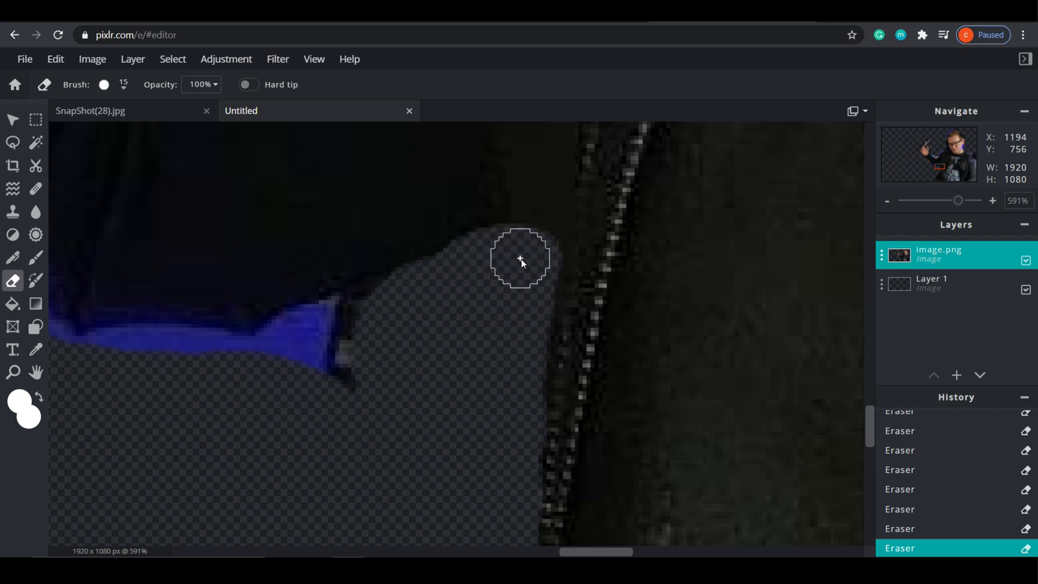
{"action": "scroll", "coordinate": [535, 253], "scroll_direction": "down", "scroll_amount": 10}
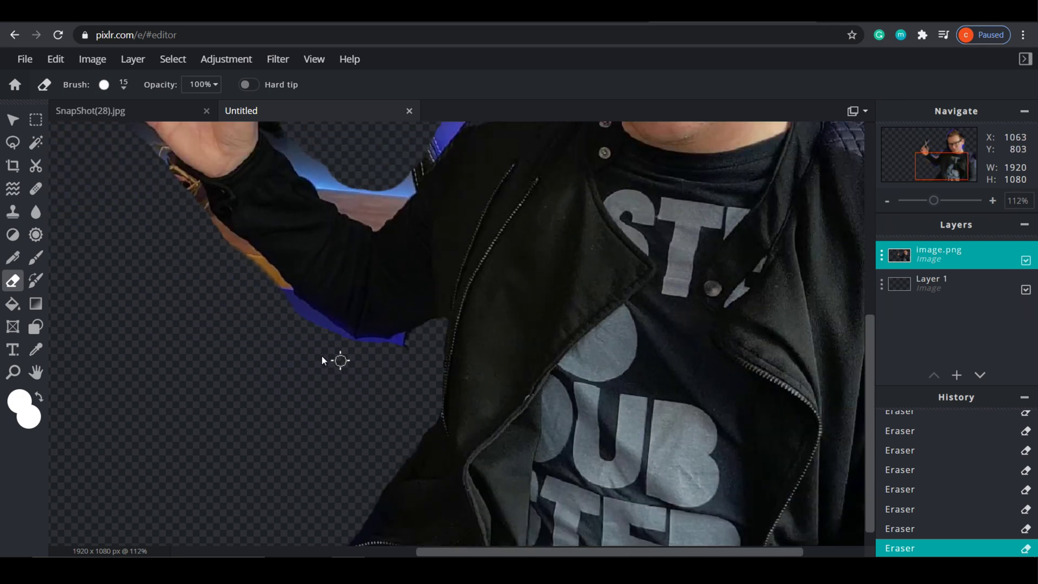
{"action": "scroll", "coordinate": [403, 384], "scroll_direction": "down", "scroll_amount": 4}
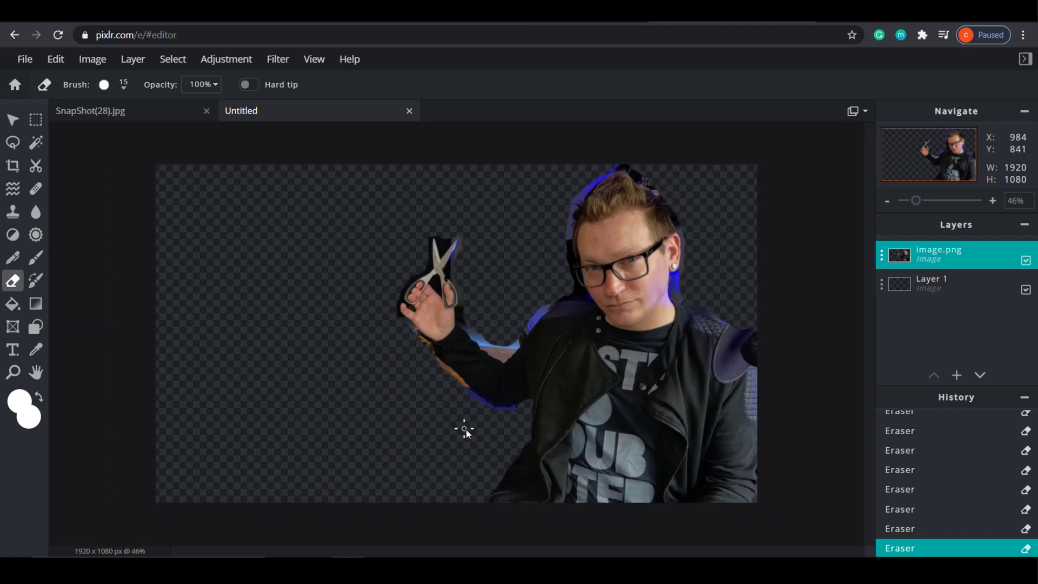
Set the Eraser brush to 50 px and erase the blue strip and buckle remnant directly beneath the elbow
{"action": "scroll", "coordinate": [466, 429], "scroll_direction": "up", "scroll_amount": 14}
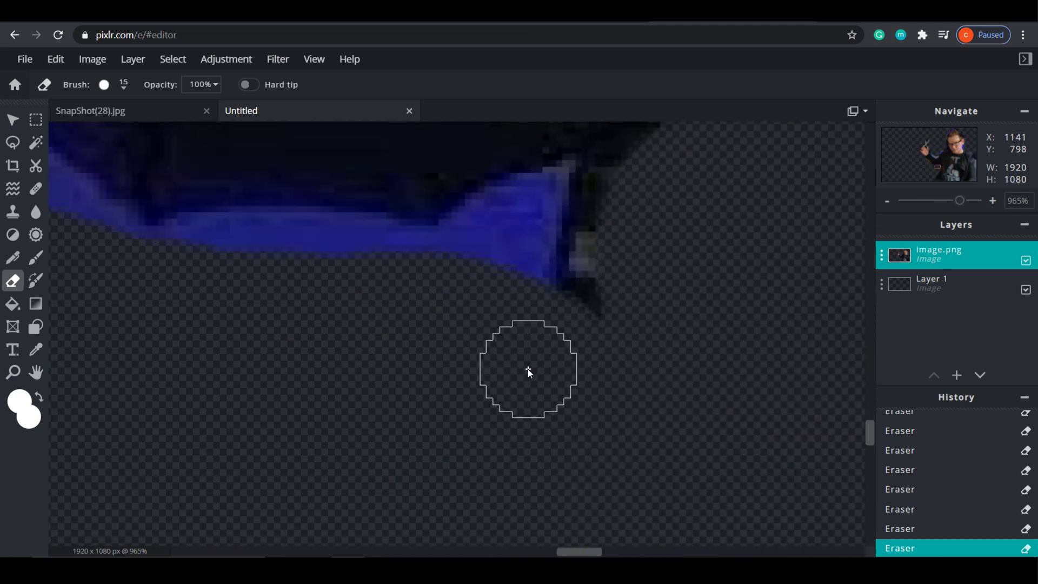
{"action": "scroll", "coordinate": [528, 370], "scroll_direction": "down", "scroll_amount": 2}
{"action": "left_click", "coordinate": [124, 84]}
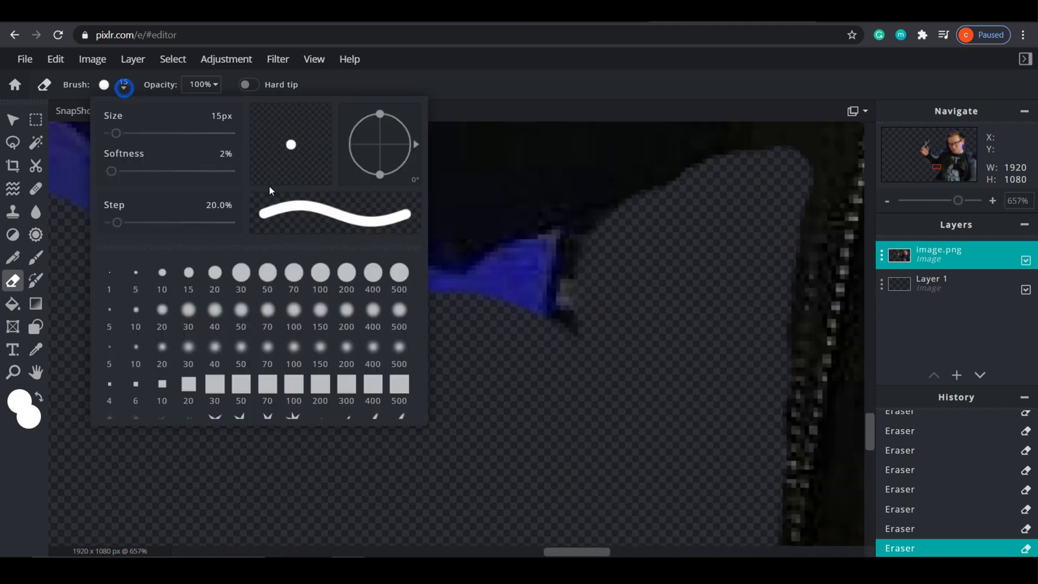
{"action": "left_click", "coordinate": [268, 272]}
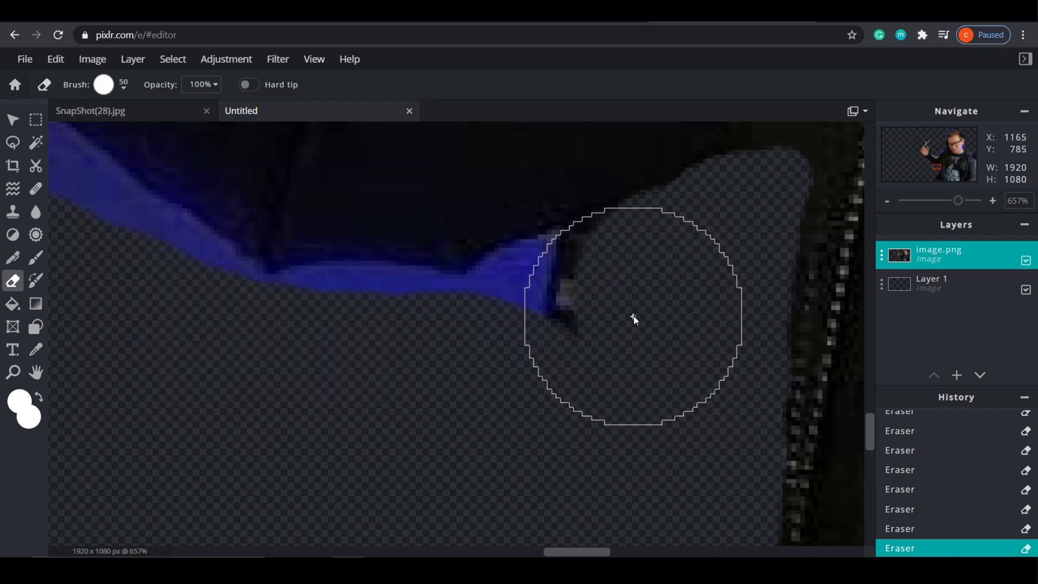
{"action": "left_click_drag", "start_coordinate": [638, 313], "coordinate": [540, 352]}
{"action": "mouse_move", "coordinate": [441, 372]}
{"action": "left_mouse_down"}
{"action": "mouse_move", "coordinate": [236, 368]}
{"action": "mouse_move", "coordinate": [131, 302]}
{"action": "left_mouse_up"}
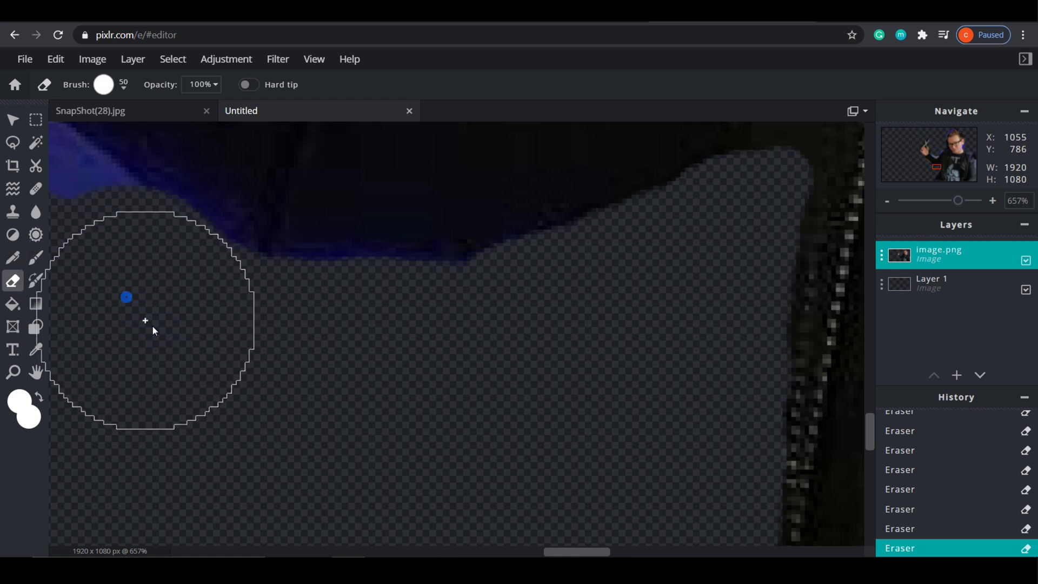
Erase the remaining blue strip along the sleeve's underside from the elbow up to the orange background section
{"action": "scroll", "coordinate": [82, 331], "scroll_direction": "down", "scroll_amount": 5}
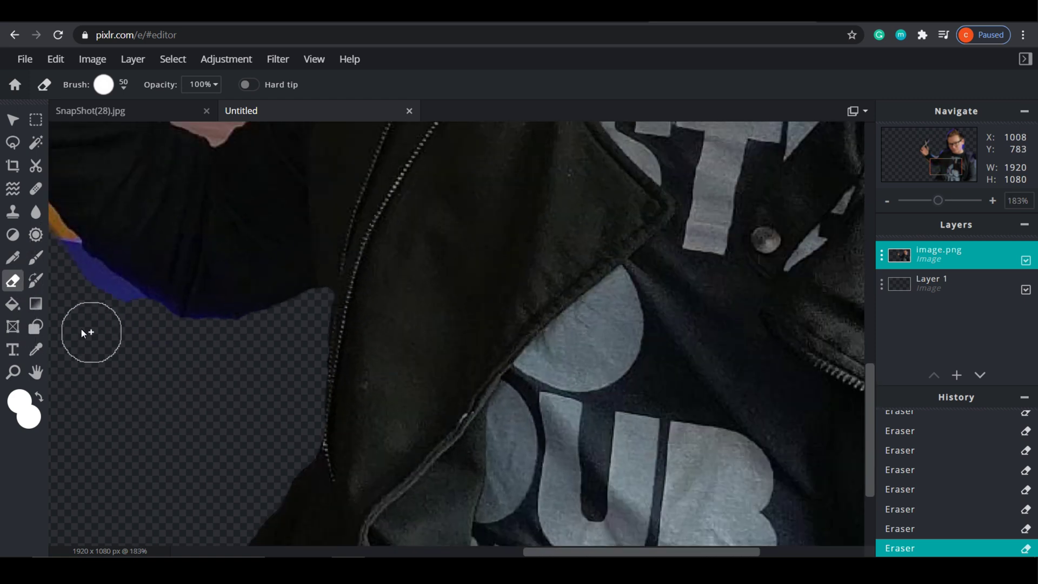
{"action": "scroll", "coordinate": [80, 329], "scroll_direction": "down", "scroll_amount": 2}
{"action": "scroll", "coordinate": [87, 303], "scroll_direction": "up", "scroll_amount": 6}
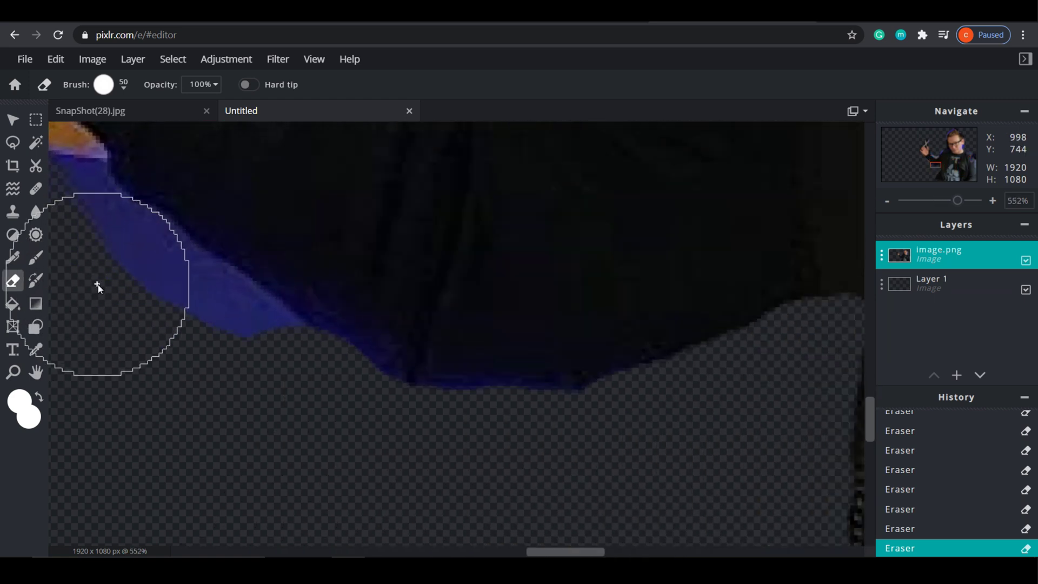
{"action": "scroll", "coordinate": [98, 284], "scroll_direction": "up", "scroll_amount": 1}
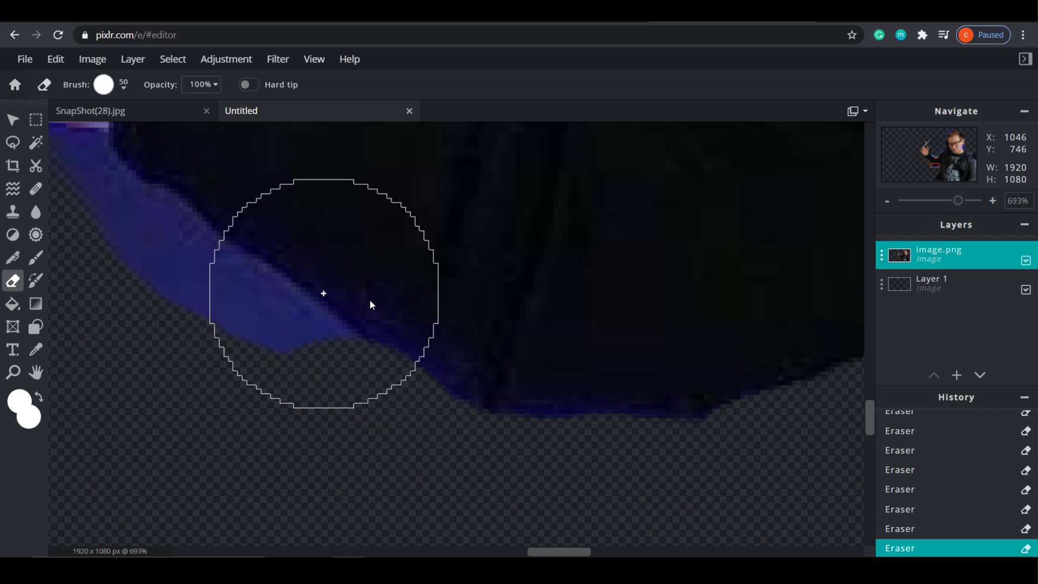
{"action": "scroll", "coordinate": [324, 365], "scroll_direction": "down", "scroll_amount": 2}
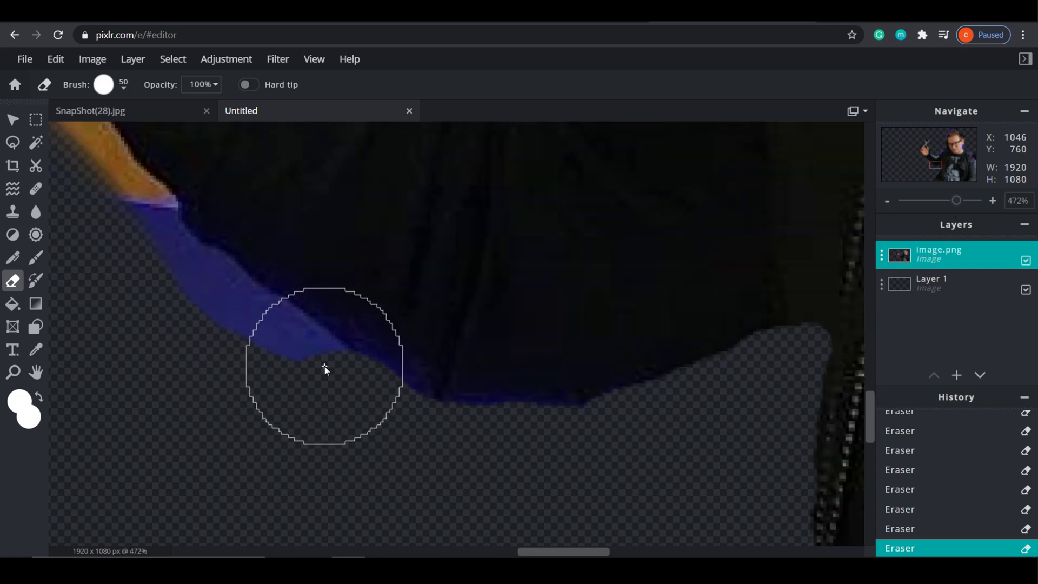
{"action": "scroll", "coordinate": [320, 358], "scroll_direction": "down", "scroll_amount": 1}
{"action": "mouse_move", "coordinate": [936, 167]}
{"action": "left_mouse_down"}
{"action": "mouse_move", "coordinate": [930, 151]}
{"action": "mouse_move", "coordinate": [933, 166]}
{"action": "left_mouse_up"}
{"action": "mouse_move", "coordinate": [478, 427]}
{"action": "left_mouse_down"}
{"action": "mouse_move", "coordinate": [385, 355]}
{"action": "mouse_move", "coordinate": [345, 340]}
{"action": "mouse_move", "coordinate": [306, 296]}
{"action": "mouse_move", "coordinate": [308, 282]}
{"action": "mouse_move", "coordinate": [241, 223]}
{"action": "mouse_move", "coordinate": [280, 254]}
{"action": "left_mouse_up"}
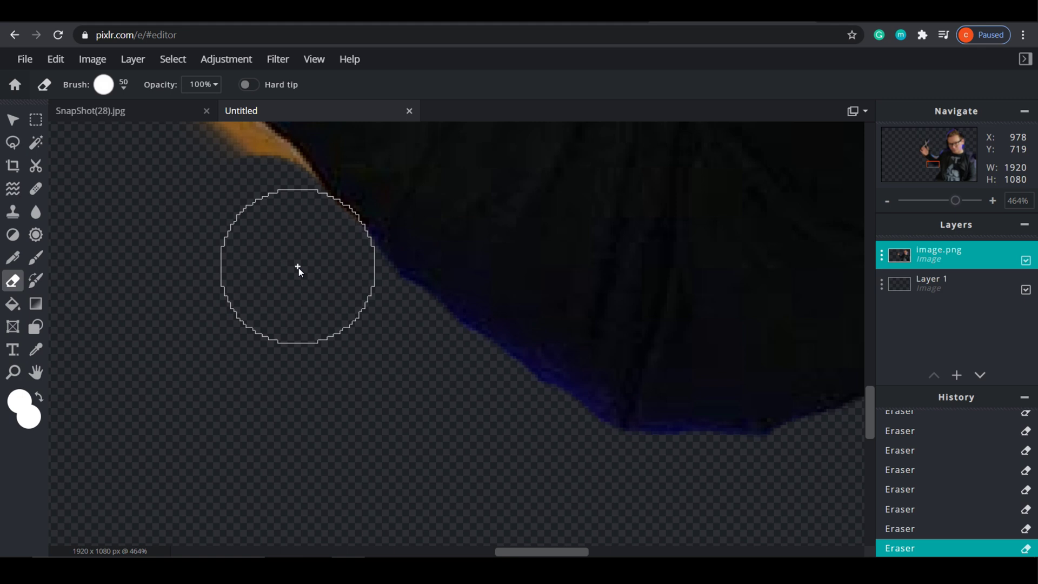
{"action": "left_click", "coordinate": [254, 212]}
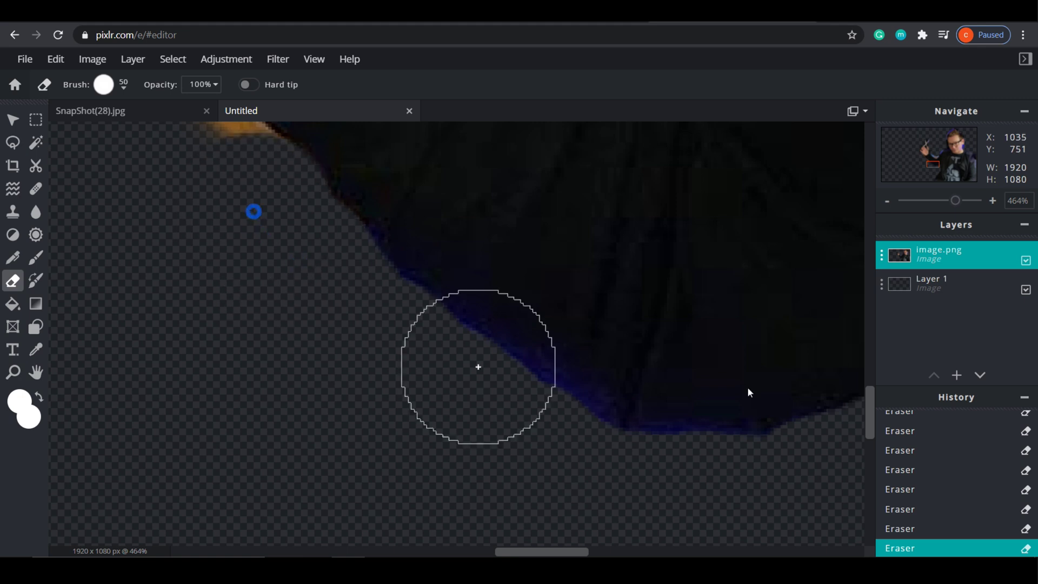
Erase the orange and brown background strip along the forearm sleeve's underside, working up toward the cuff
{"action": "left_click_drag", "start_coordinate": [869, 408], "coordinate": [866, 378]}
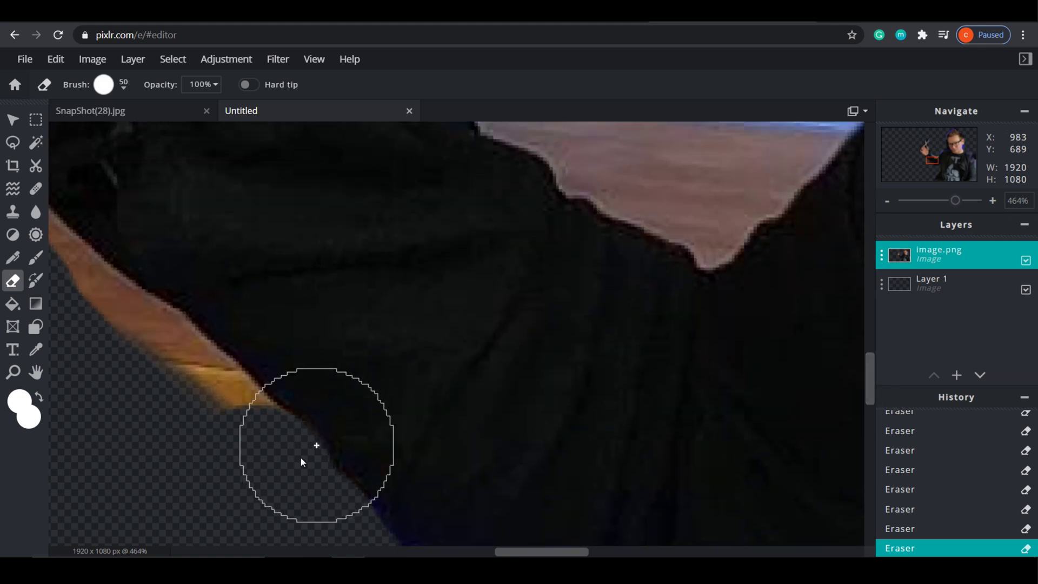
{"action": "left_click_drag", "start_coordinate": [236, 469], "coordinate": [193, 427]}
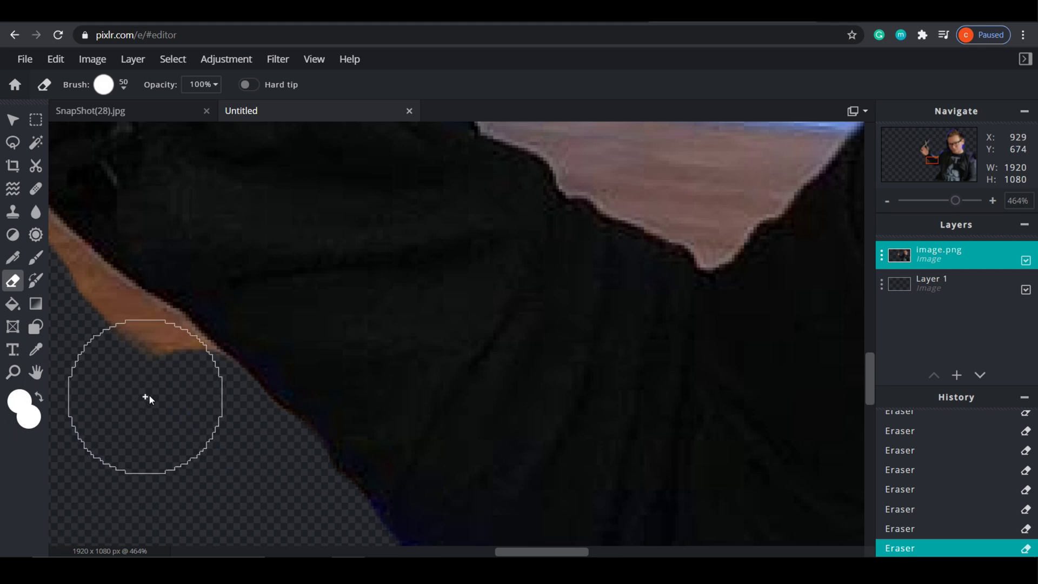
{"action": "left_click_drag", "start_coordinate": [161, 398], "coordinate": [103, 357]}
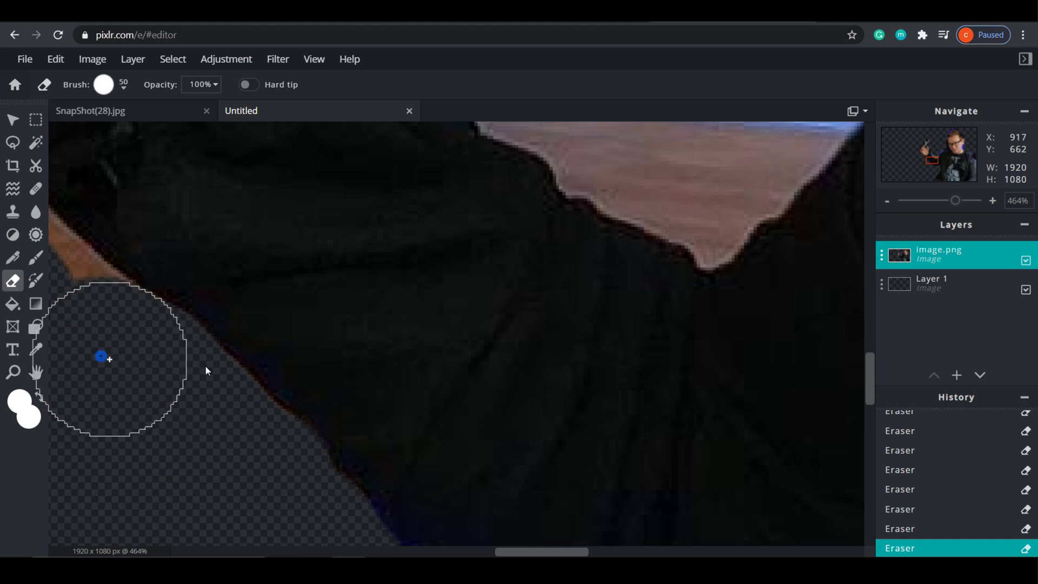
Try to erase along the sleeve's lower edge just below the remaining brown patch, and undo that stroke
{"action": "left_click_drag", "start_coordinate": [932, 162], "coordinate": [927, 161]}
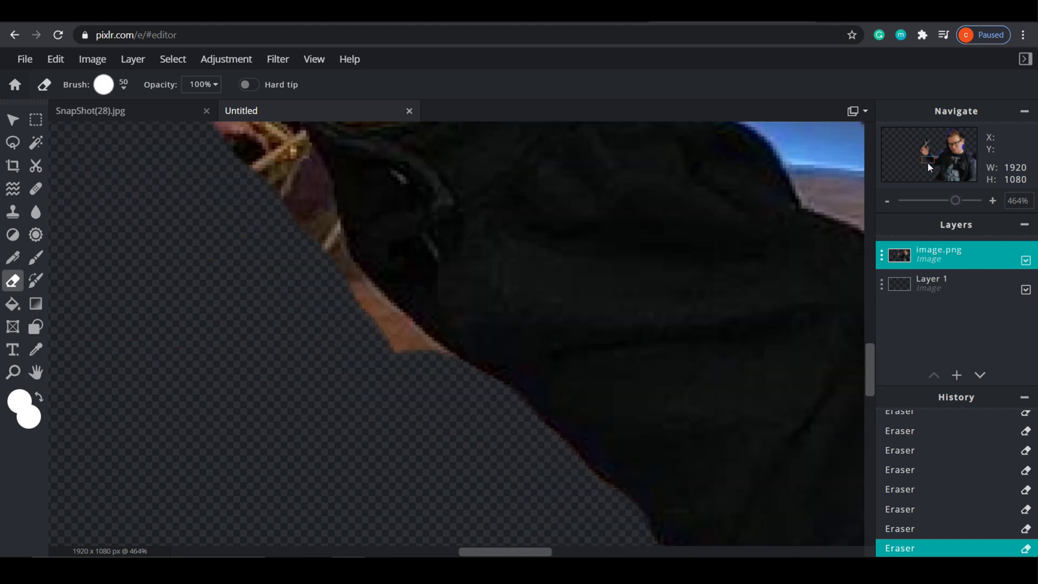
{"action": "mouse_move", "coordinate": [381, 409]}
{"action": "left_mouse_down"}
{"action": "mouse_move", "coordinate": [392, 433]}
{"action": "mouse_move", "coordinate": [425, 451]}
{"action": "mouse_move", "coordinate": [504, 460]}
{"action": "left_mouse_up"}
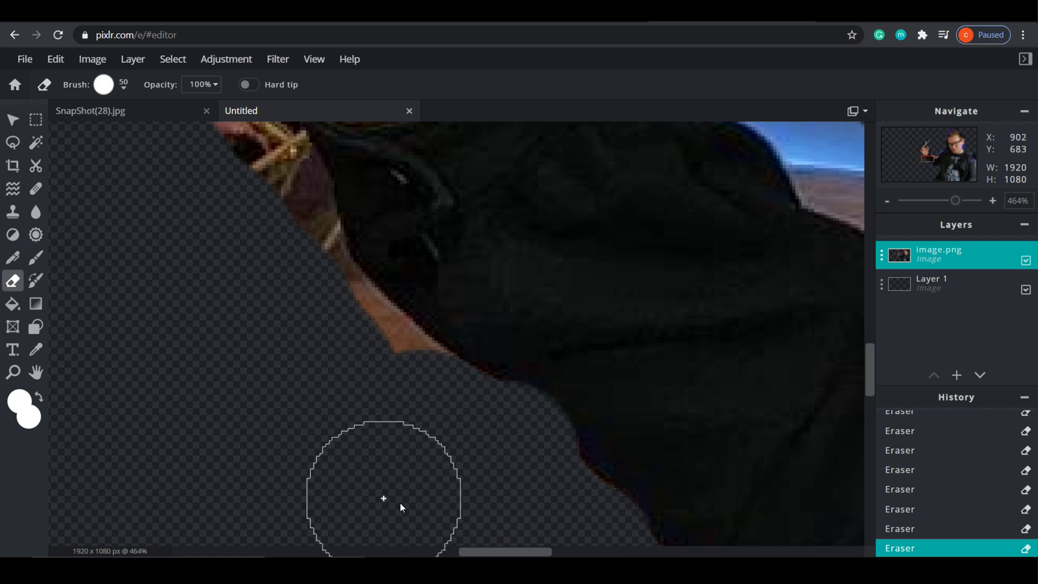
{"action": "scroll", "coordinate": [407, 419], "scroll_direction": "down", "scroll_amount": 5}
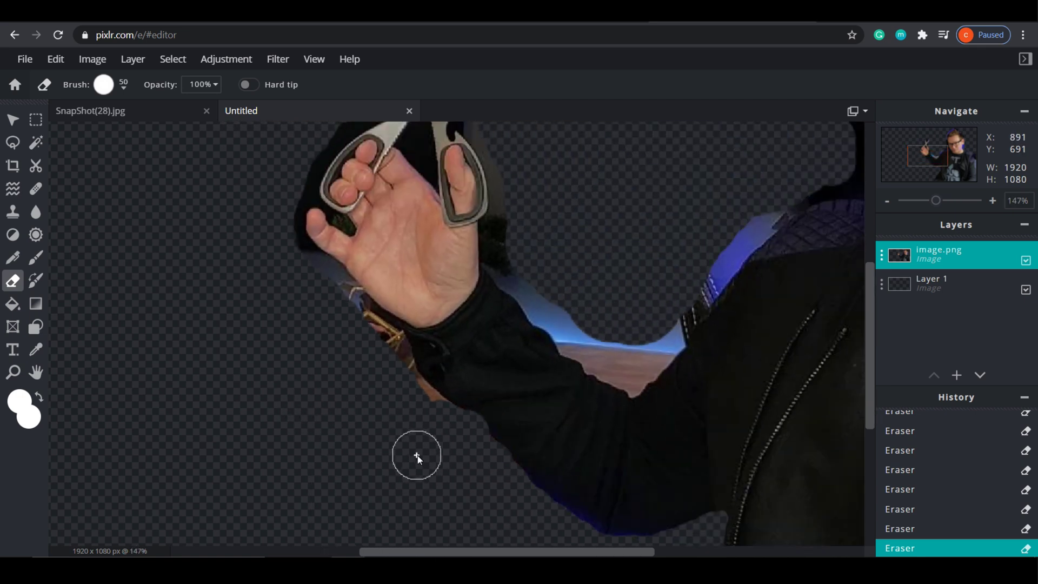
{"action": "key", "text": "ctrl+z"}
Erase the remaining brown patch and the adjoining patterned background along the sleeve's underside near the cuff
{"action": "scroll", "coordinate": [425, 441], "scroll_direction": "up", "scroll_amount": 6}
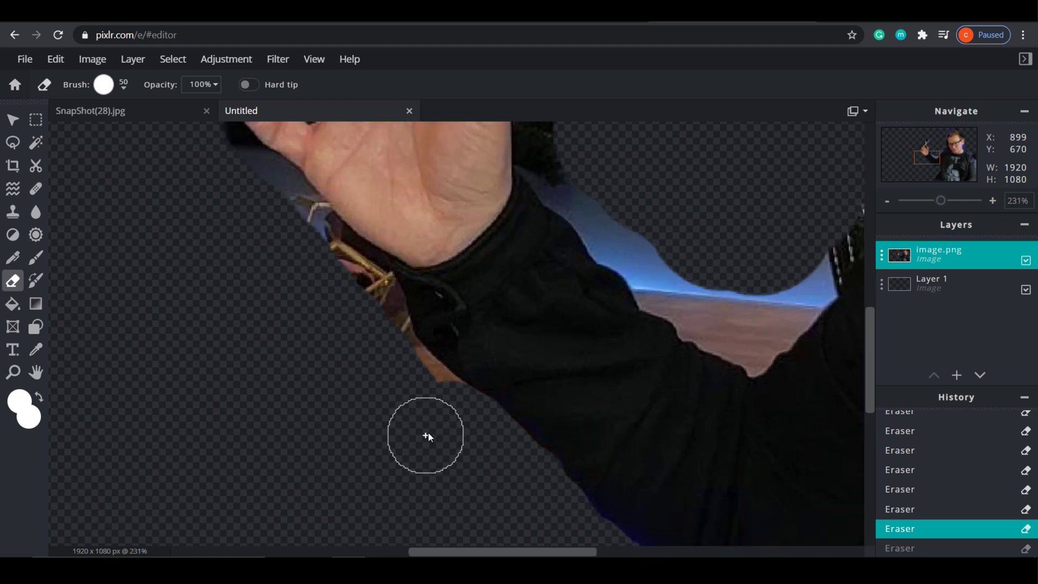
{"action": "left_click", "coordinate": [436, 410]}
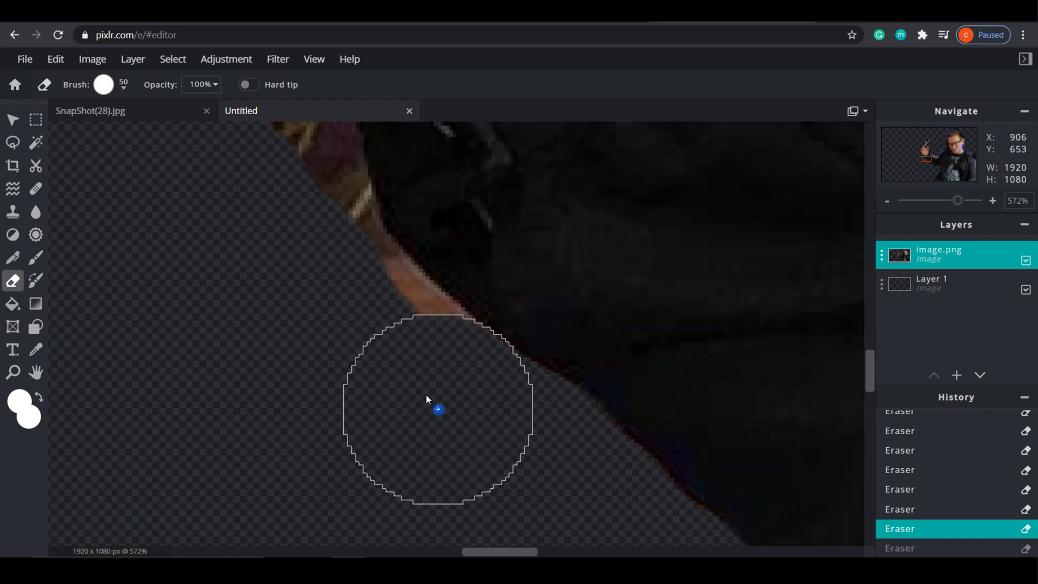
{"action": "left_click", "coordinate": [404, 384]}
{"action": "left_click", "coordinate": [386, 362]}
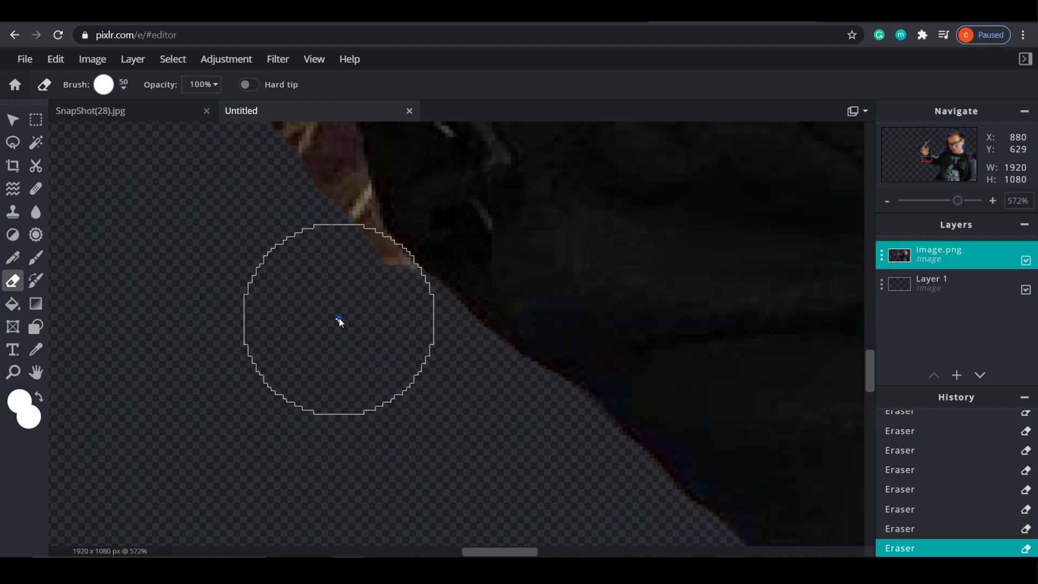
{"action": "left_click", "coordinate": [294, 246]}
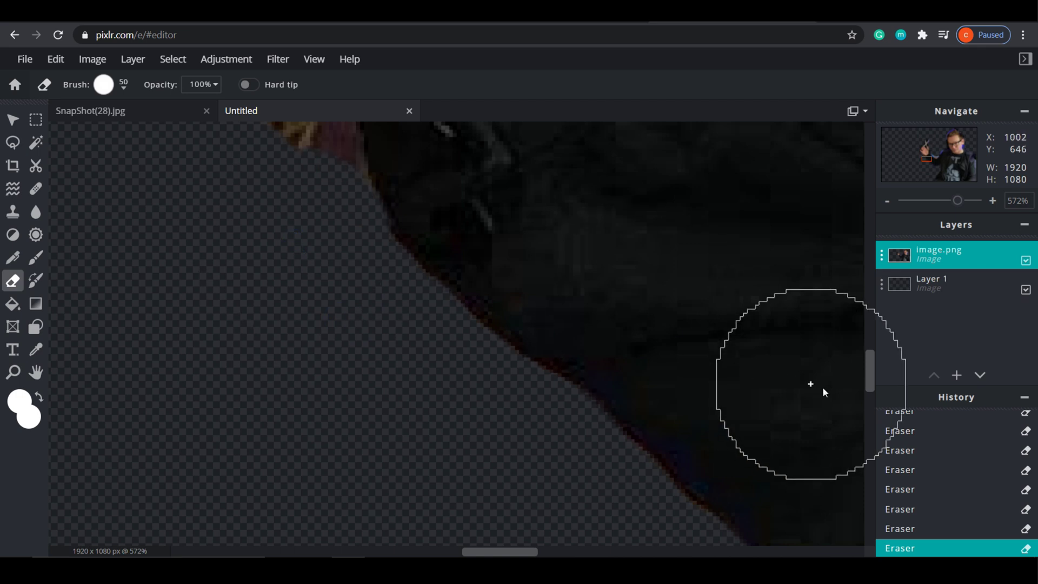
Inspect the raised hand and the dark background enclosed between the scissors' handles and the palm
{"action": "left_click_drag", "start_coordinate": [868, 374], "coordinate": [867, 282]}
{"action": "scroll", "coordinate": [580, 284], "scroll_direction": "down", "scroll_amount": 8}
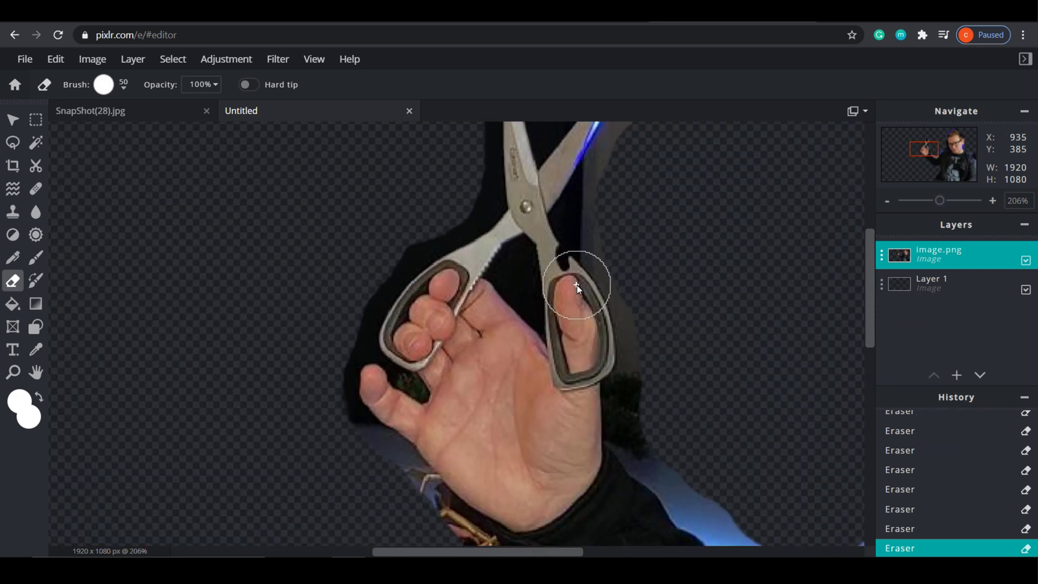
{"action": "scroll", "coordinate": [611, 192], "scroll_direction": "up", "scroll_amount": 8}
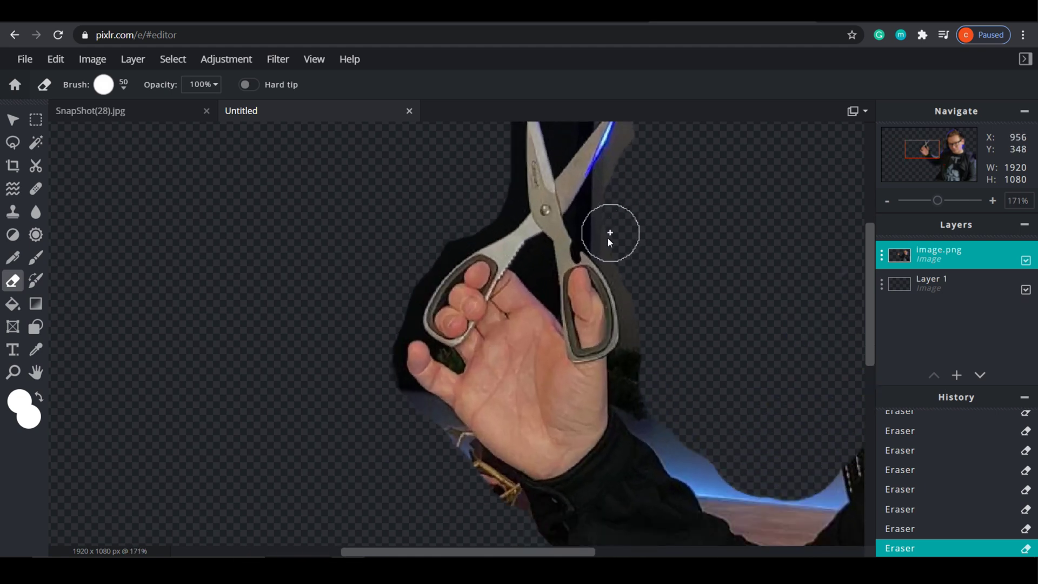
{"action": "scroll", "coordinate": [505, 355], "scroll_direction": "down", "scroll_amount": 4}
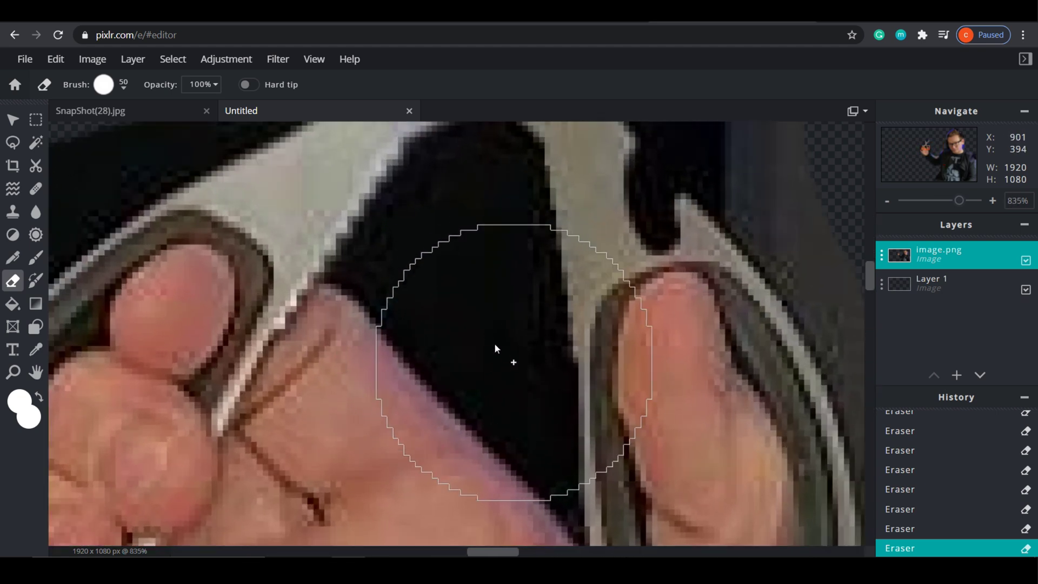
{"action": "scroll", "coordinate": [519, 335], "scroll_direction": "up", "scroll_amount": 4}
{"action": "scroll", "coordinate": [515, 316], "scroll_direction": "down", "scroll_amount": 4}
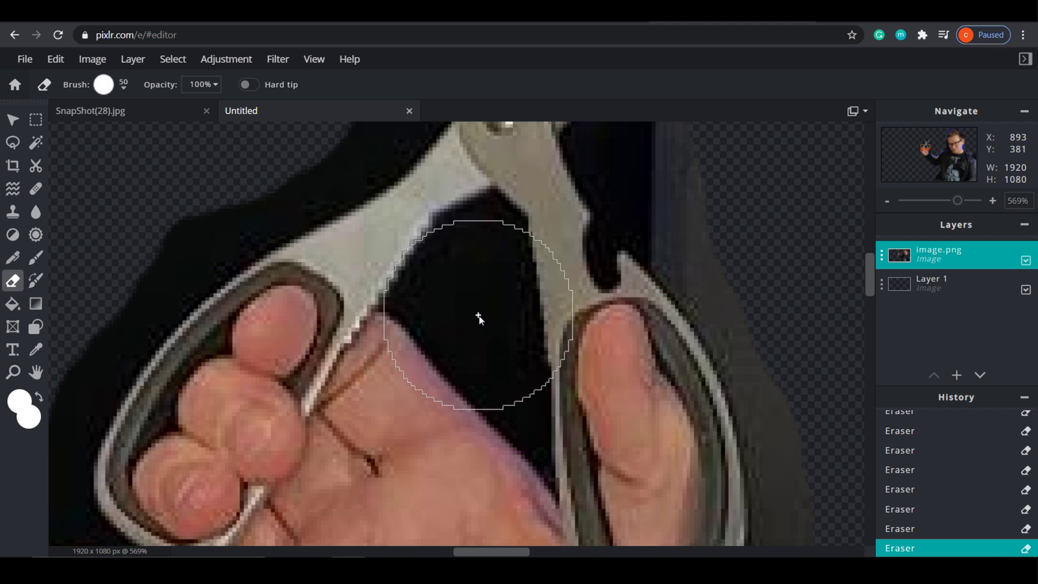
{"action": "scroll", "coordinate": [474, 322], "scroll_direction": "up", "scroll_amount": 4}
{"action": "scroll", "coordinate": [473, 330], "scroll_direction": "down", "scroll_amount": 8}
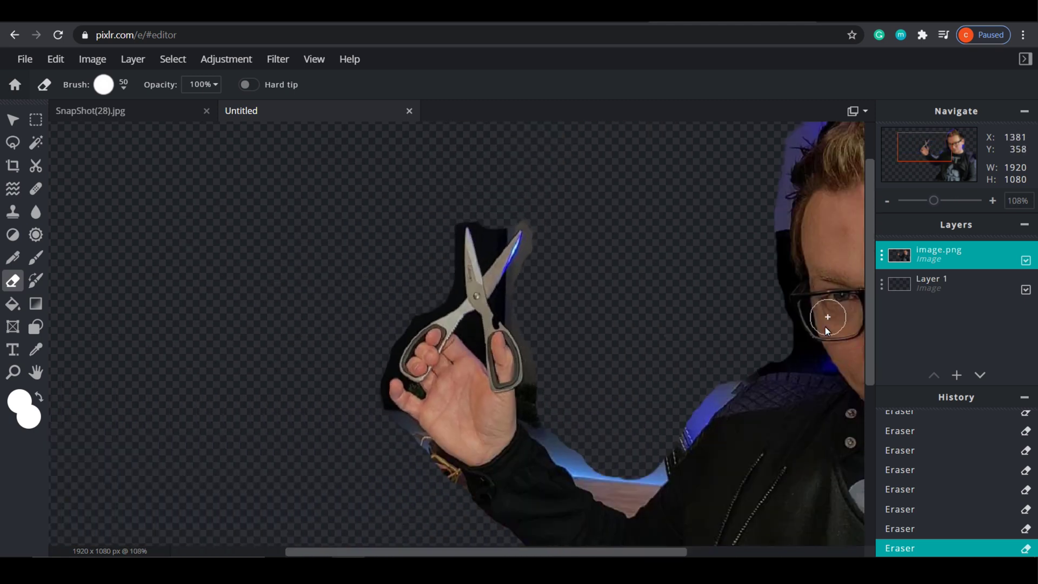
Set the Eraser brush to 15 px and erase the middle of the dark area enclosed by the scissors' handles and palm
{"action": "scroll", "coordinate": [457, 342], "scroll_direction": "up", "scroll_amount": 9}
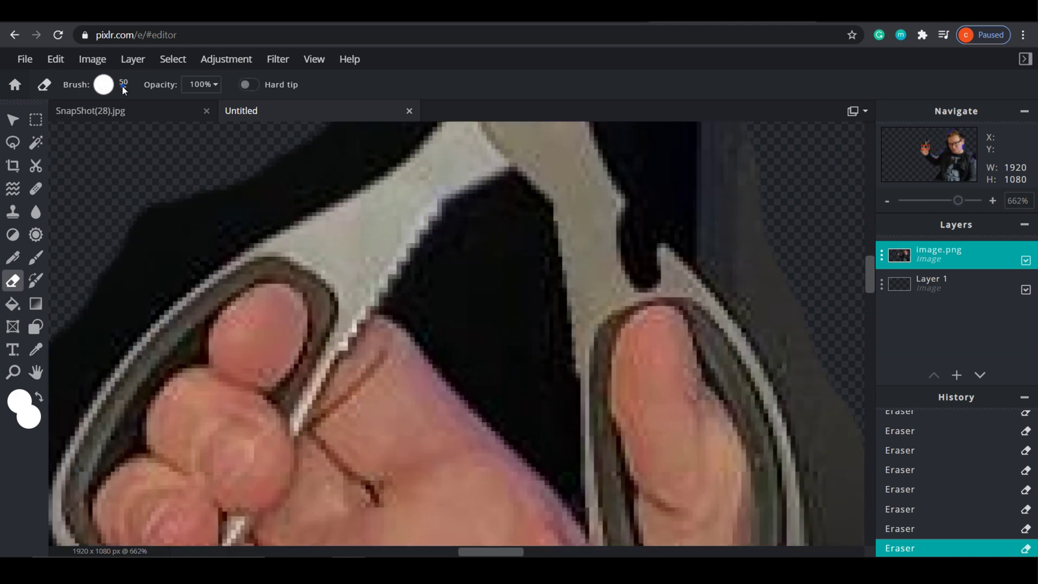
{"action": "left_click", "coordinate": [124, 85]}
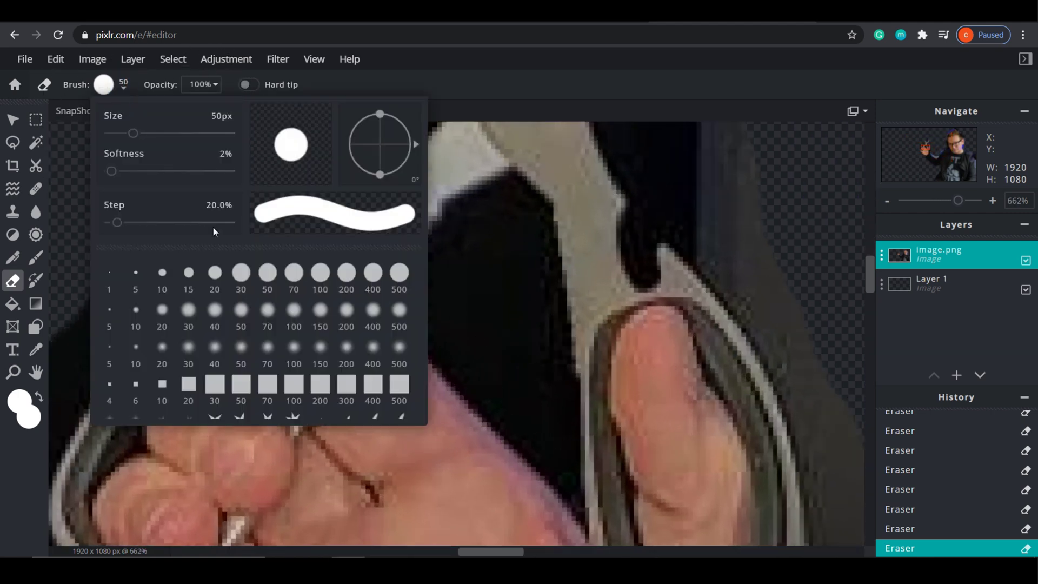
{"action": "left_click", "coordinate": [189, 272]}
{"action": "left_click", "coordinate": [505, 287]}
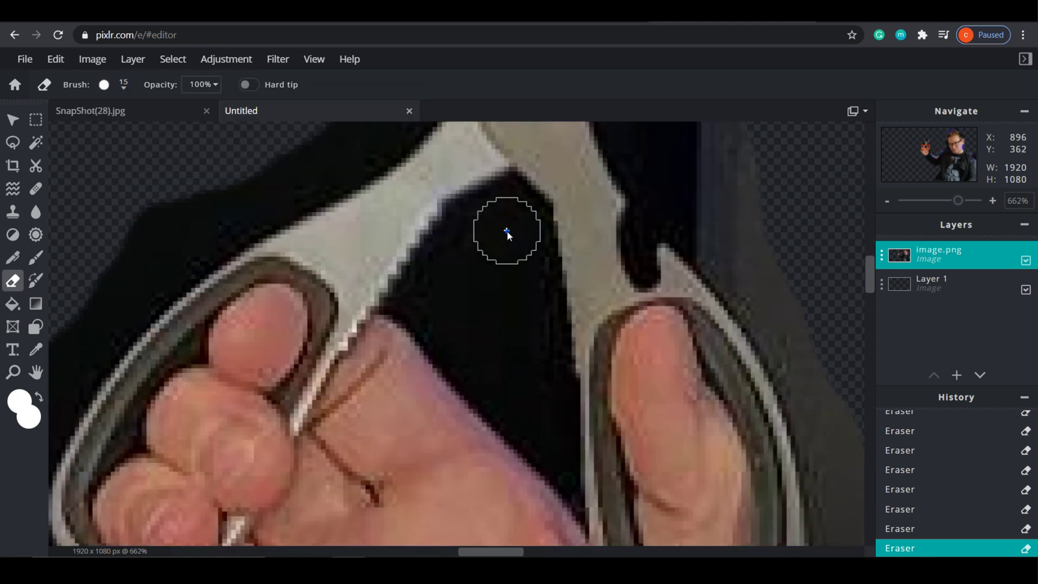
{"action": "left_click_drag", "start_coordinate": [507, 233], "coordinate": [481, 242]}
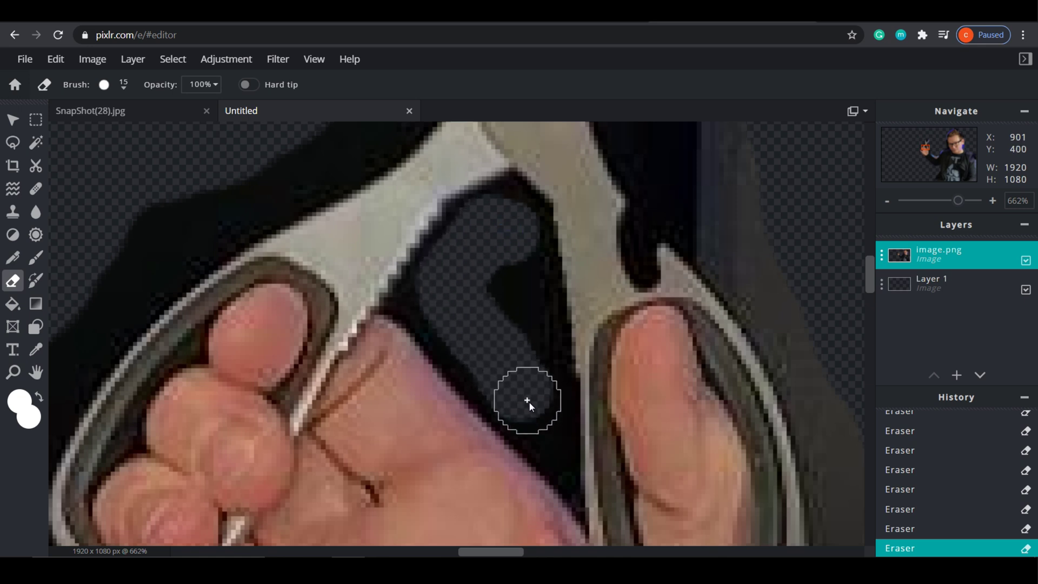
{"action": "left_click_drag", "start_coordinate": [540, 427], "coordinate": [526, 338]}
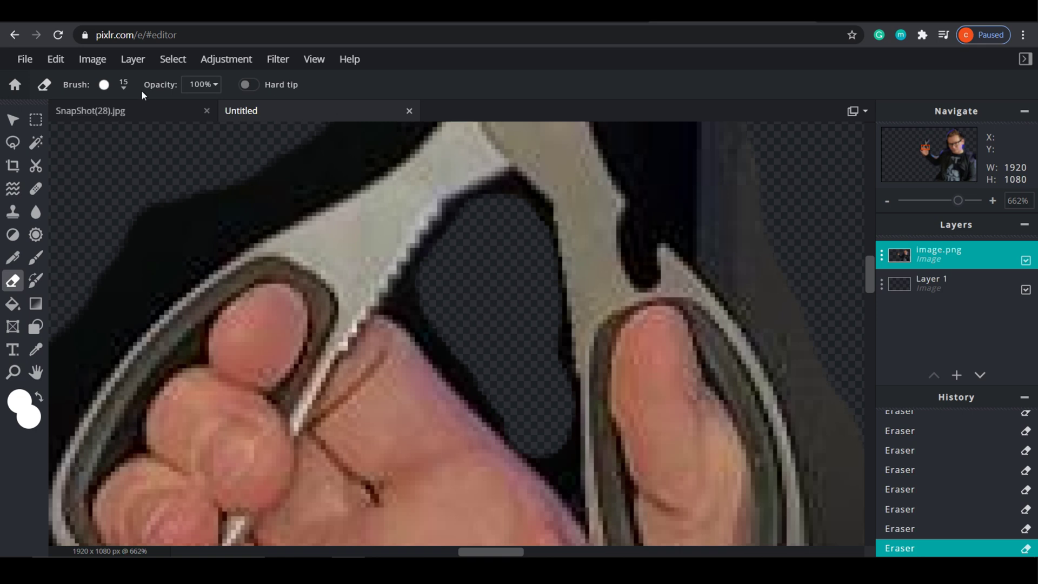
Set the Eraser brush to 5 px and erase the dark remnants in the gap's lower part and along the thumb-side handle
{"action": "left_click", "coordinate": [125, 84]}
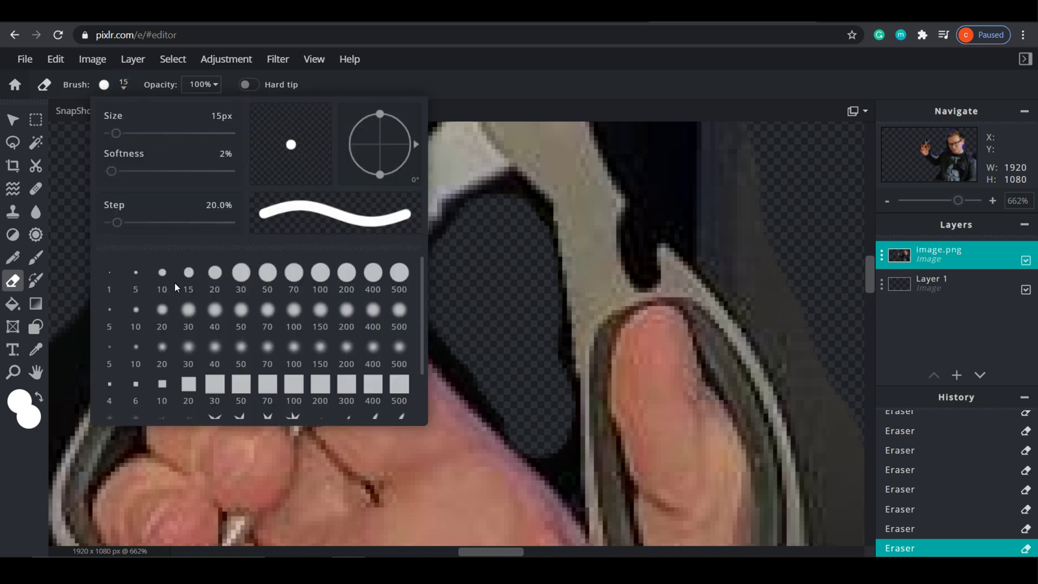
{"action": "left_click", "coordinate": [135, 273]}
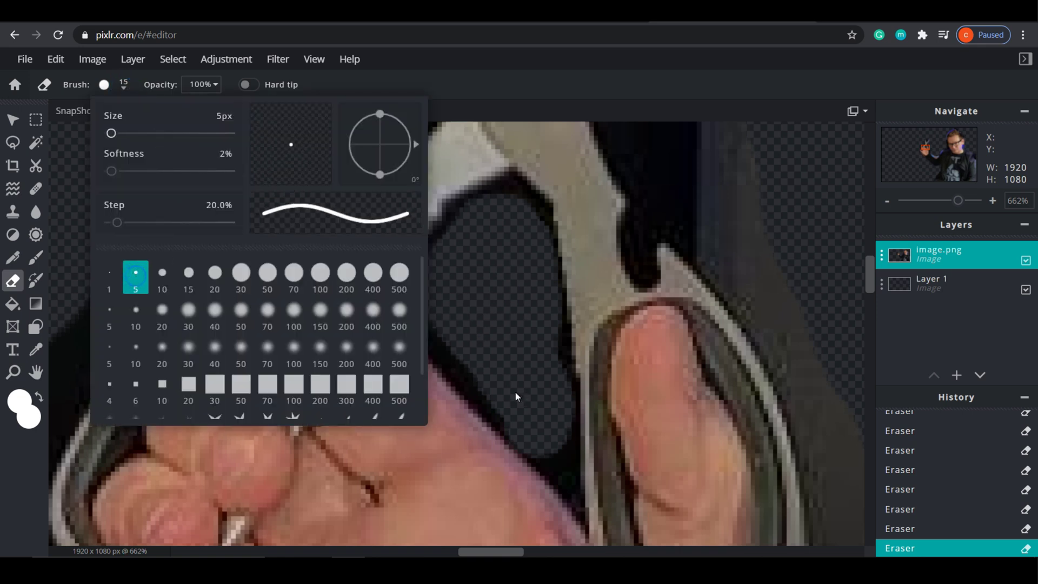
{"action": "scroll", "coordinate": [539, 422], "scroll_direction": "up", "scroll_amount": 3}
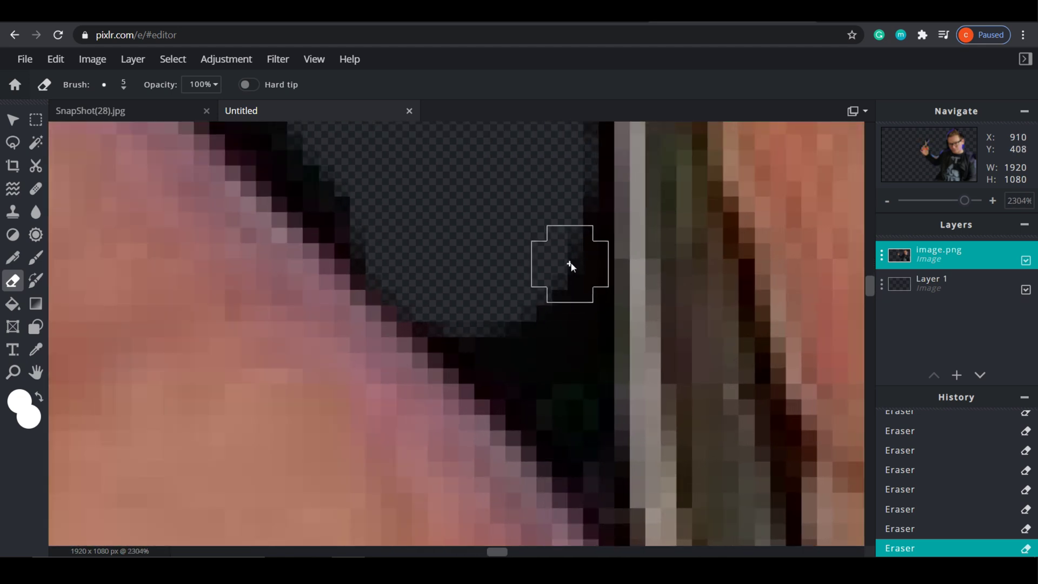
{"action": "mouse_move", "coordinate": [571, 265]}
{"action": "left_mouse_down"}
{"action": "mouse_move", "coordinate": [579, 450]}
{"action": "mouse_move", "coordinate": [441, 310]}
{"action": "mouse_move", "coordinate": [531, 325]}
{"action": "left_mouse_up"}
{"action": "scroll", "coordinate": [521, 320], "scroll_direction": "up", "scroll_amount": 1}
{"action": "scroll", "coordinate": [523, 323], "scroll_direction": "down", "scroll_amount": 2}
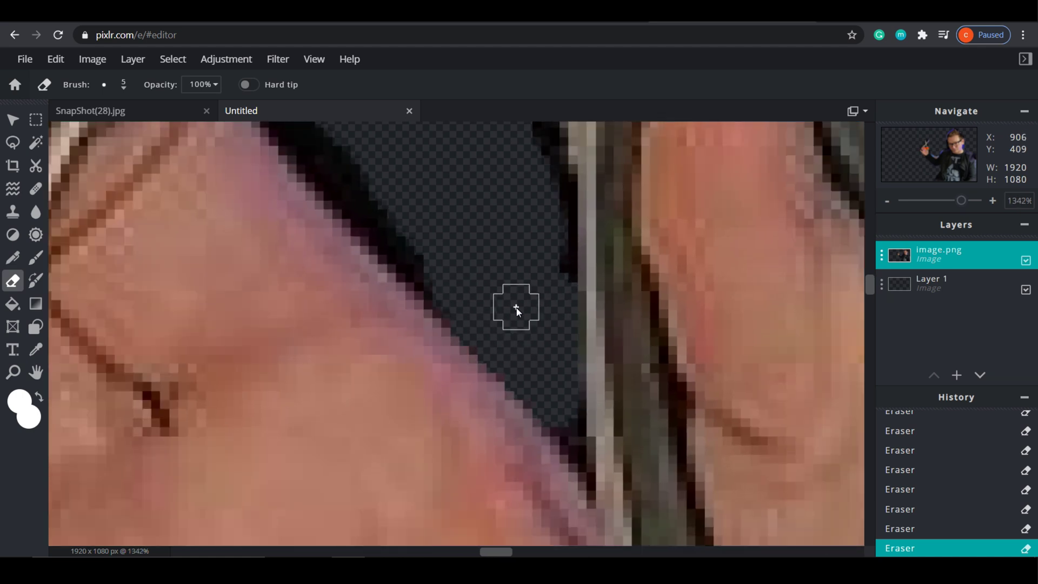
{"action": "left_click_drag", "start_coordinate": [555, 272], "coordinate": [556, 196]}
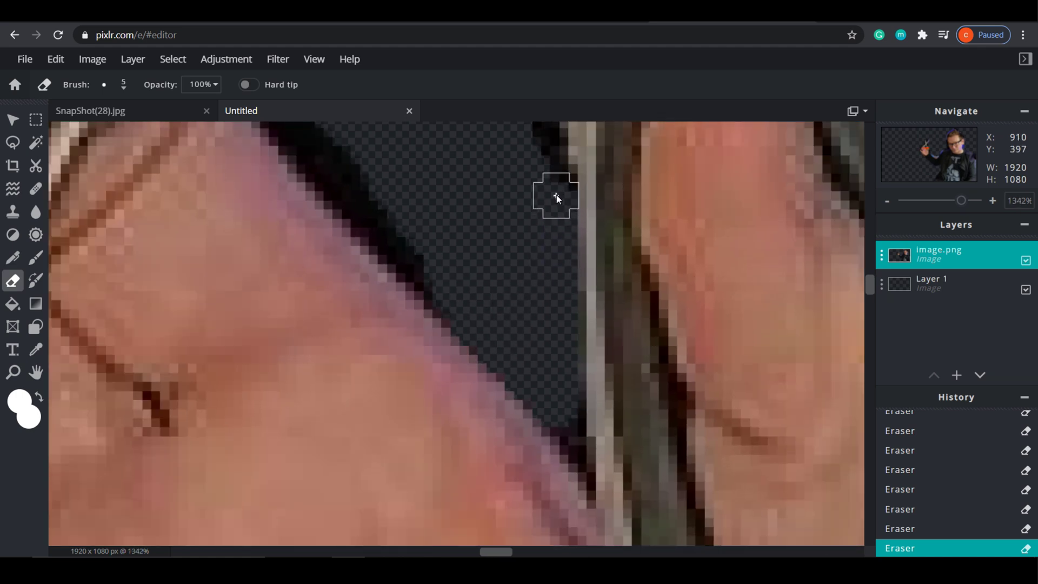
Erase the dark fringe around the top of the gap, where the two scissor arms meet below the pivot
{"action": "scroll", "coordinate": [492, 176], "scroll_direction": "down", "scroll_amount": 3}
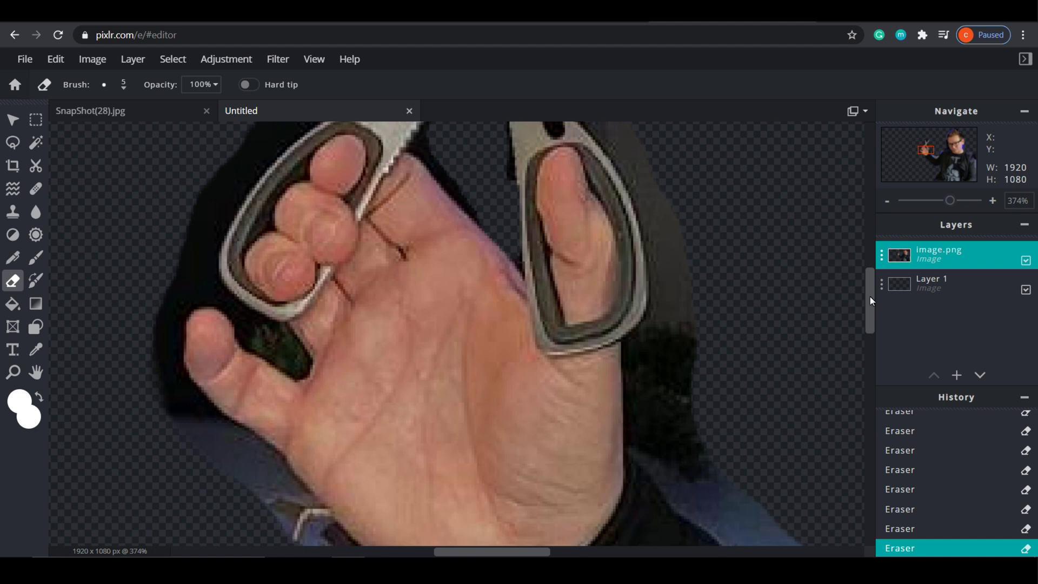
{"action": "left_click_drag", "start_coordinate": [871, 296], "coordinate": [871, 277]}
{"action": "scroll", "coordinate": [515, 301], "scroll_direction": "up", "scroll_amount": 3}
{"action": "scroll", "coordinate": [503, 324], "scroll_direction": "up", "scroll_amount": 1}
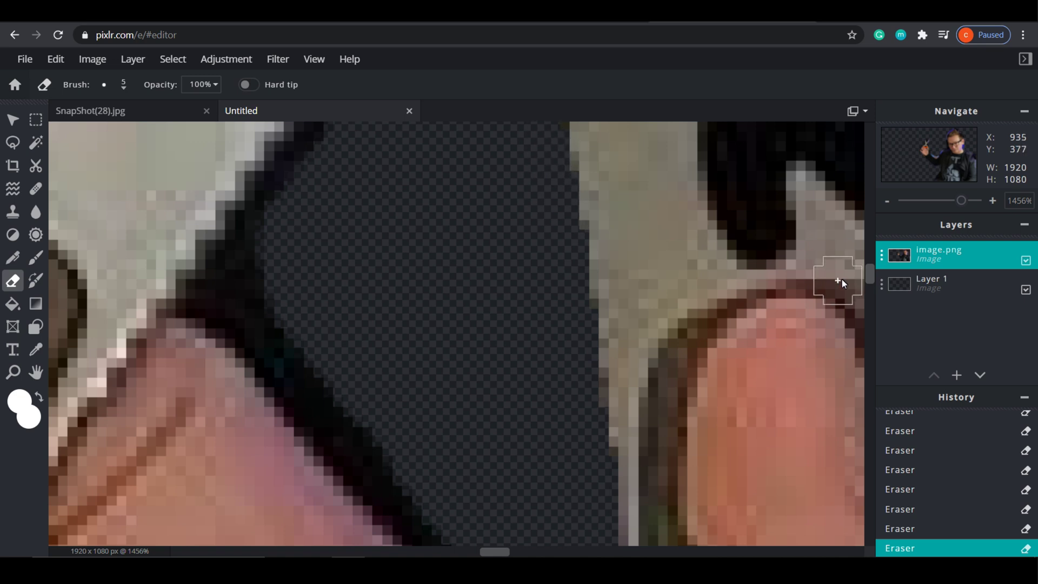
{"action": "left_click_drag", "start_coordinate": [868, 277], "coordinate": [870, 268]}
{"action": "mouse_move", "coordinate": [544, 401]}
{"action": "left_mouse_down"}
{"action": "mouse_move", "coordinate": [538, 362]}
{"action": "mouse_move", "coordinate": [479, 307]}
{"action": "left_mouse_up"}
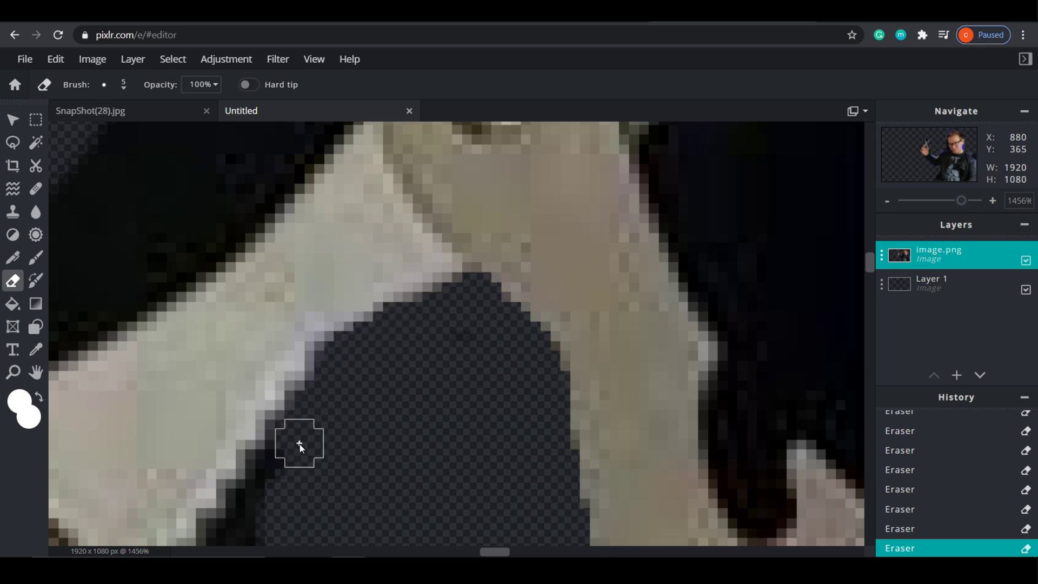
{"action": "left_click", "coordinate": [465, 344]}
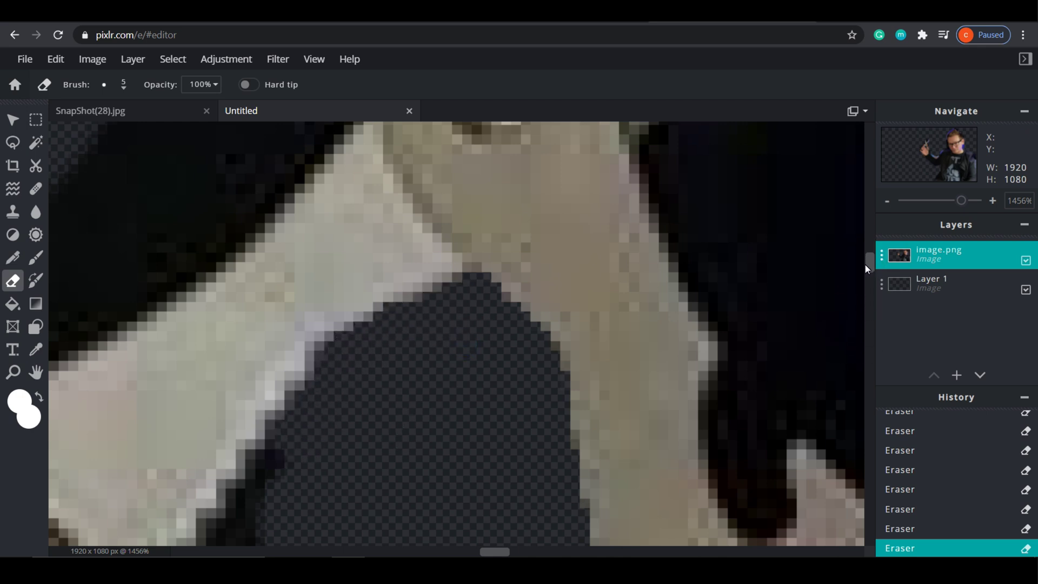
Erase the dark fringe along the finger-side handle's inner edge, around the finger base and down the palm's edge
{"action": "left_click_drag", "start_coordinate": [868, 264], "coordinate": [867, 275]}
{"action": "left_click", "coordinate": [302, 177]}
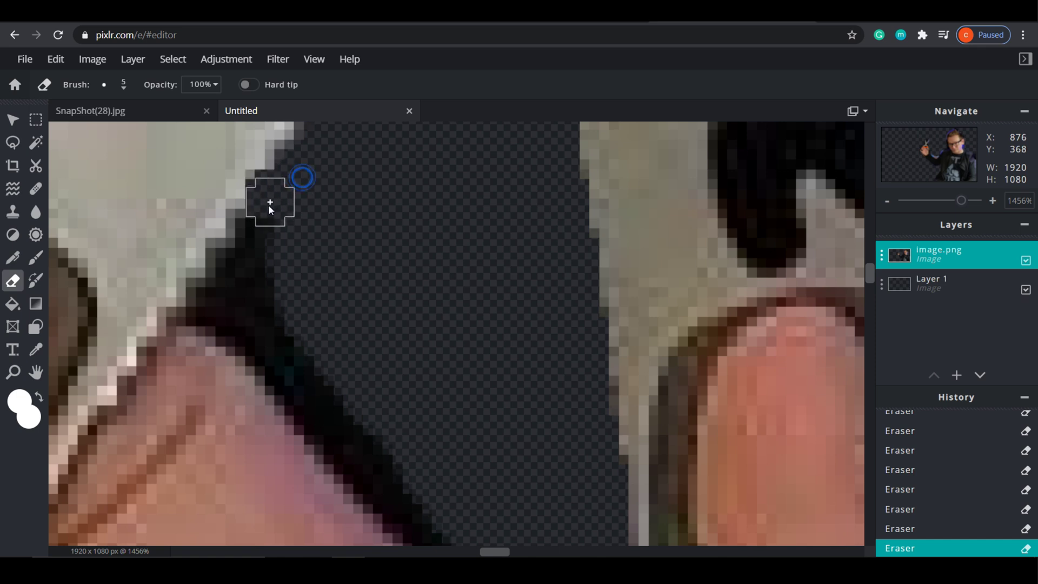
{"action": "mouse_move", "coordinate": [201, 300]}
{"action": "left_mouse_down"}
{"action": "mouse_move", "coordinate": [229, 306]}
{"action": "mouse_move", "coordinate": [283, 253]}
{"action": "left_mouse_up"}
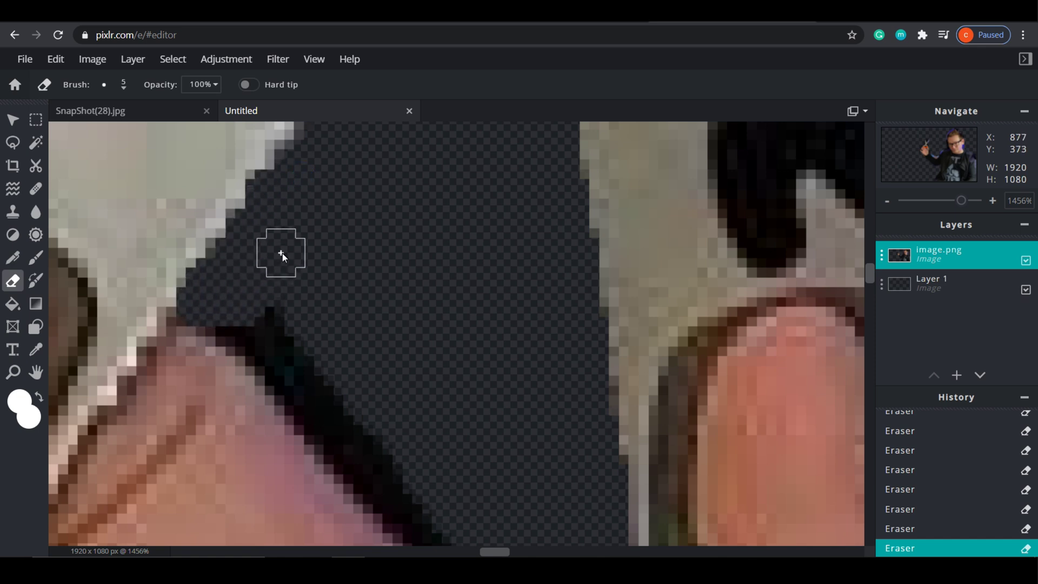
{"action": "mouse_move", "coordinate": [238, 319]}
{"action": "left_mouse_down"}
{"action": "mouse_move", "coordinate": [277, 322]}
{"action": "mouse_move", "coordinate": [356, 427]}
{"action": "mouse_move", "coordinate": [269, 347]}
{"action": "mouse_move", "coordinate": [297, 280]}
{"action": "left_mouse_up"}
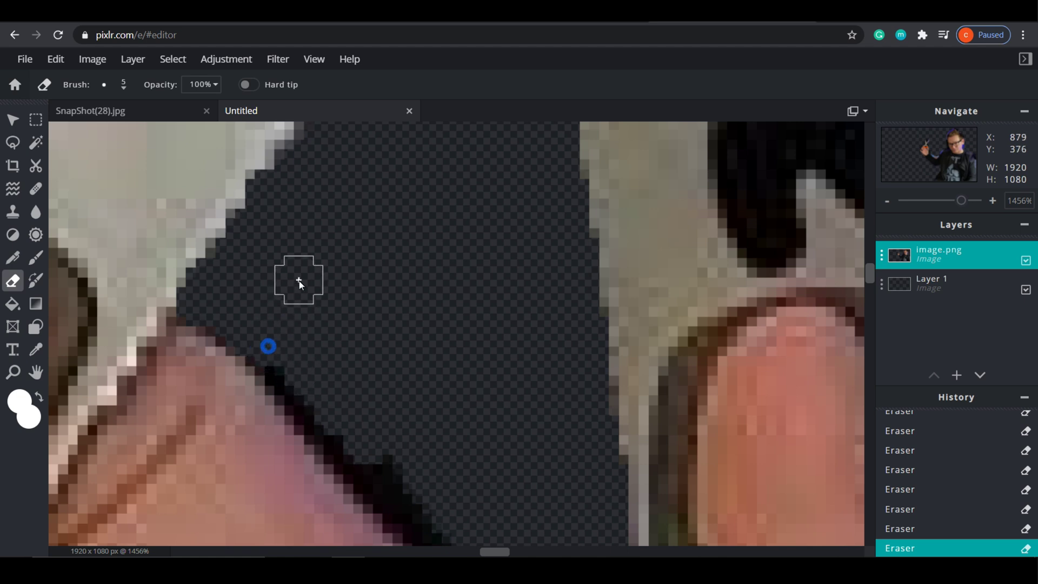
{"action": "left_click_drag", "start_coordinate": [274, 357], "coordinate": [289, 381]}
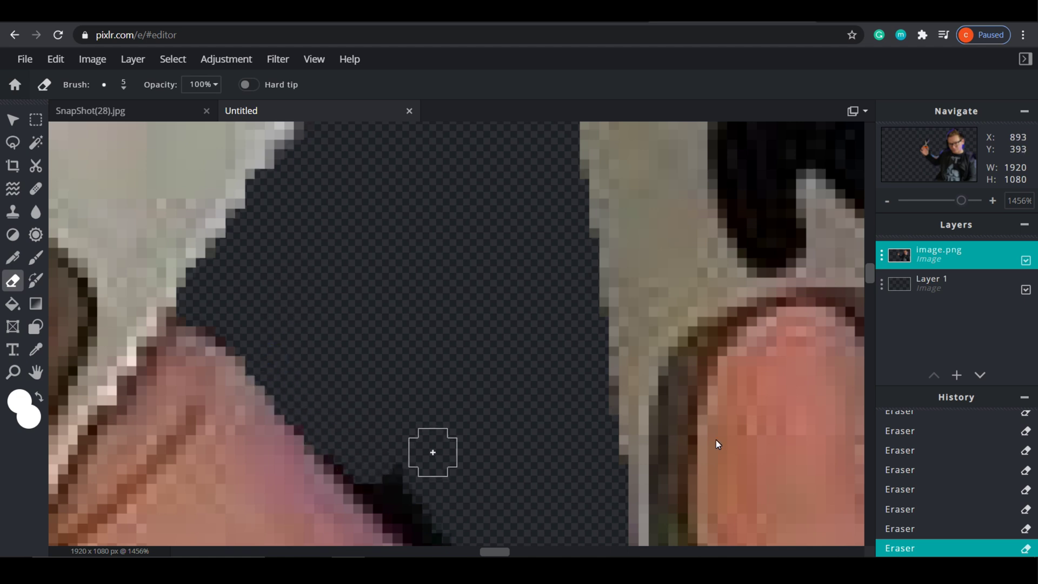
{"action": "left_click_drag", "start_coordinate": [871, 270], "coordinate": [871, 277]}
{"action": "left_click", "coordinate": [349, 278]}
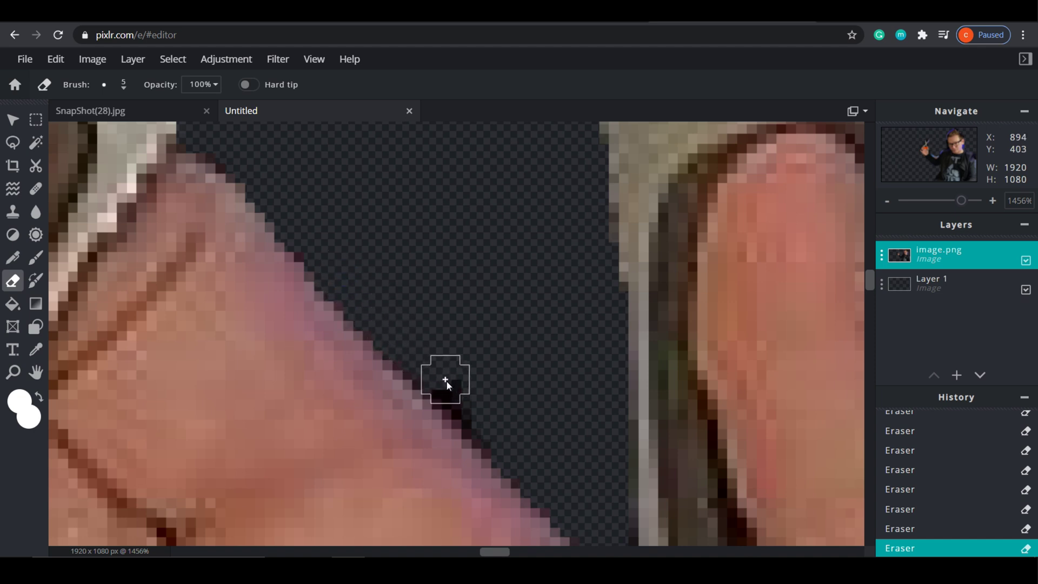
Erase the dark fringe down the palm's edge to the gap's lower tip, where the palm meets the thumb-side handle
{"action": "scroll", "coordinate": [411, 303], "scroll_direction": "down", "scroll_amount": 2}
{"action": "scroll", "coordinate": [448, 327], "scroll_direction": "down", "scroll_amount": 4}
{"action": "scroll", "coordinate": [433, 337], "scroll_direction": "up", "scroll_amount": 6}
{"action": "scroll", "coordinate": [439, 348], "scroll_direction": "up", "scroll_amount": 3}
{"action": "left_click", "coordinate": [454, 193]}
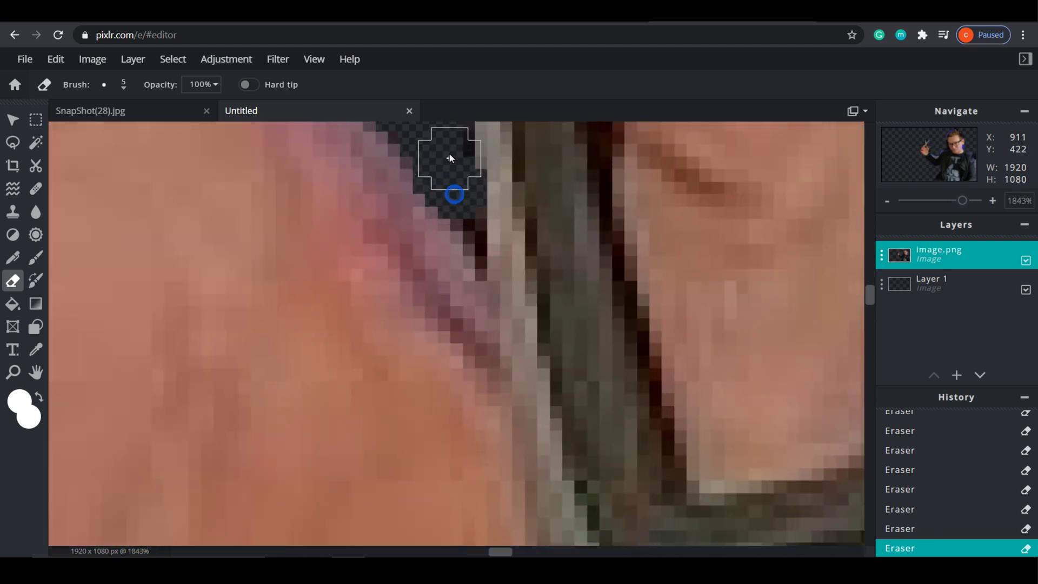
Erase the dark background seen through the glasses' outer lens, beneath the upper rim and down along the outer rim
{"action": "scroll", "coordinate": [437, 183], "scroll_direction": "down", "scroll_amount": 10}
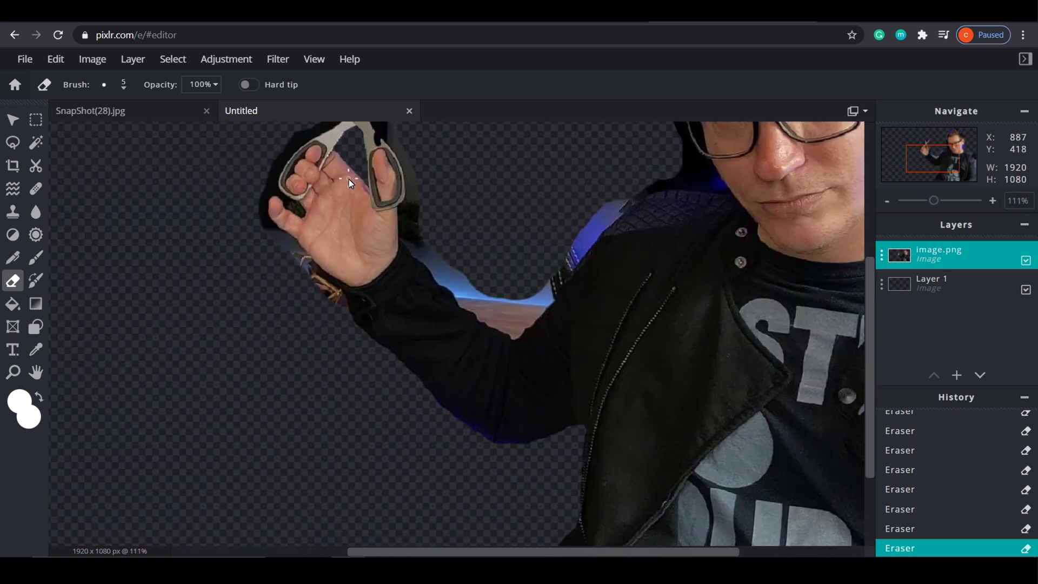
{"action": "scroll", "coordinate": [349, 179], "scroll_direction": "down", "scroll_amount": 2}
{"action": "scroll", "coordinate": [663, 243], "scroll_direction": "up", "scroll_amount": 8}
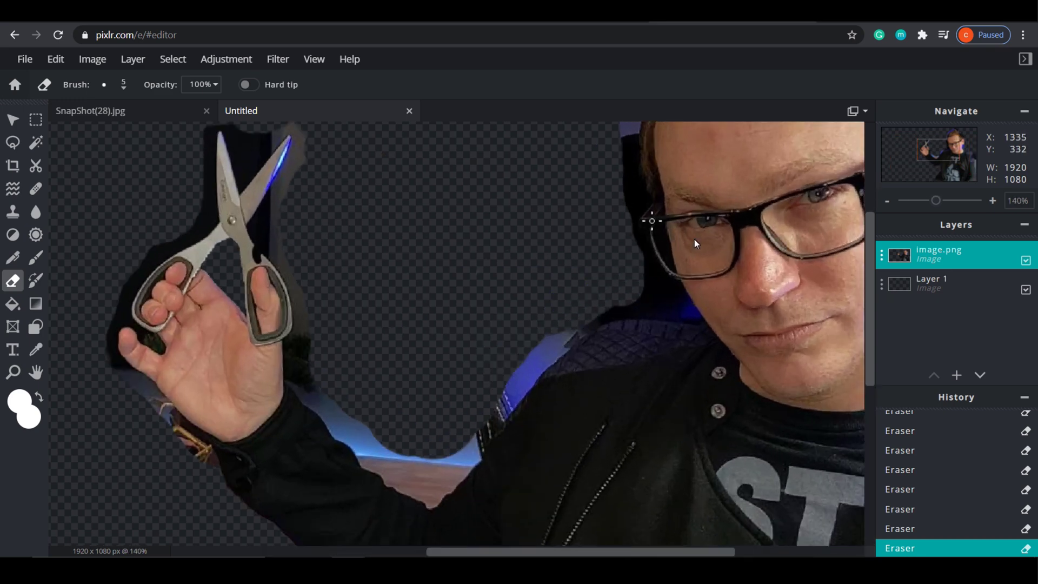
{"action": "scroll", "coordinate": [665, 262], "scroll_direction": "up", "scroll_amount": 2}
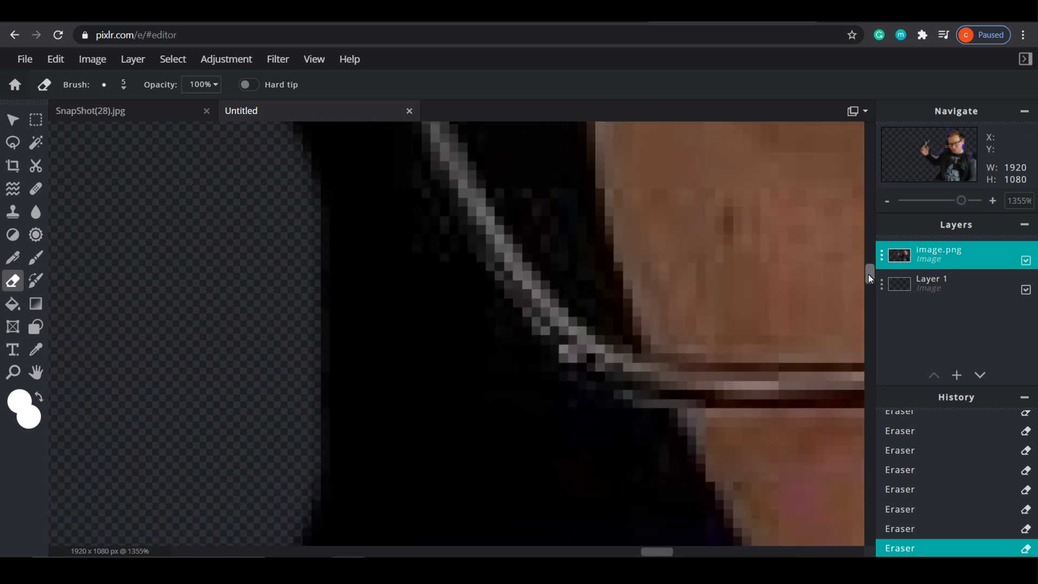
{"action": "scroll", "coordinate": [869, 268], "scroll_direction": "up", "scroll_amount": 3}
{"action": "scroll", "coordinate": [868, 262], "scroll_direction": "down", "scroll_amount": 1}
{"action": "scroll", "coordinate": [521, 285], "scroll_direction": "down", "scroll_amount": 1}
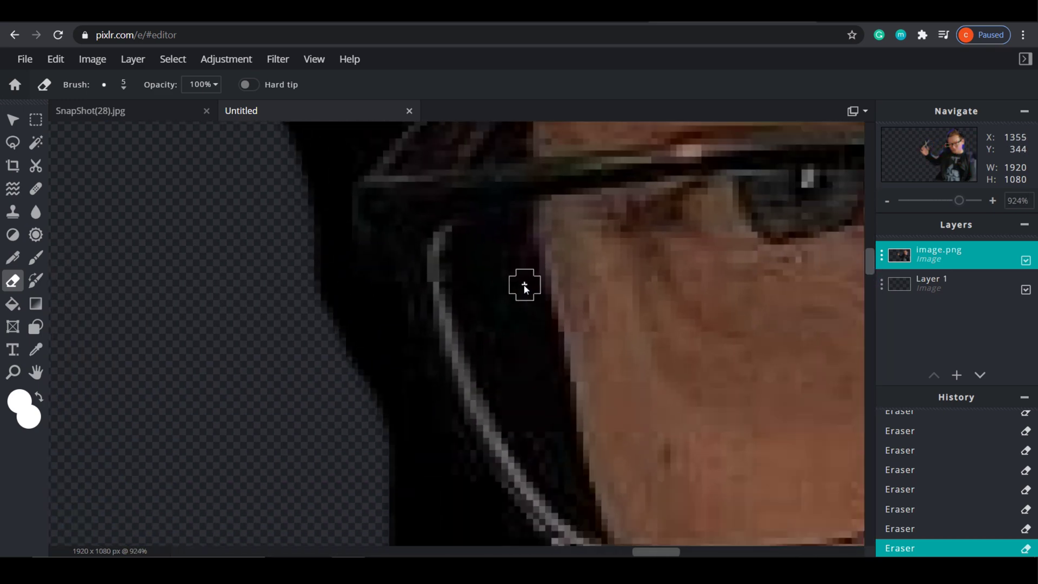
{"action": "left_click", "coordinate": [525, 217]}
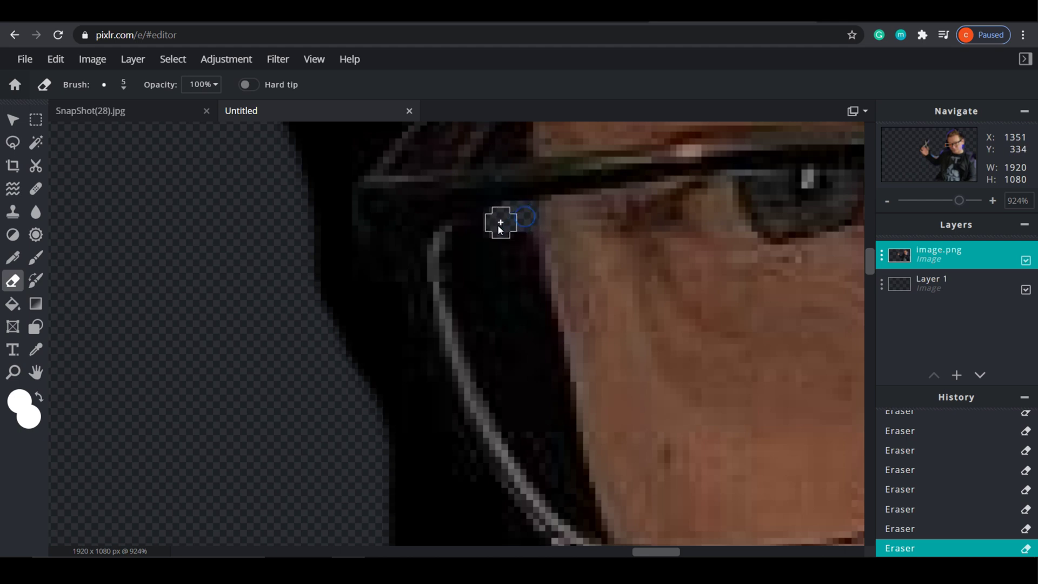
{"action": "left_click_drag", "start_coordinate": [502, 223], "coordinate": [457, 236]}
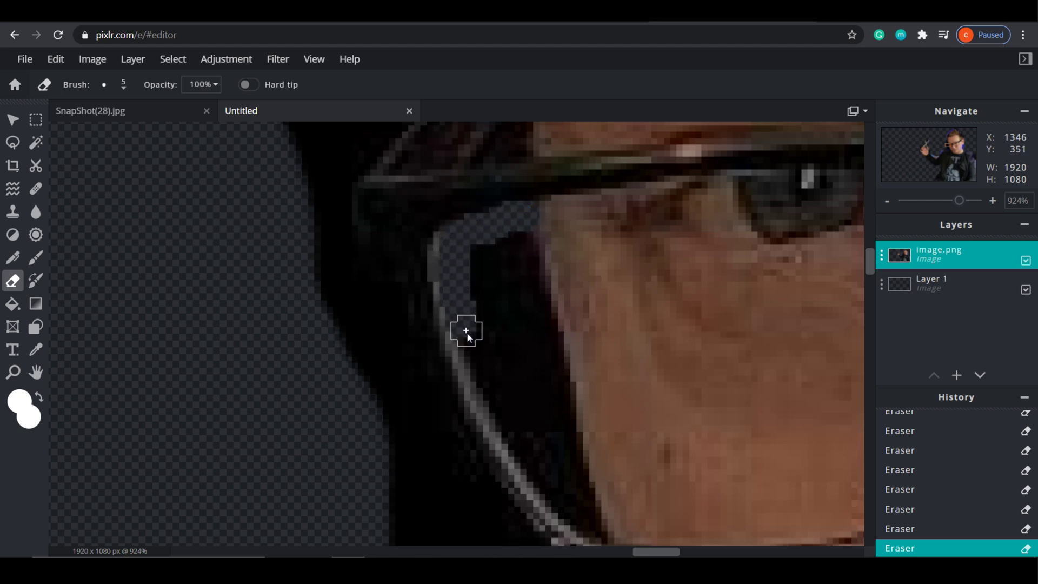
{"action": "left_click_drag", "start_coordinate": [475, 355], "coordinate": [491, 392]}
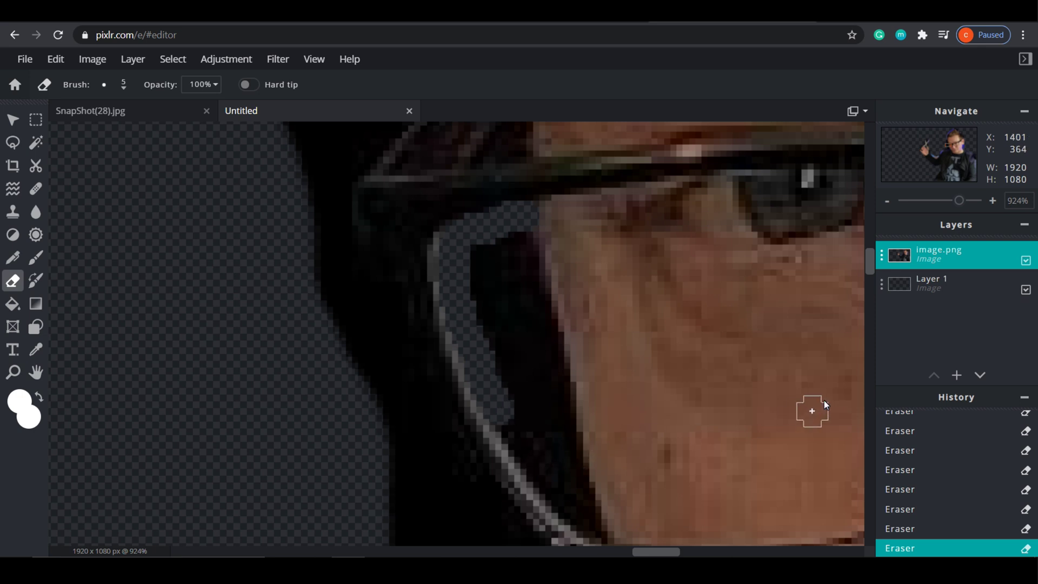
Erase the dark background in the lens's lower corner and up along the edge of the face
{"action": "scroll", "coordinate": [874, 268], "scroll_direction": "down", "scroll_amount": 2}
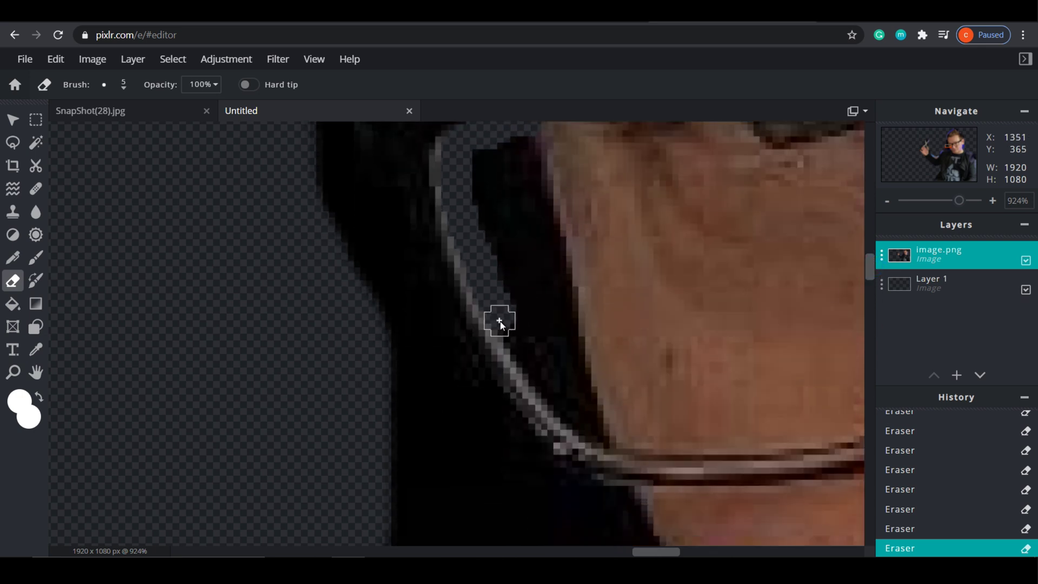
{"action": "left_click_drag", "start_coordinate": [527, 351], "coordinate": [542, 381]}
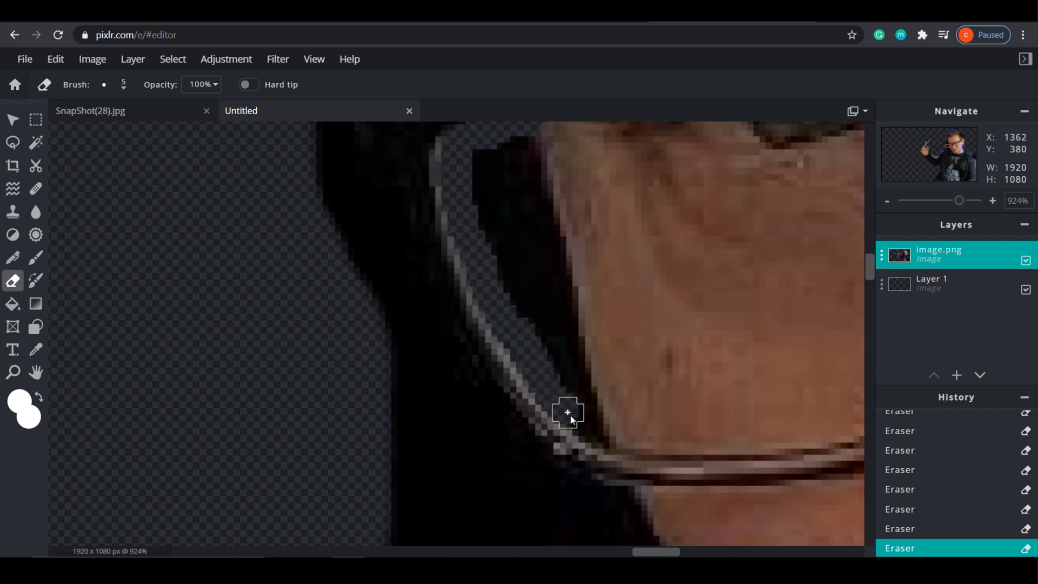
{"action": "left_click_drag", "start_coordinate": [598, 438], "coordinate": [586, 407]}
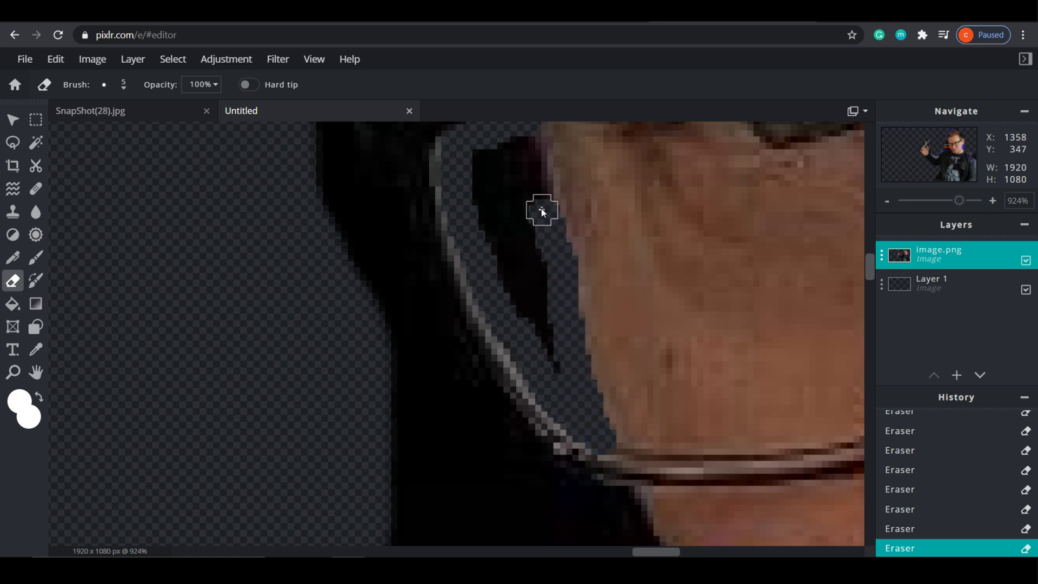
Erase the remaining black sliver in the middle of the cleared area inside the glasses lens
{"action": "scroll", "coordinate": [523, 138], "scroll_direction": "down", "scroll_amount": 10}
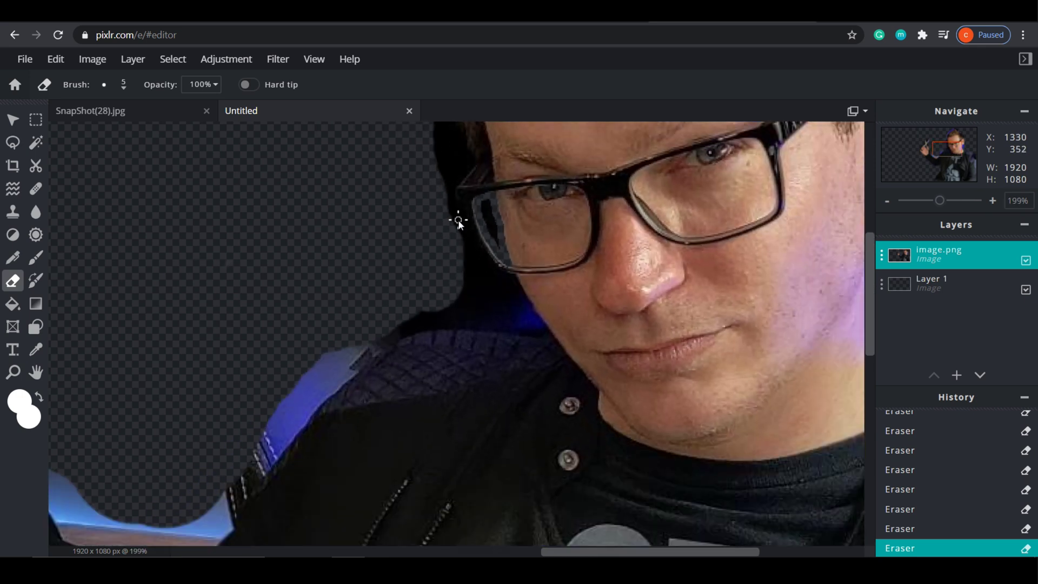
{"action": "scroll", "coordinate": [458, 222], "scroll_direction": "down", "scroll_amount": 2}
{"action": "scroll", "coordinate": [576, 248], "scroll_direction": "up", "scroll_amount": 10}
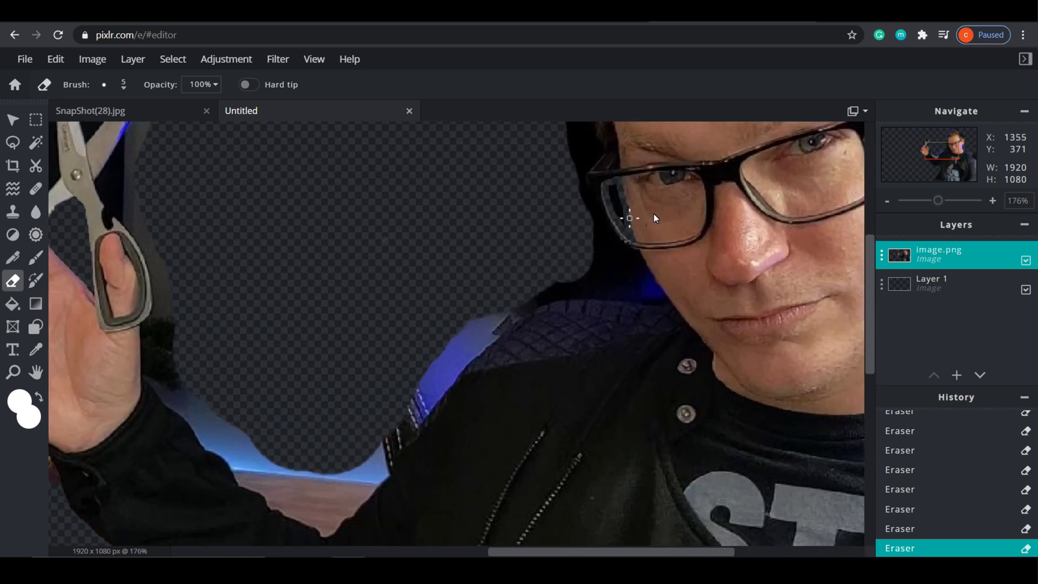
{"action": "left_click_drag", "start_coordinate": [876, 281], "coordinate": [873, 269]}
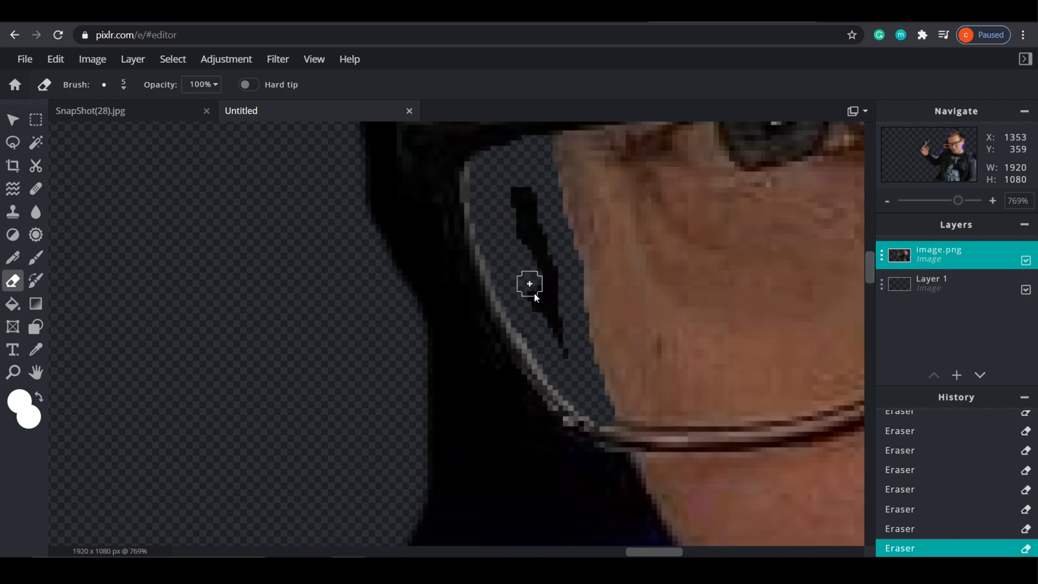
{"action": "scroll", "coordinate": [566, 354], "scroll_direction": "down", "scroll_amount": 8}
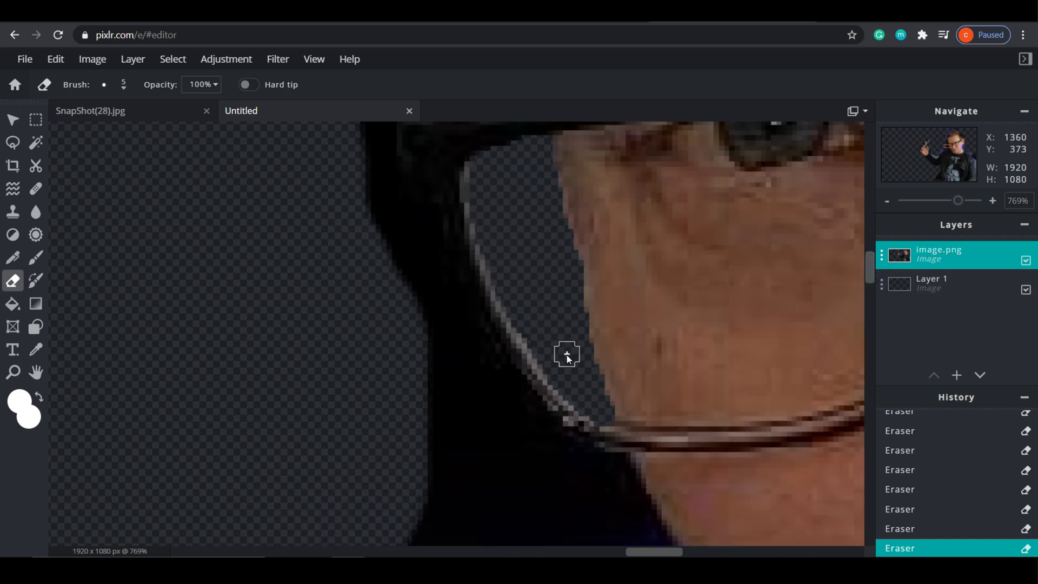
{"action": "scroll", "coordinate": [329, 377], "scroll_direction": "up", "scroll_amount": 4}
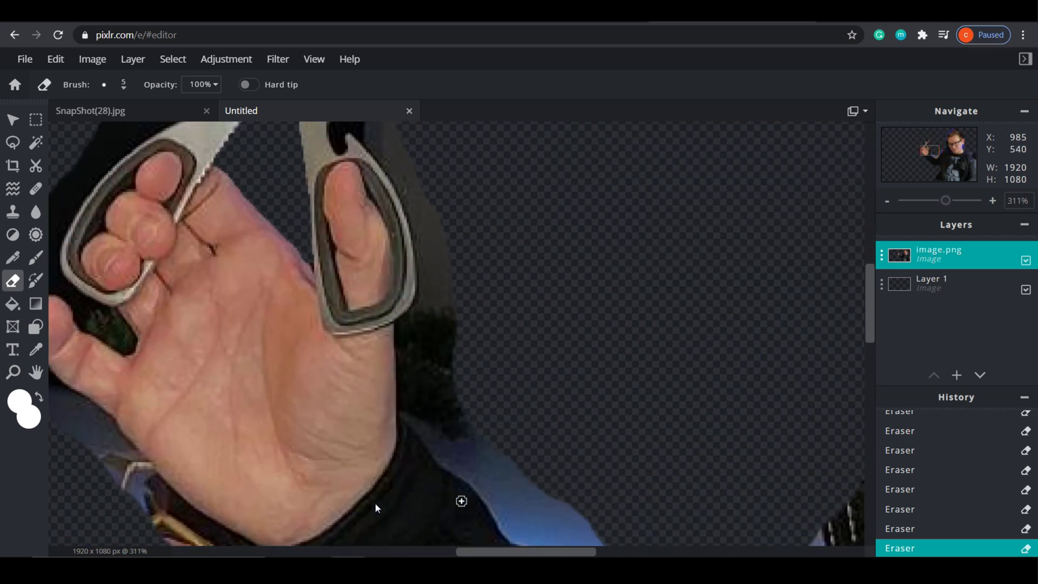
Preview an Outer glow on the whole cut-out to look for stray background remnants, without applying it
{"action": "left_click_drag", "start_coordinate": [524, 551], "coordinate": [561, 534]}
{"action": "scroll", "coordinate": [507, 403], "scroll_direction": "down", "scroll_amount": 8}
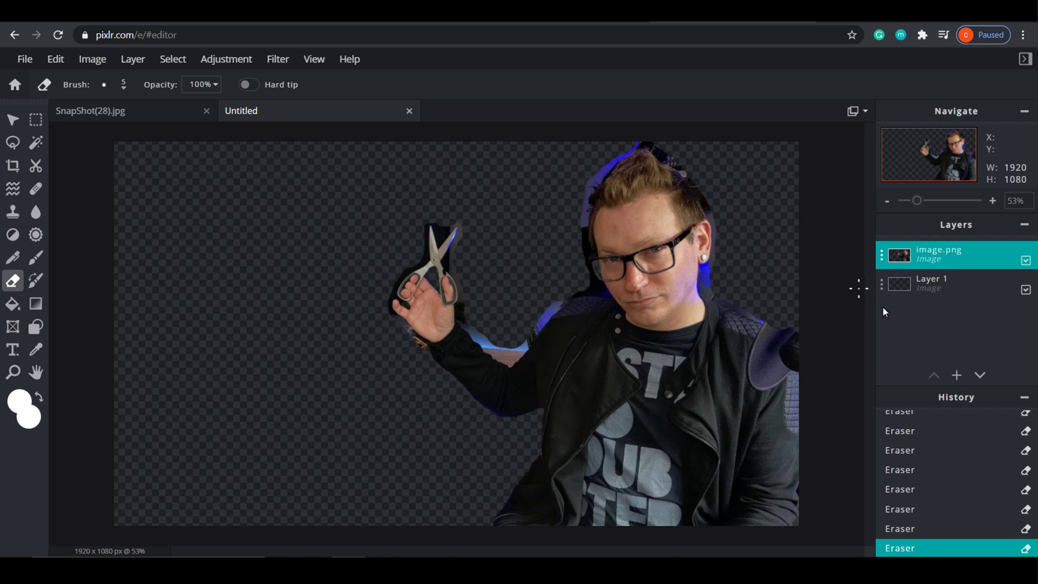
{"action": "left_click", "coordinate": [276, 59]}
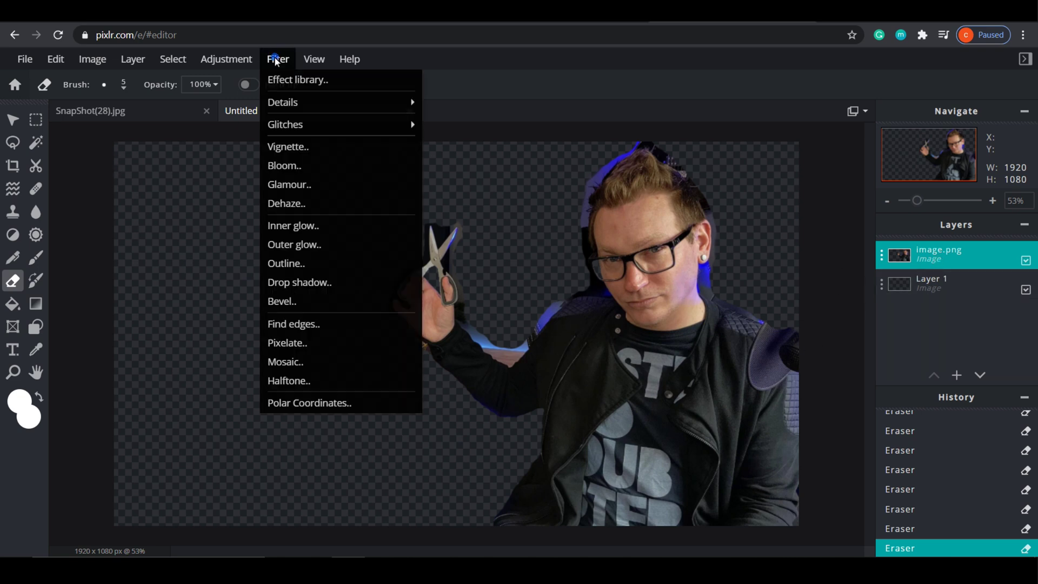
{"action": "left_click", "coordinate": [312, 244]}
{"action": "left_click_drag", "start_coordinate": [533, 193], "coordinate": [822, 243]}
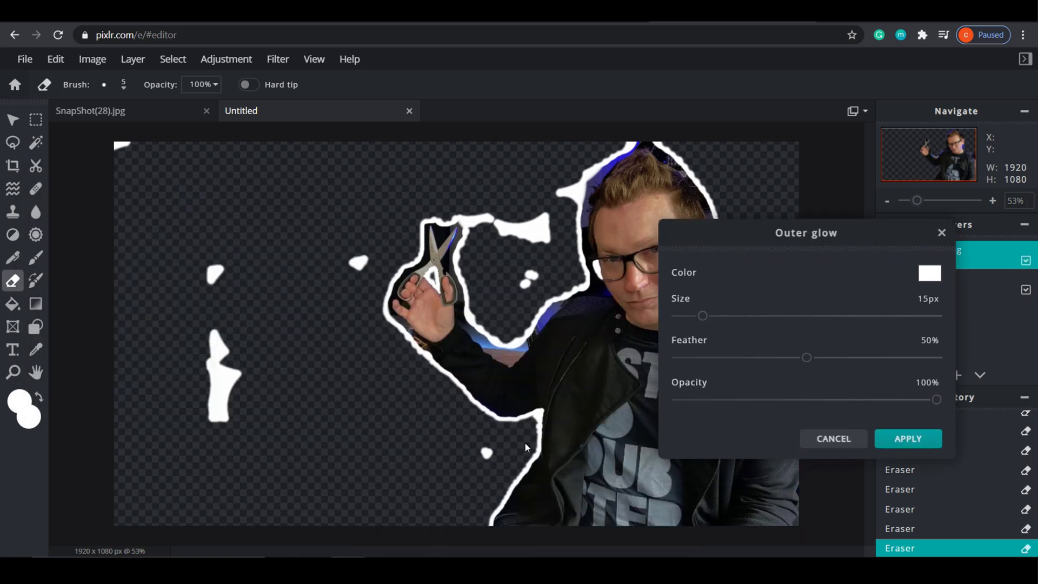
{"action": "left_click", "coordinate": [833, 438]}
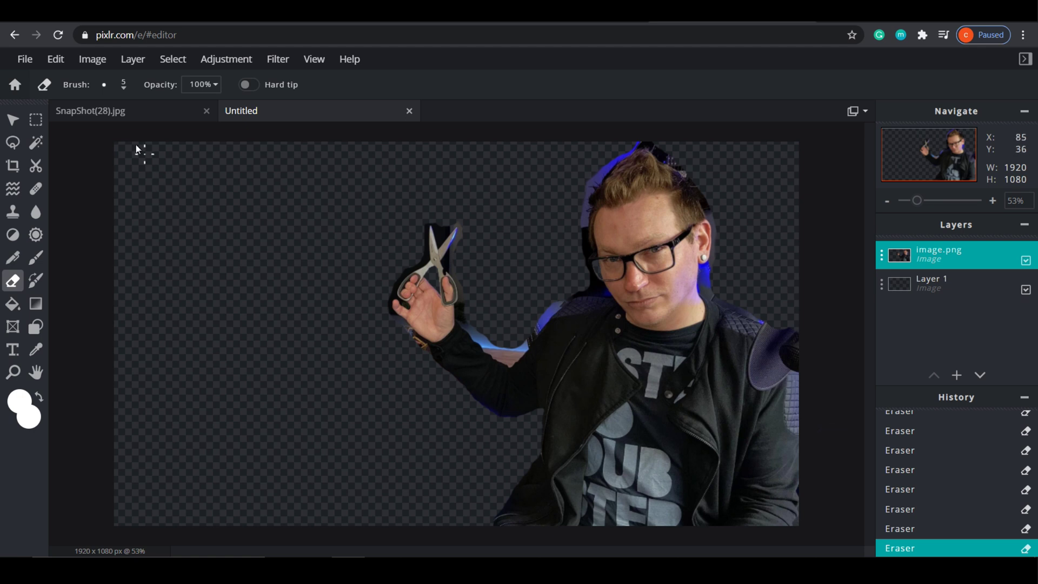
Set the Eraser brush to 50 px, recheck the Outer glow preview without applying it, and erase the stray speck below the raised forearm
{"action": "left_click", "coordinate": [104, 85]}
{"action": "left_click", "coordinate": [267, 273]}
{"action": "left_click", "coordinate": [277, 60]}
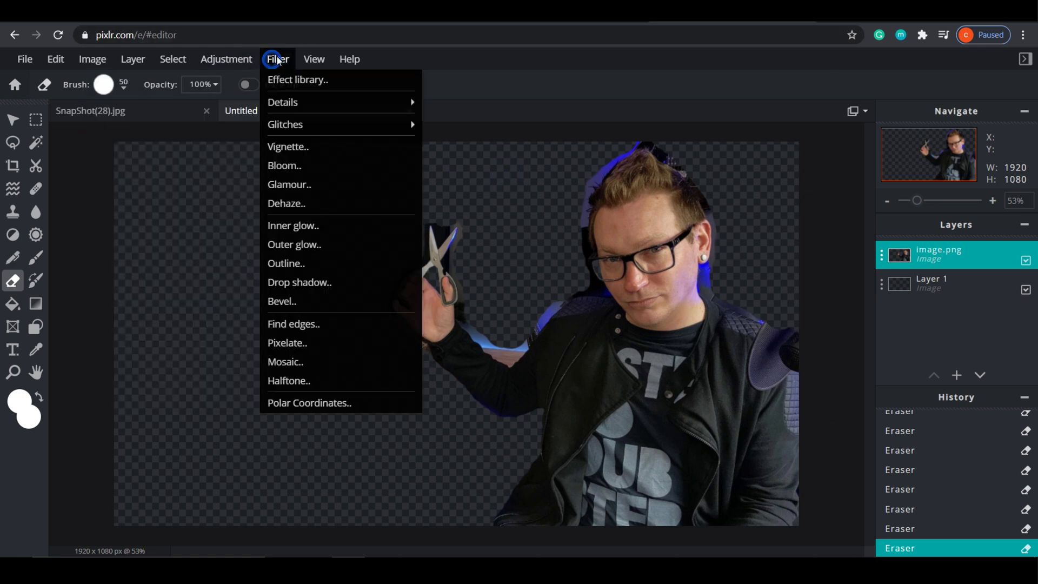
{"action": "left_click", "coordinate": [320, 241]}
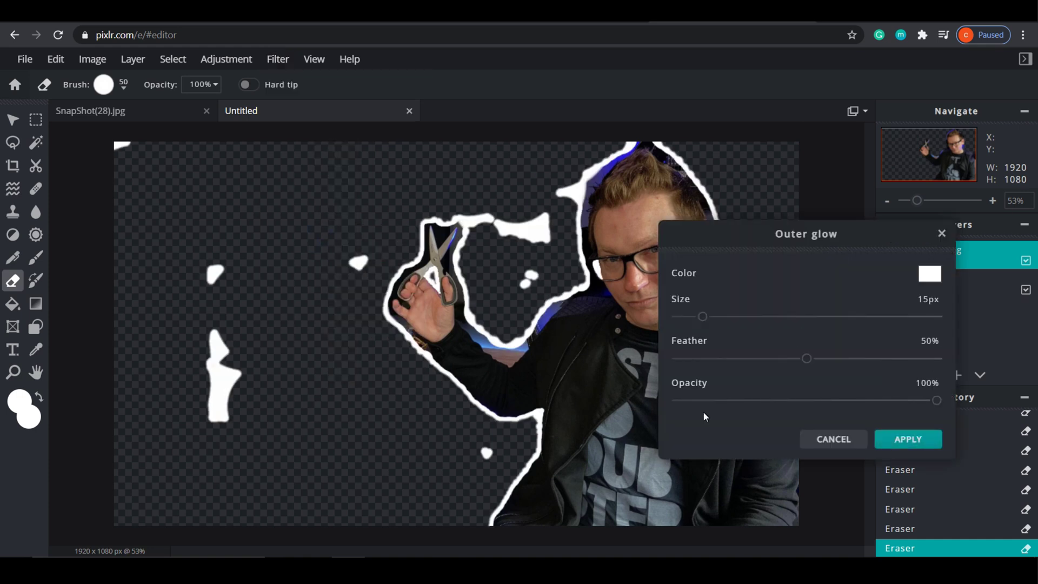
{"action": "left_click", "coordinate": [836, 440]}
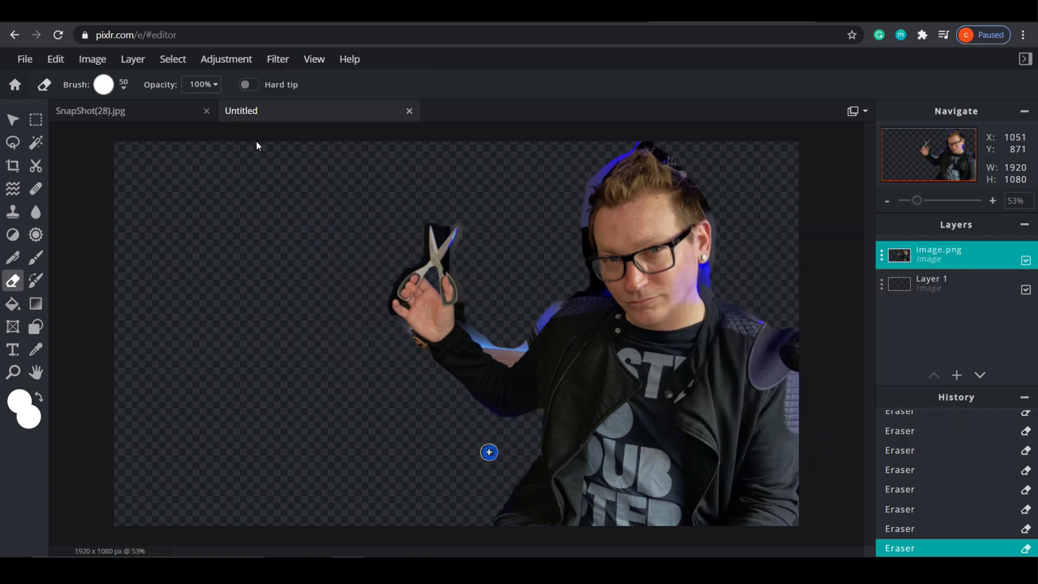
Set the Eraser brush to 100 px and erase the stray remnants in the empty area between the scissors and the head
{"action": "left_click", "coordinate": [123, 84]}
{"action": "left_click", "coordinate": [321, 275]}
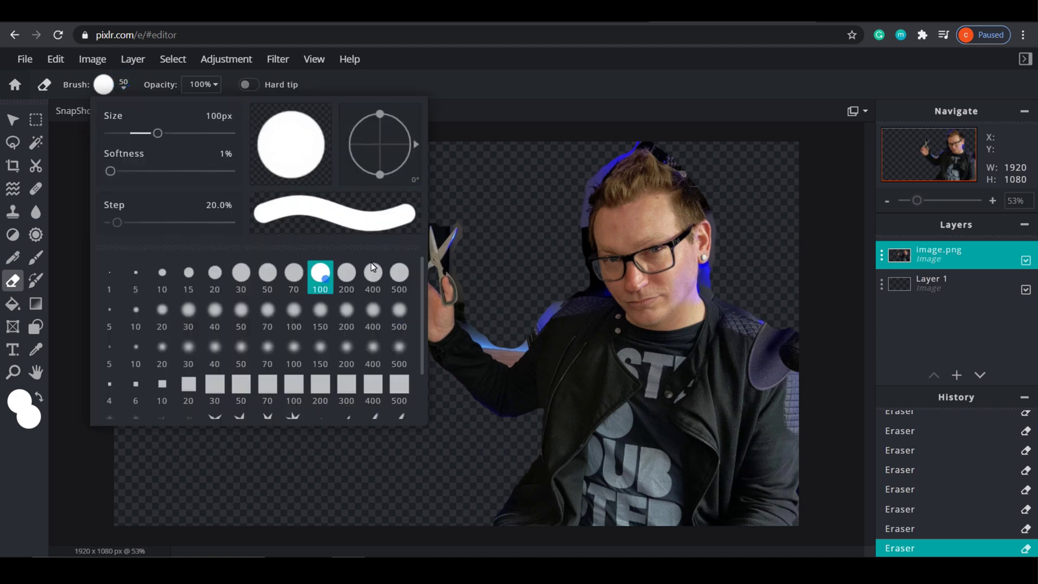
{"action": "left_click", "coordinate": [491, 258]}
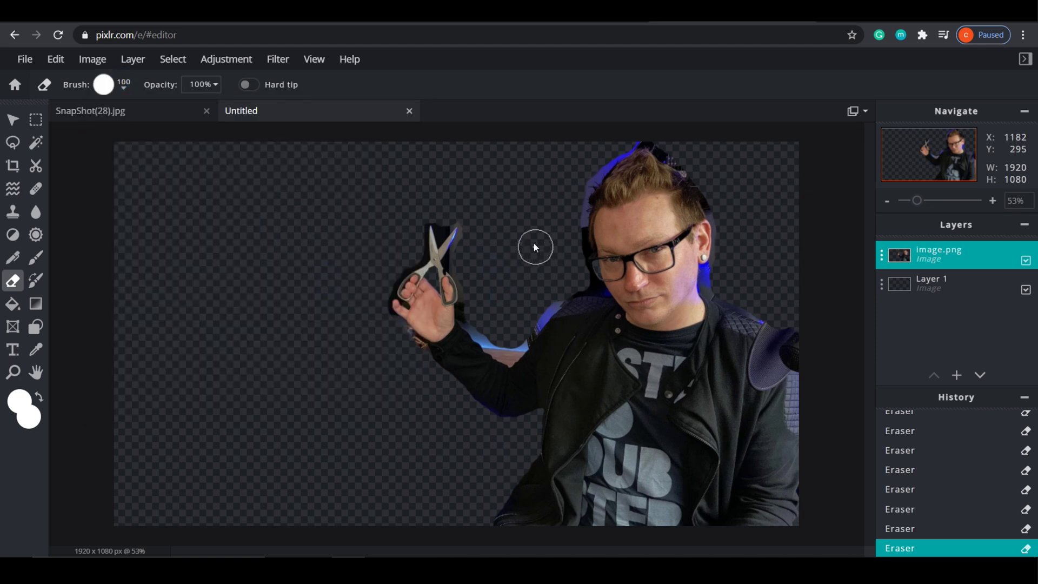
Open the Outer glow preview again to check the empty background for leftover specks, without applying it
{"action": "left_click", "coordinate": [276, 62]}
{"action": "left_click", "coordinate": [313, 245]}
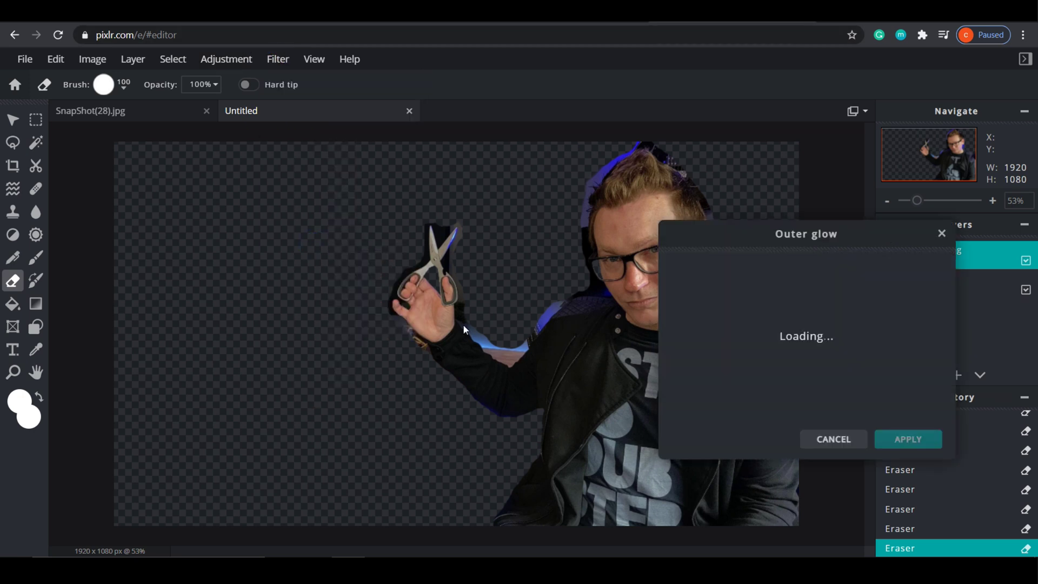
{"action": "left_click", "coordinate": [836, 442]}
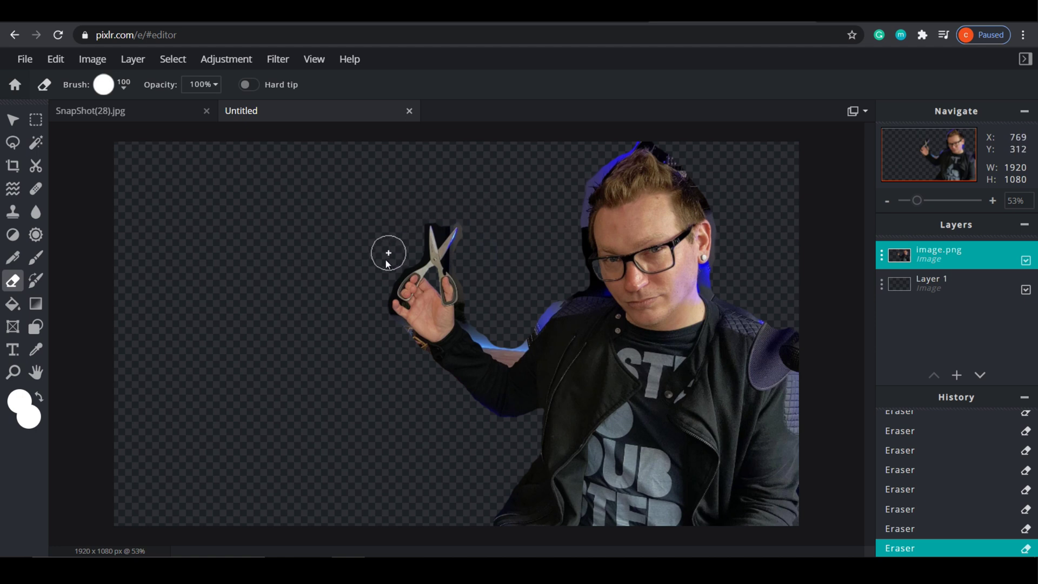
Set the Eraser brush to 500 px and erase the stray specks in the wide empty area around the scissors hand
{"action": "left_click", "coordinate": [124, 86]}
{"action": "left_click", "coordinate": [404, 290]}
{"action": "left_click", "coordinate": [498, 202]}
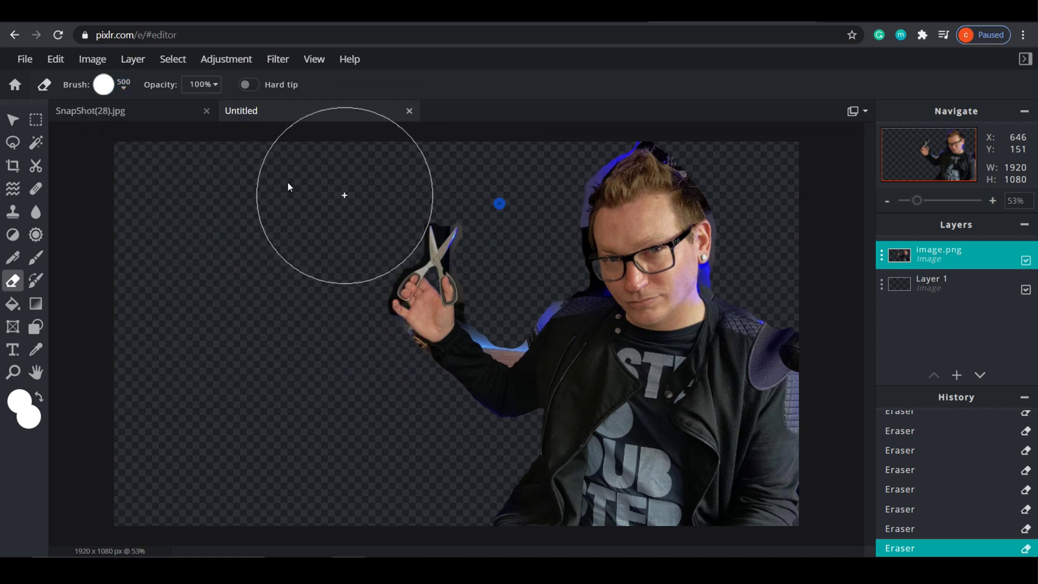
{"action": "left_click", "coordinate": [294, 216]}
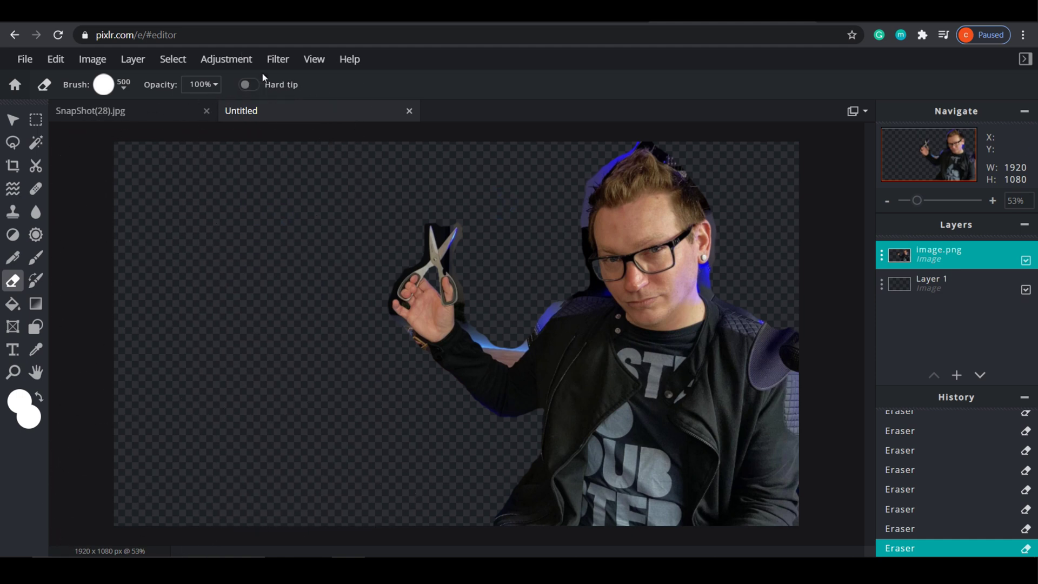
Check the cleaned background with an Outer glow preview, moving its dialog clear of the man, and discard the effect
{"action": "left_click", "coordinate": [226, 58]}
{"action": "mouse_move", "coordinate": [278, 59]}
{"action": "left_click", "coordinate": [294, 243]}
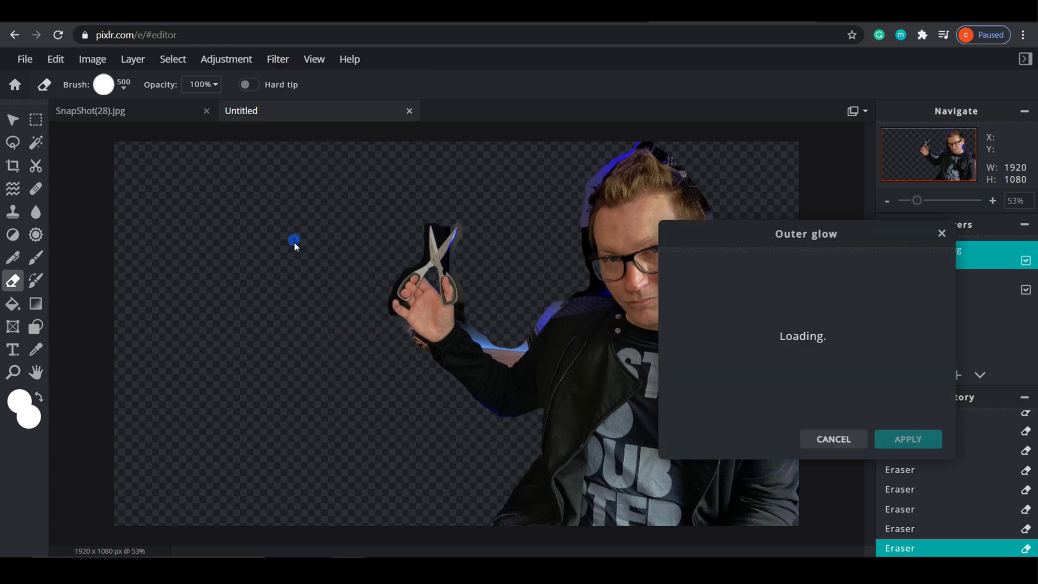
{"action": "left_click_drag", "start_coordinate": [802, 257], "coordinate": [194, 225]}
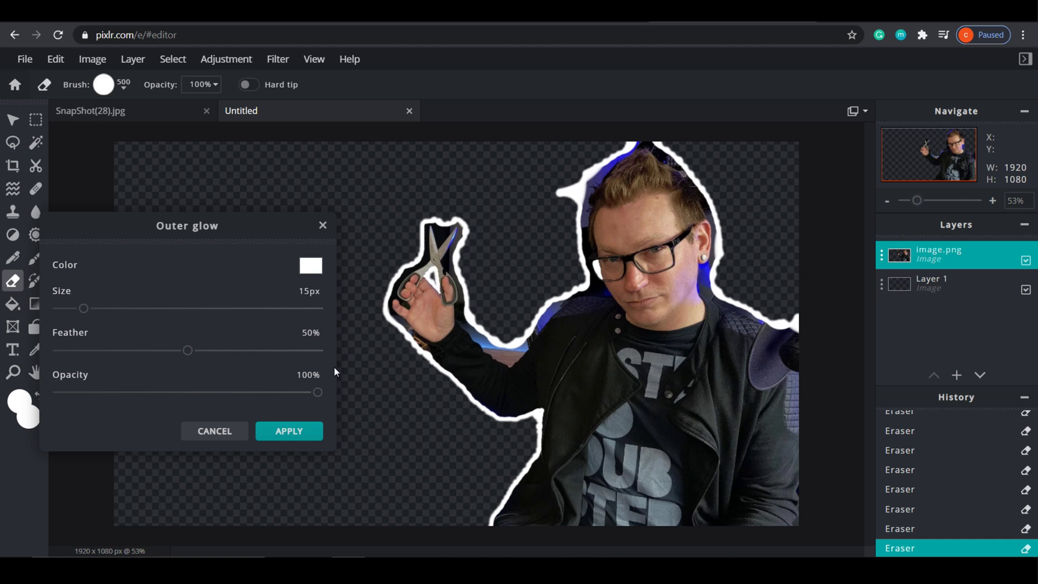
{"action": "left_click", "coordinate": [214, 431]}
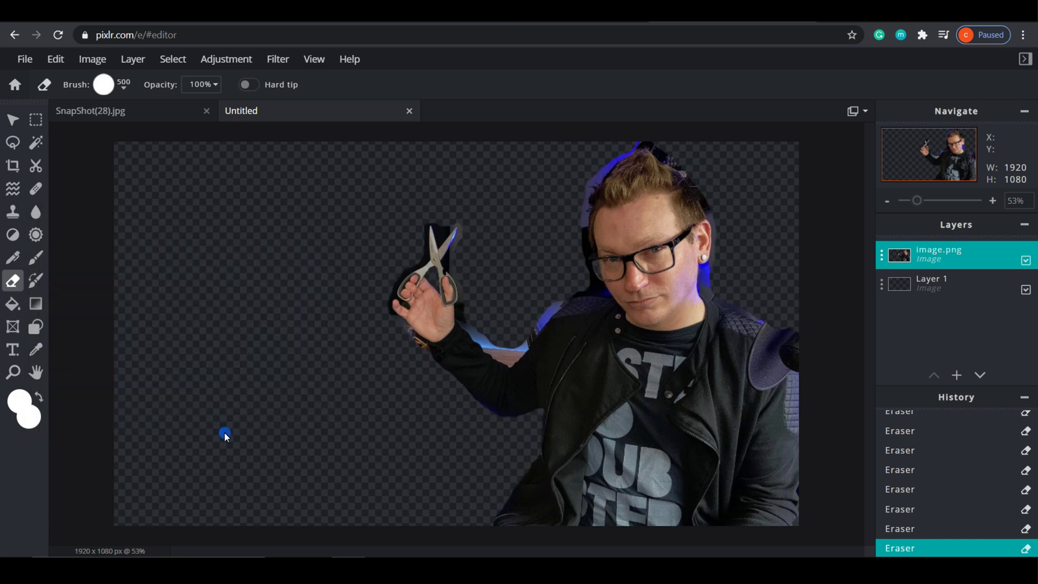
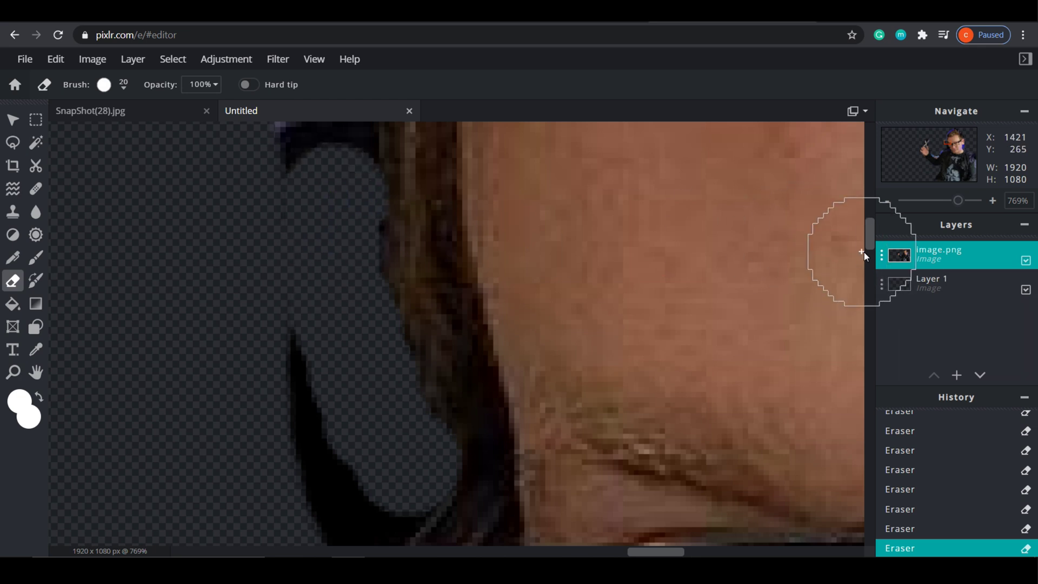
Erase the dark background remnant beside the hair at the temple with the 20 px Eraser brush
{"action": "left_click_drag", "start_coordinate": [870, 243], "coordinate": [871, 222]}
{"action": "mouse_move", "coordinate": [351, 189]}
{"action": "left_mouse_down"}
{"action": "mouse_move", "coordinate": [328, 396]}
{"action": "mouse_move", "coordinate": [297, 364]}
{"action": "mouse_move", "coordinate": [294, 202]}
{"action": "left_mouse_up"}
{"action": "left_click_drag", "start_coordinate": [872, 218], "coordinate": [870, 195]}
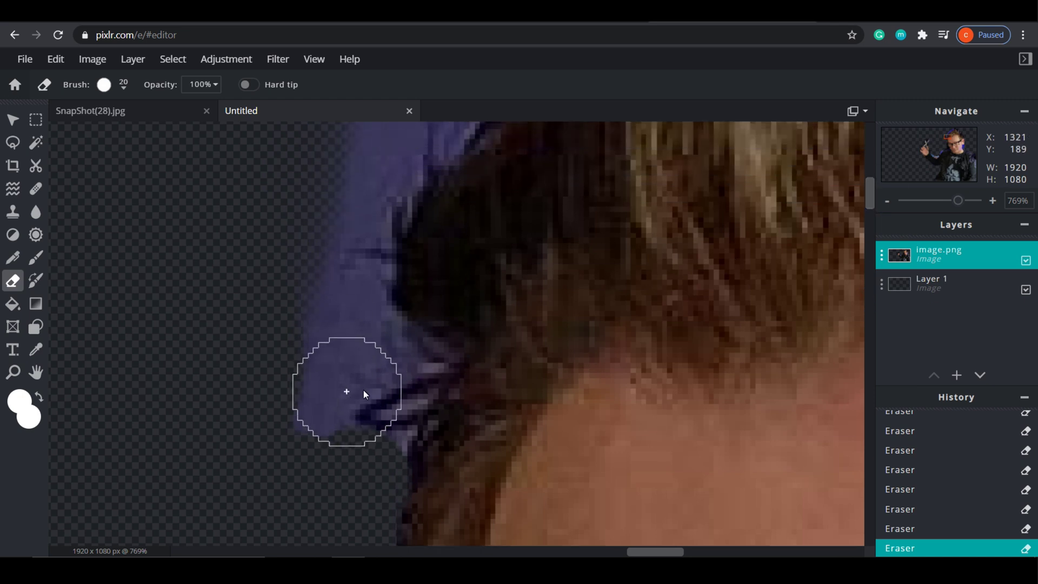
Set the Eraser brush to 15 px and erase the purple background remnant beside the hair at the temple
{"action": "left_click", "coordinate": [122, 85]}
{"action": "left_click", "coordinate": [194, 274]}
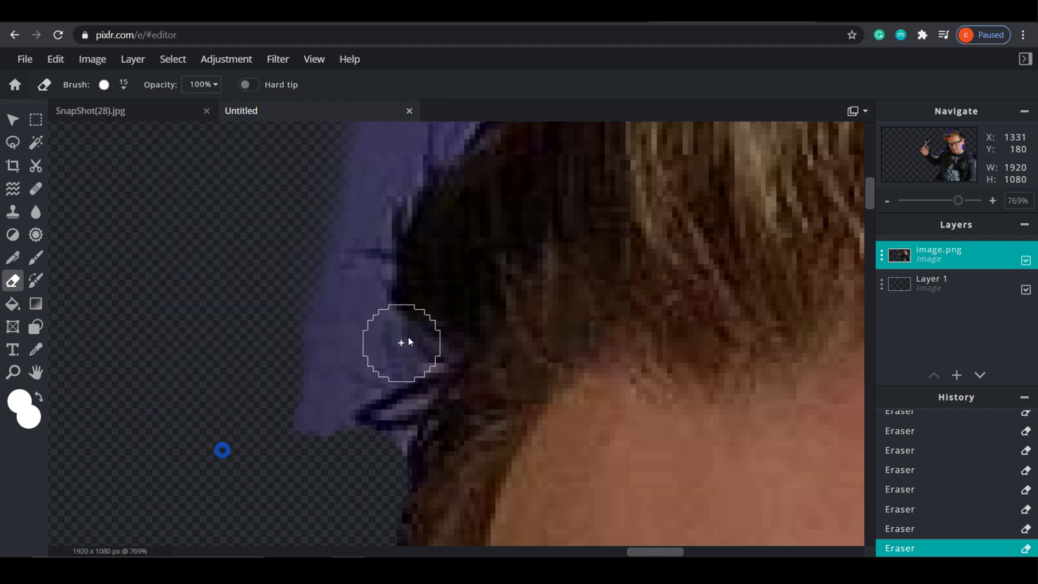
{"action": "mouse_move", "coordinate": [391, 407]}
{"action": "left_mouse_down"}
{"action": "mouse_move", "coordinate": [380, 431]}
{"action": "mouse_move", "coordinate": [385, 353]}
{"action": "mouse_move", "coordinate": [357, 385]}
{"action": "mouse_move", "coordinate": [299, 410]}
{"action": "mouse_move", "coordinate": [352, 297]}
{"action": "mouse_move", "coordinate": [339, 296]}
{"action": "left_mouse_up"}
{"action": "scroll", "coordinate": [332, 271], "scroll_direction": "down", "scroll_amount": 2}
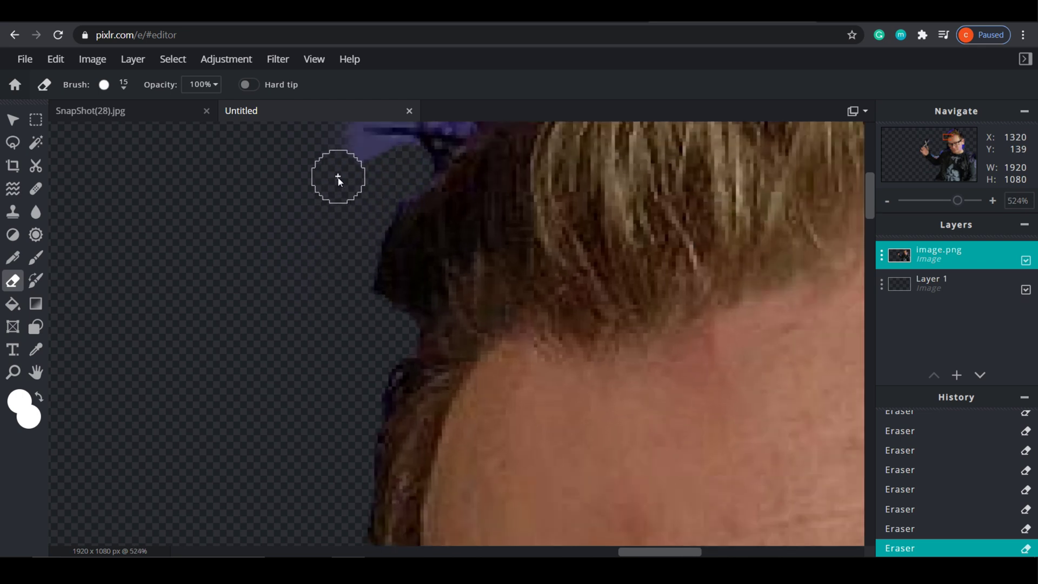
{"action": "scroll", "coordinate": [240, 300], "scroll_direction": "down", "scroll_amount": 10}
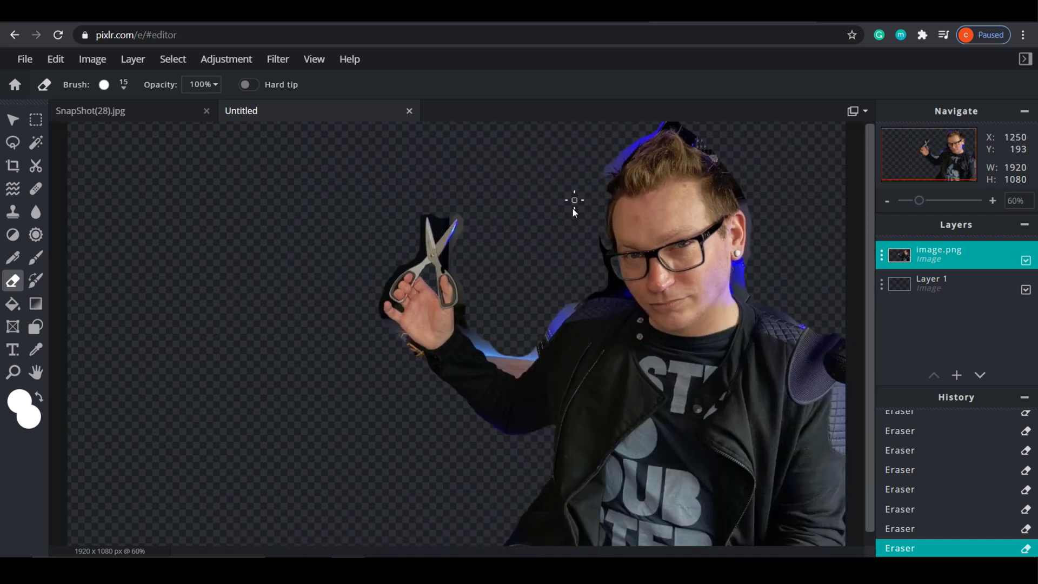
Erase the blue-violet remnant and stray dark strands along the front hairline edge above the temple
{"action": "scroll", "coordinate": [669, 170], "scroll_direction": "up", "scroll_amount": 10}
{"action": "left_click_drag", "start_coordinate": [872, 226], "coordinate": [870, 182]}
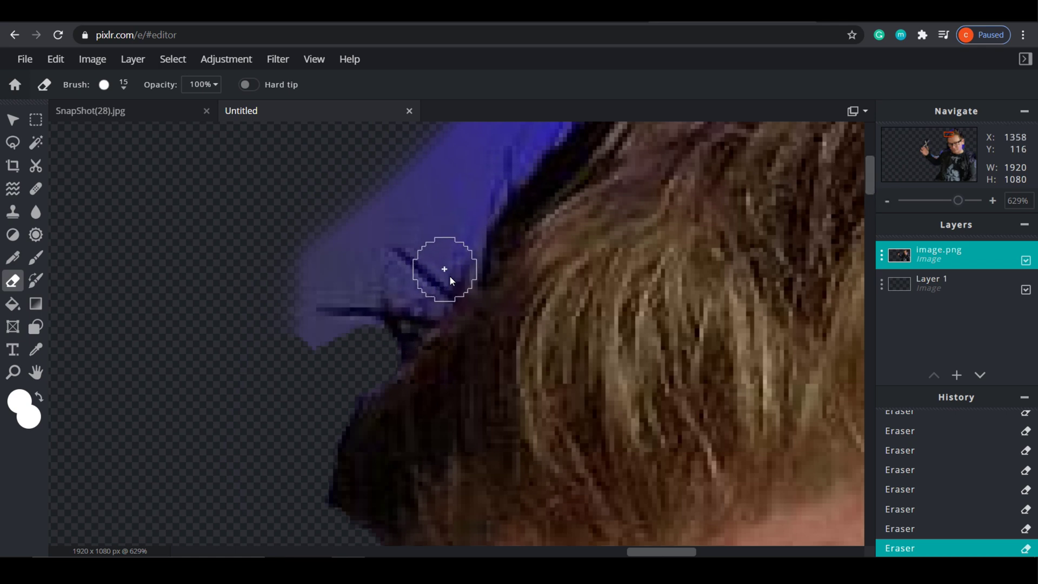
{"action": "mouse_move", "coordinate": [452, 268]}
{"action": "left_mouse_down"}
{"action": "mouse_move", "coordinate": [393, 328]}
{"action": "mouse_move", "coordinate": [340, 347]}
{"action": "mouse_move", "coordinate": [324, 235]}
{"action": "mouse_move", "coordinate": [385, 226]}
{"action": "mouse_move", "coordinate": [368, 245]}
{"action": "mouse_move", "coordinate": [424, 229]}
{"action": "mouse_move", "coordinate": [485, 186]}
{"action": "mouse_move", "coordinate": [459, 218]}
{"action": "mouse_move", "coordinate": [454, 248]}
{"action": "mouse_move", "coordinate": [427, 182]}
{"action": "mouse_move", "coordinate": [386, 212]}
{"action": "left_mouse_up"}
{"action": "left_click_drag", "start_coordinate": [872, 182], "coordinate": [871, 166]}
{"action": "mouse_move", "coordinate": [585, 195]}
{"action": "left_mouse_down"}
{"action": "mouse_move", "coordinate": [488, 310]}
{"action": "mouse_move", "coordinate": [549, 170]}
{"action": "mouse_move", "coordinate": [459, 280]}
{"action": "mouse_move", "coordinate": [465, 227]}
{"action": "left_mouse_up"}
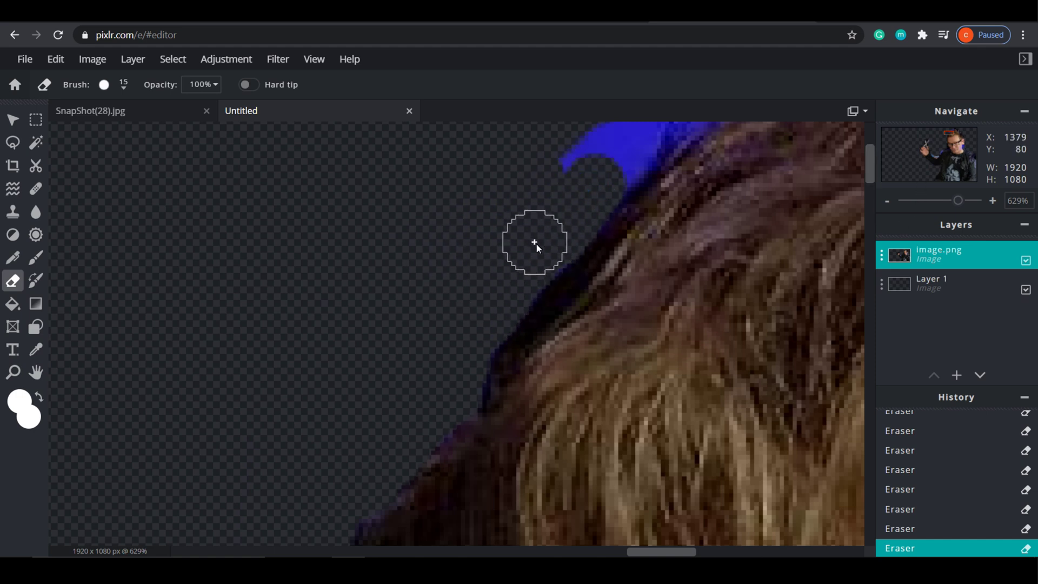
{"action": "left_click", "coordinate": [522, 275]}
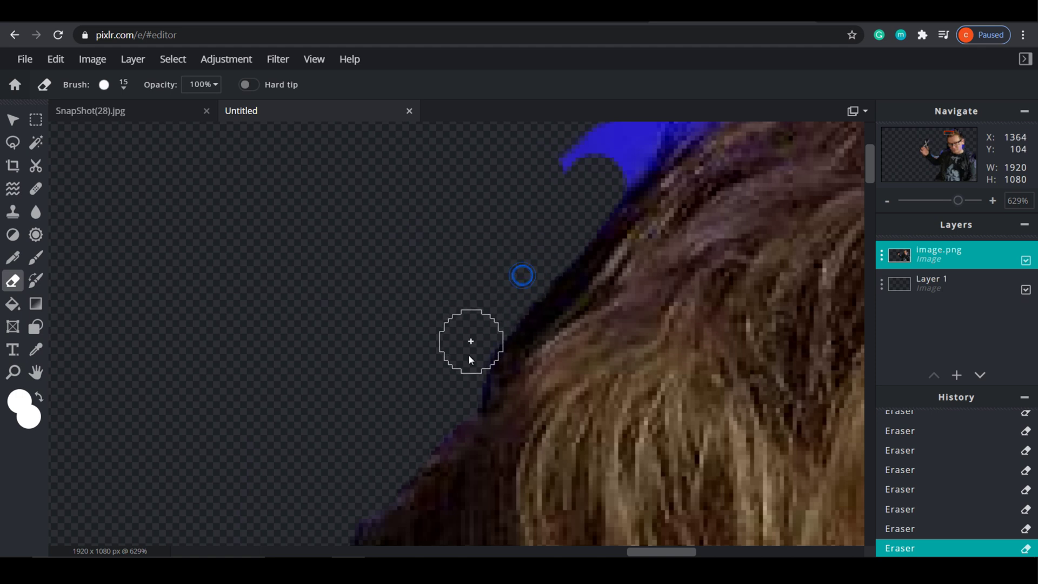
{"action": "left_click", "coordinate": [459, 375]}
Erase the bright blue band along the sloping hair edge up toward the crown
{"action": "left_click_drag", "start_coordinate": [870, 160], "coordinate": [871, 152]}
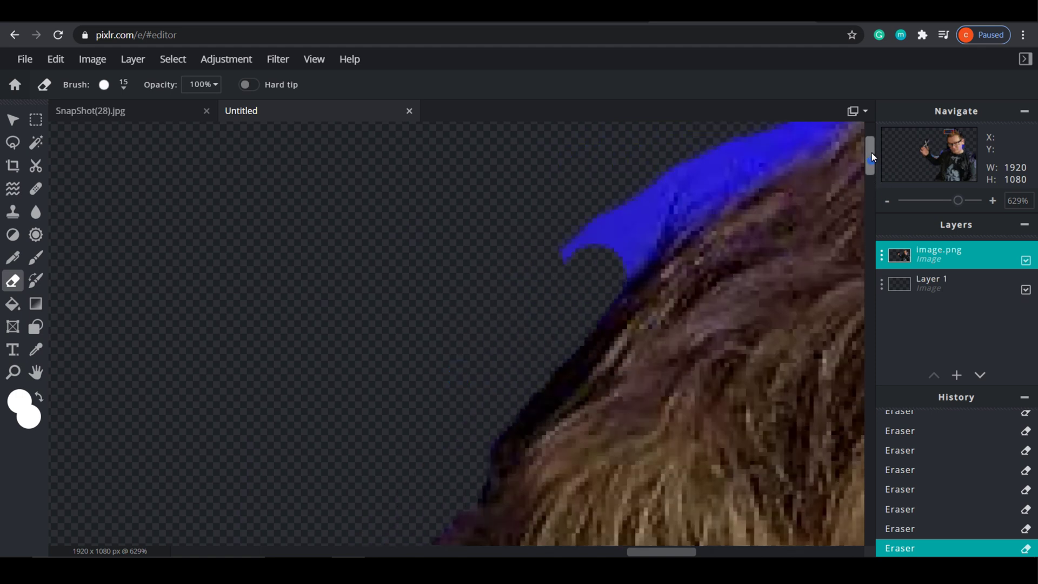
{"action": "left_click_drag", "start_coordinate": [665, 552], "coordinate": [685, 554]}
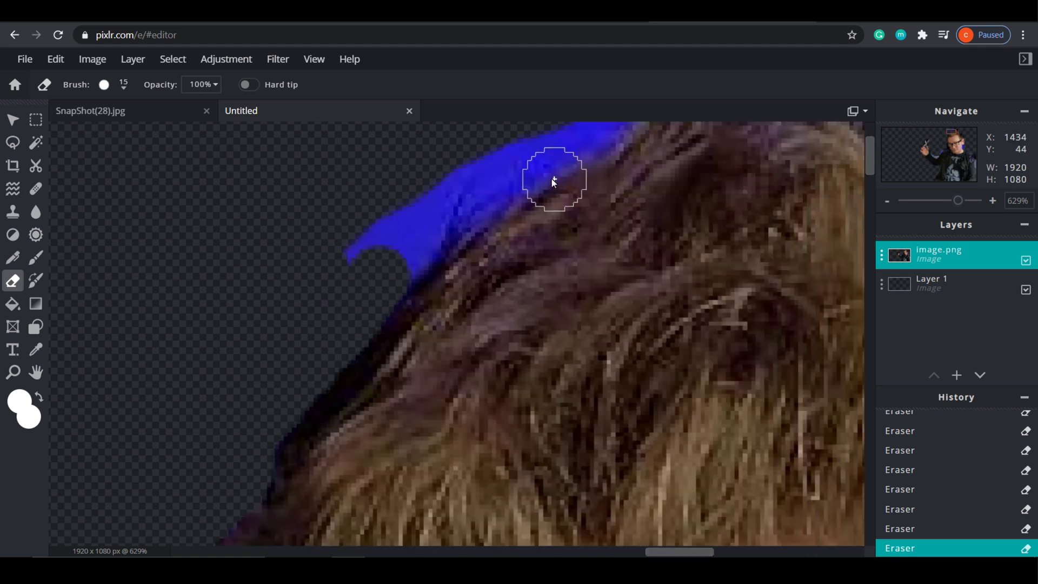
{"action": "mouse_move", "coordinate": [535, 162]}
{"action": "left_mouse_down"}
{"action": "mouse_move", "coordinate": [415, 242]}
{"action": "mouse_move", "coordinate": [357, 265]}
{"action": "mouse_move", "coordinate": [409, 208]}
{"action": "left_mouse_up"}
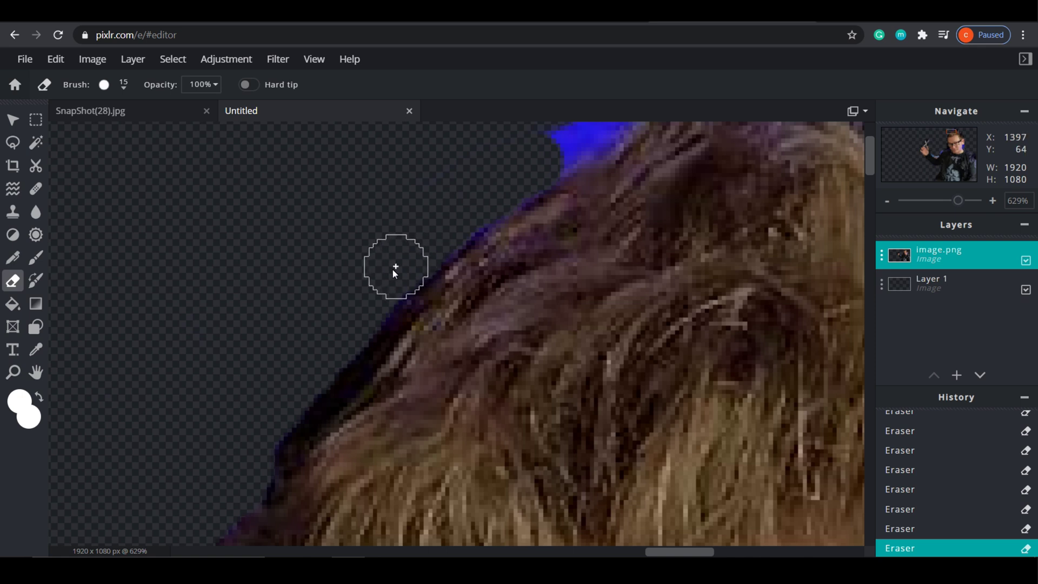
{"action": "left_click_drag", "start_coordinate": [874, 156], "coordinate": [875, 146]}
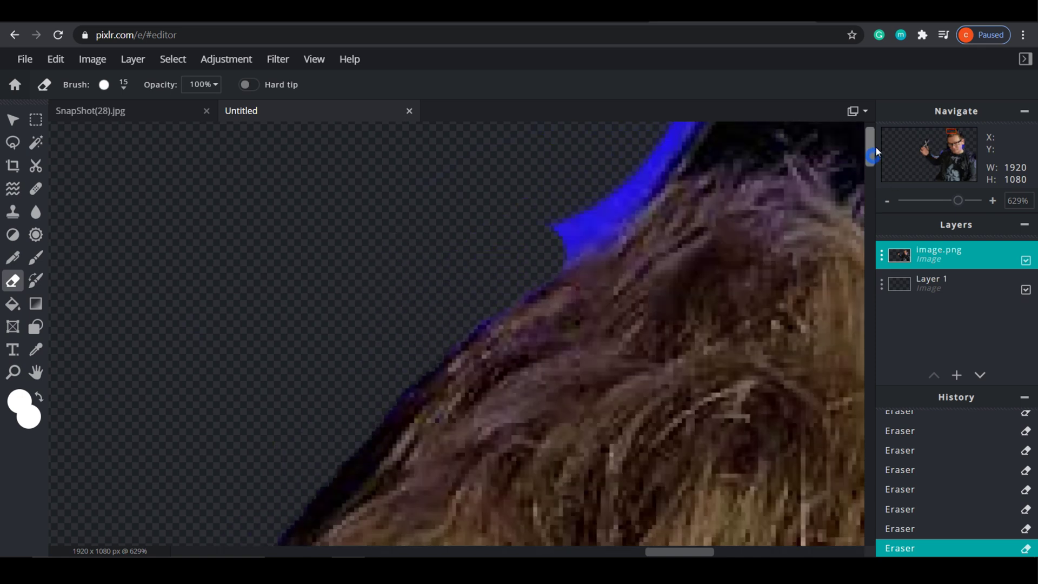
{"action": "mouse_move", "coordinate": [649, 157]}
{"action": "left_mouse_down"}
{"action": "mouse_move", "coordinate": [604, 217]}
{"action": "mouse_move", "coordinate": [546, 251]}
{"action": "mouse_move", "coordinate": [579, 234]}
{"action": "left_mouse_up"}
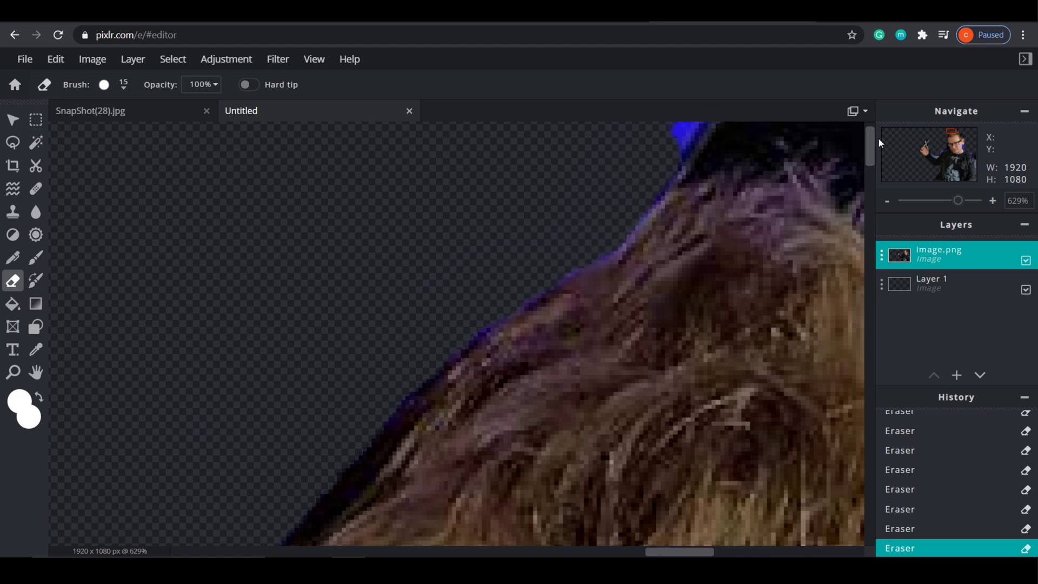
Erase the background remnants over the top of the head and the dark patch on the far side of the hair peak
{"action": "left_click_drag", "start_coordinate": [877, 140], "coordinate": [875, 123]}
{"action": "left_click_drag", "start_coordinate": [679, 551], "coordinate": [698, 552]}
{"action": "mouse_move", "coordinate": [654, 215]}
{"action": "left_mouse_down"}
{"action": "mouse_move", "coordinate": [590, 164]}
{"action": "mouse_move", "coordinate": [568, 159]}
{"action": "mouse_move", "coordinate": [536, 176]}
{"action": "mouse_move", "coordinate": [454, 187]}
{"action": "mouse_move", "coordinate": [390, 233]}
{"action": "mouse_move", "coordinate": [470, 145]}
{"action": "mouse_move", "coordinate": [666, 134]}
{"action": "mouse_move", "coordinate": [409, 224]}
{"action": "left_mouse_up"}
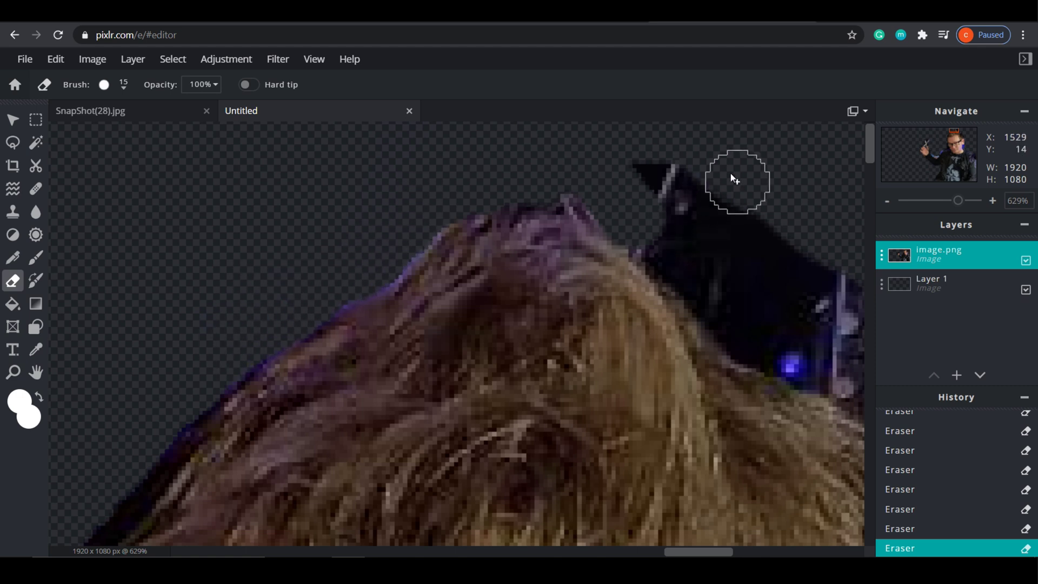
{"action": "mouse_move", "coordinate": [637, 171]}
{"action": "left_mouse_down"}
{"action": "mouse_move", "coordinate": [664, 249]}
{"action": "mouse_move", "coordinate": [773, 344]}
{"action": "mouse_move", "coordinate": [720, 254]}
{"action": "mouse_move", "coordinate": [757, 281]}
{"action": "mouse_move", "coordinate": [792, 241]}
{"action": "left_mouse_up"}
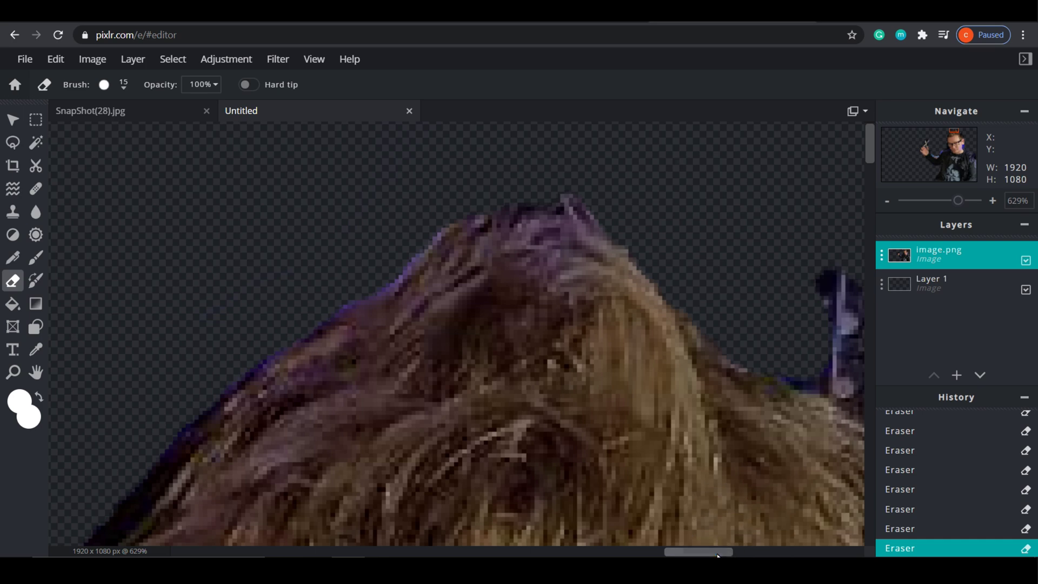
{"action": "scroll", "coordinate": [425, 374], "scroll_direction": "down", "scroll_amount": 2}
{"action": "scroll", "coordinate": [527, 349], "scroll_direction": "down", "scroll_amount": 8}
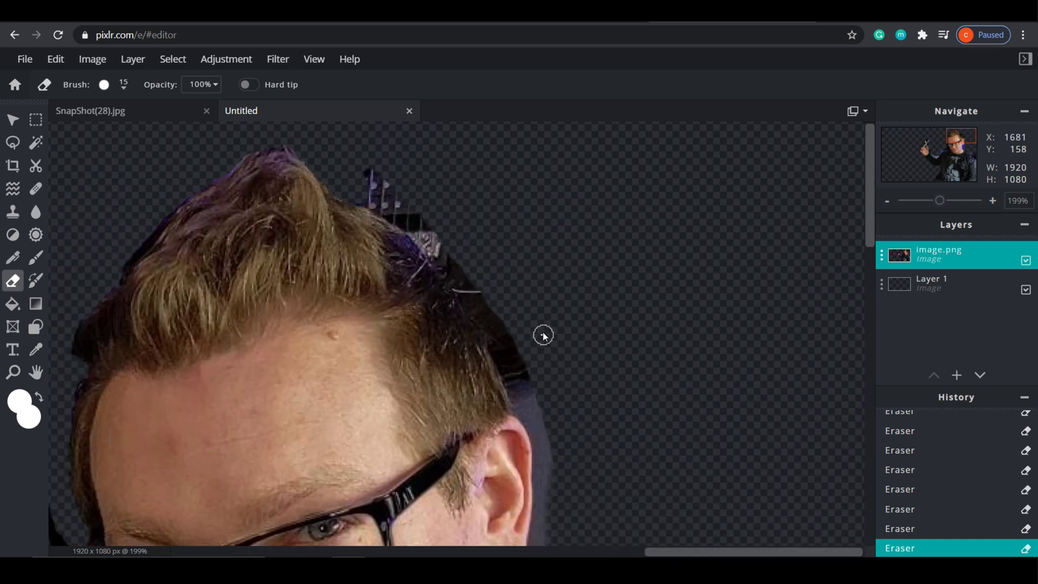
{"action": "scroll", "coordinate": [825, 459], "scroll_direction": "up", "scroll_amount": 2}
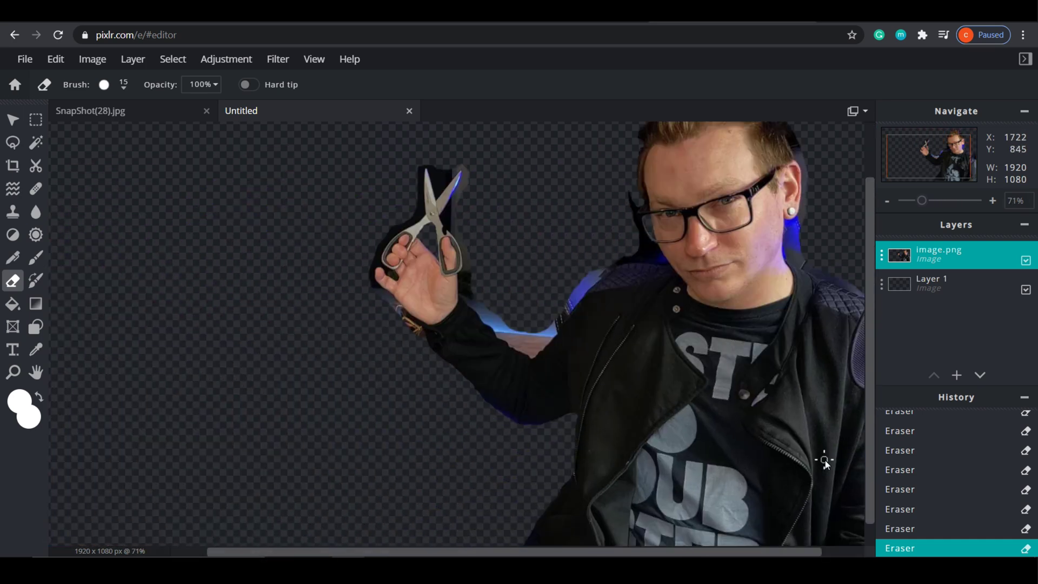
{"action": "left_click_drag", "start_coordinate": [780, 552], "coordinate": [828, 552]}
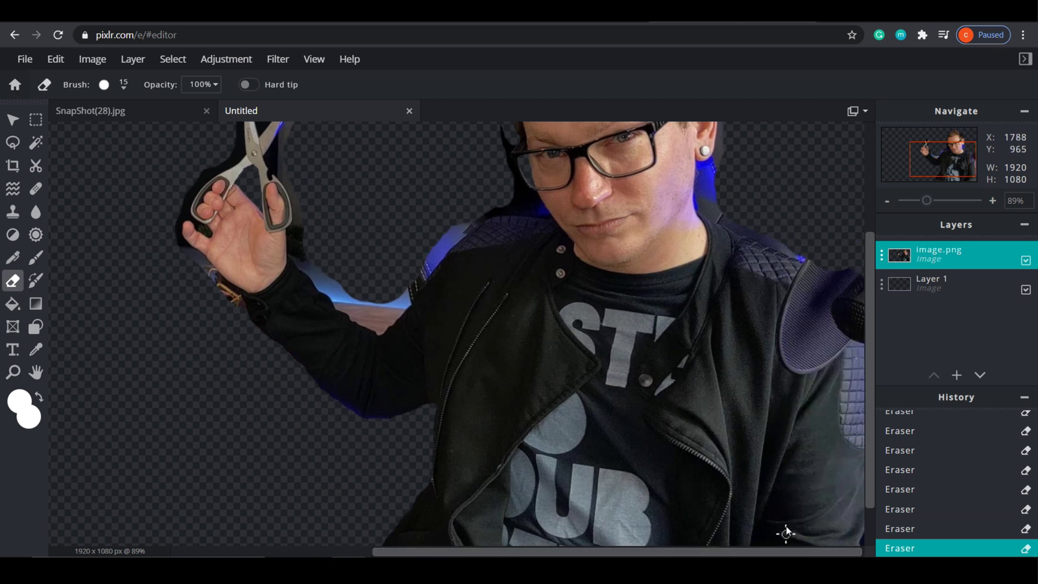
{"action": "left_click_drag", "start_coordinate": [870, 489], "coordinate": [875, 541]}
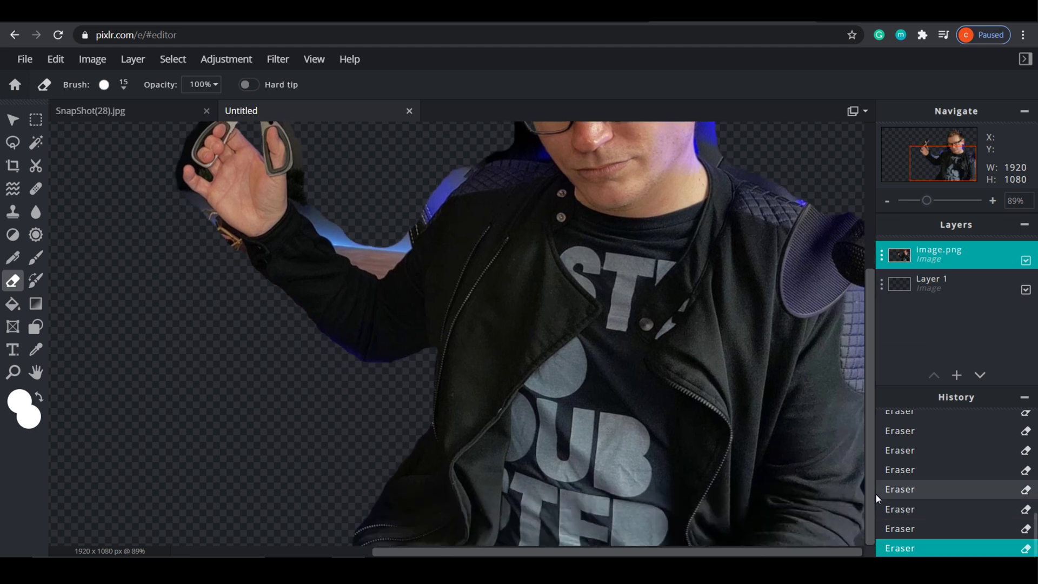
{"action": "left_click_drag", "start_coordinate": [872, 485], "coordinate": [891, 418]}
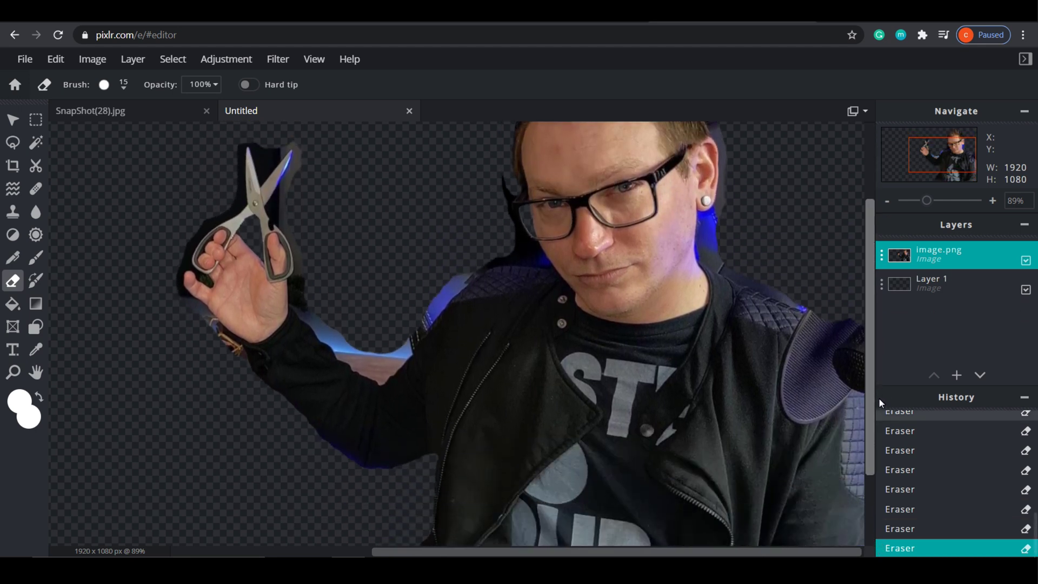
{"action": "left_click_drag", "start_coordinate": [791, 288], "coordinate": [790, 541]}
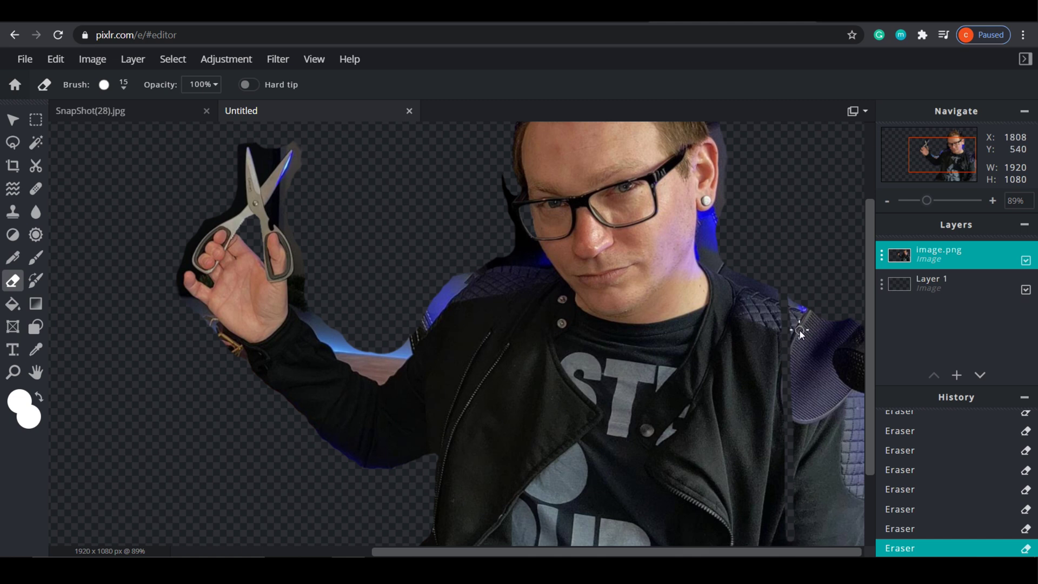
{"action": "key", "text": "ctrl+z"}
{"action": "left_click_drag", "start_coordinate": [874, 277], "coordinate": [868, 235]}
{"action": "scroll", "coordinate": [761, 277], "scroll_direction": "down", "scroll_amount": 1}
{"action": "scroll", "coordinate": [761, 277], "scroll_direction": "down", "scroll_amount": 1}
{"action": "scroll", "coordinate": [764, 285], "scroll_direction": "down", "scroll_amount": 1}
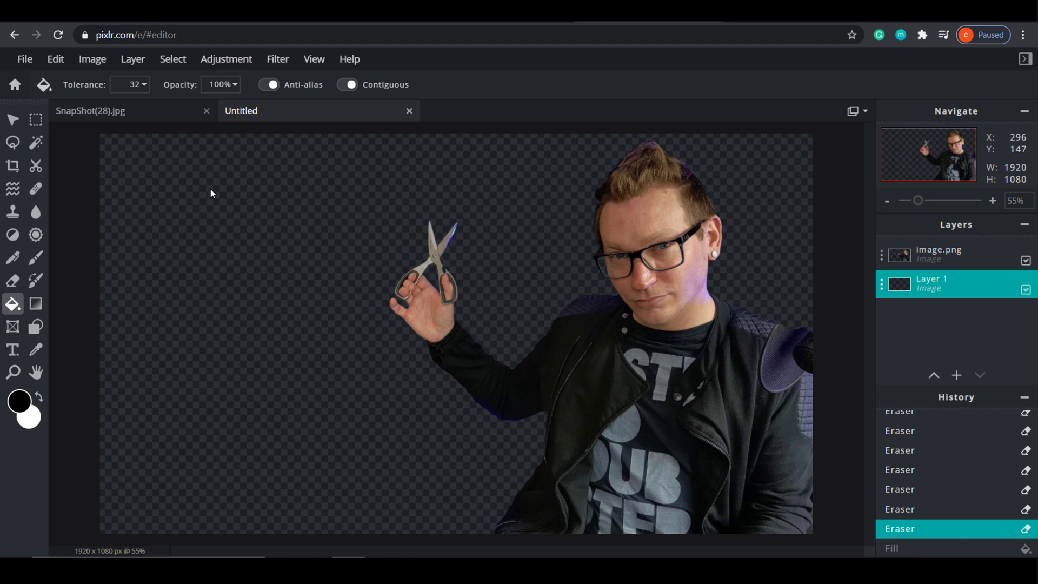
Open the image's save settings, compare the JPG preview, and choose PNG as the file type
{"action": "left_click", "coordinate": [27, 60]}
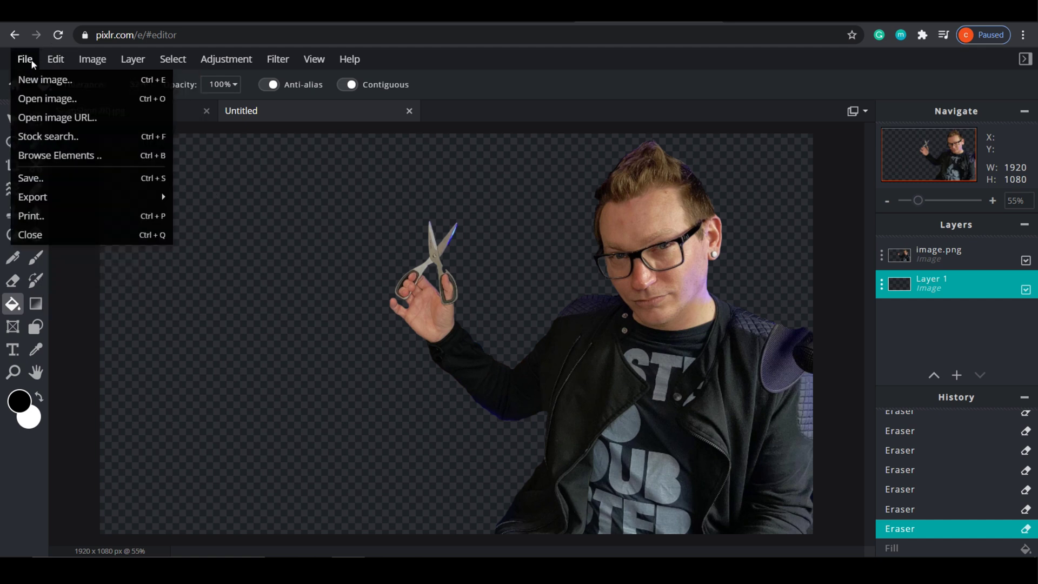
{"action": "left_click", "coordinate": [52, 179]}
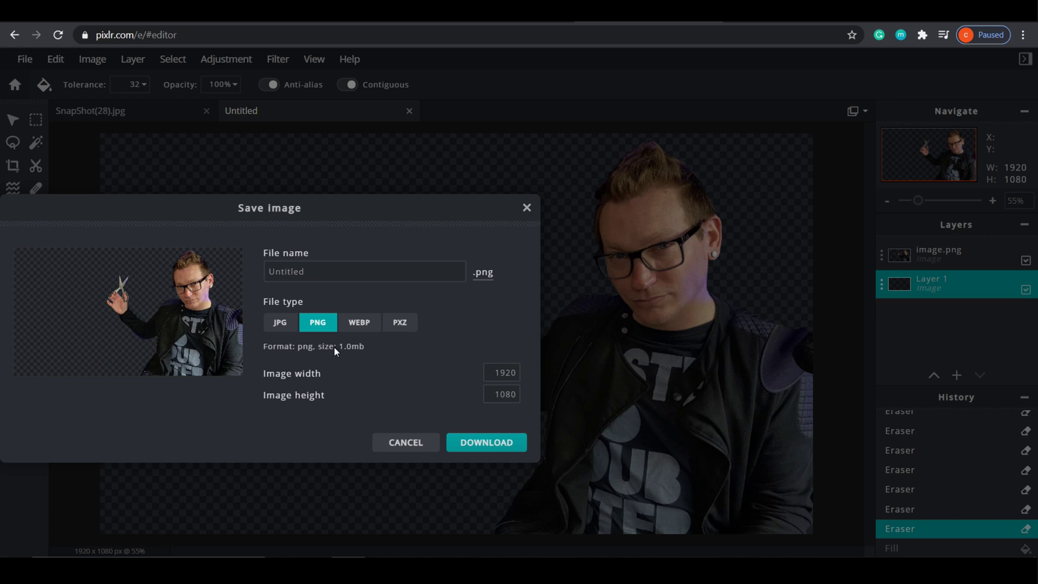
{"action": "left_click", "coordinate": [281, 323]}
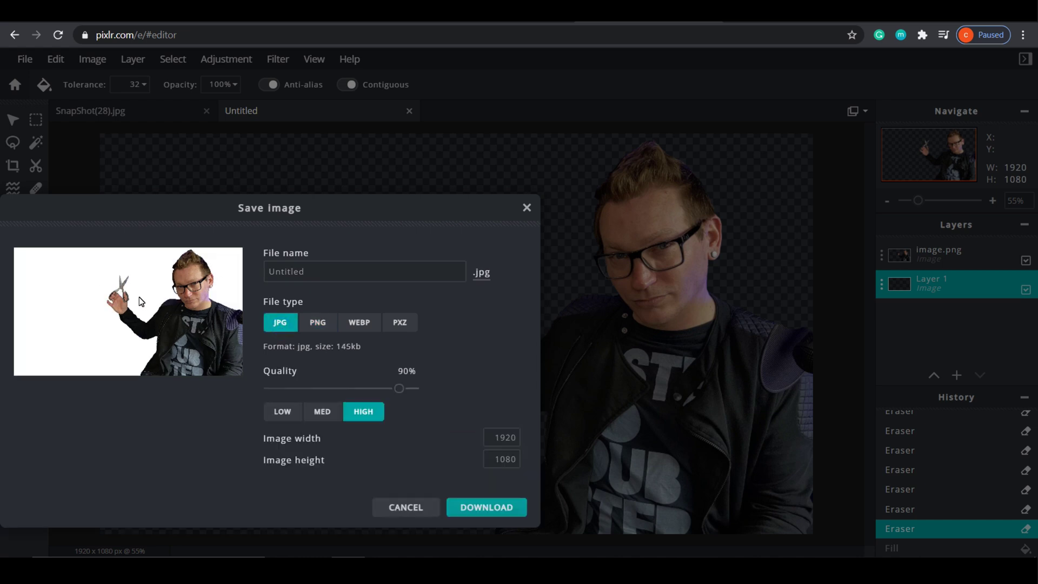
{"action": "left_click", "coordinate": [321, 322]}
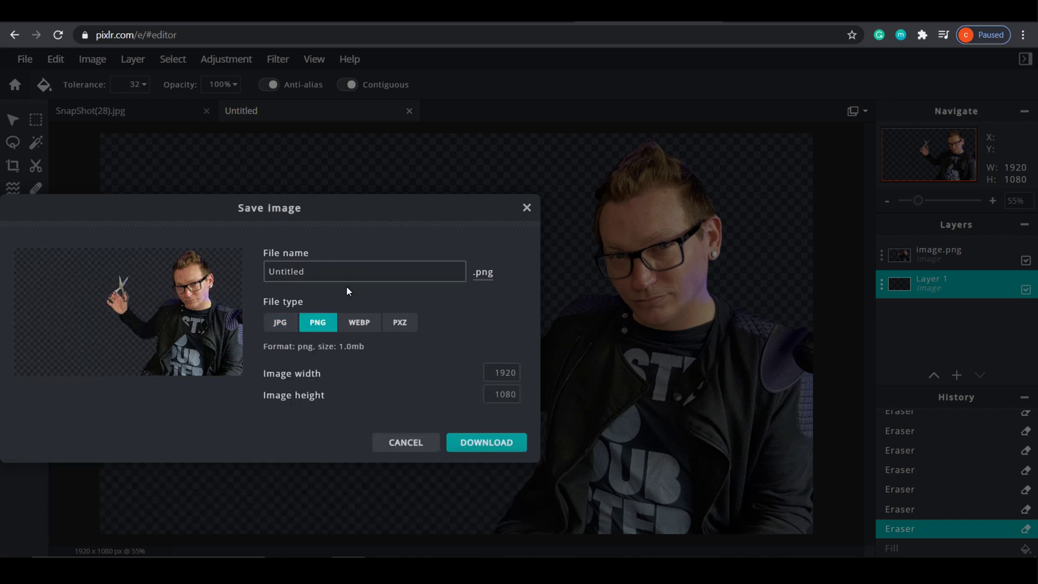
Replace the PNG's file name with Super Awesome
{"action": "key", "text": "BackSpace"}
{"action": "key", "text": "BackSpace"}
{"action": "key", "text": "BackSpace"}
{"action": "key", "text": "BackSpace"}
{"action": "key", "text": "BackSpace"}
{"action": "key", "text": "BackSpace"}
{"action": "key", "text": "BackSpace"}
{"action": "key", "text": "BackSpace"}
{"action": "type", "text": "Super Awesome"}
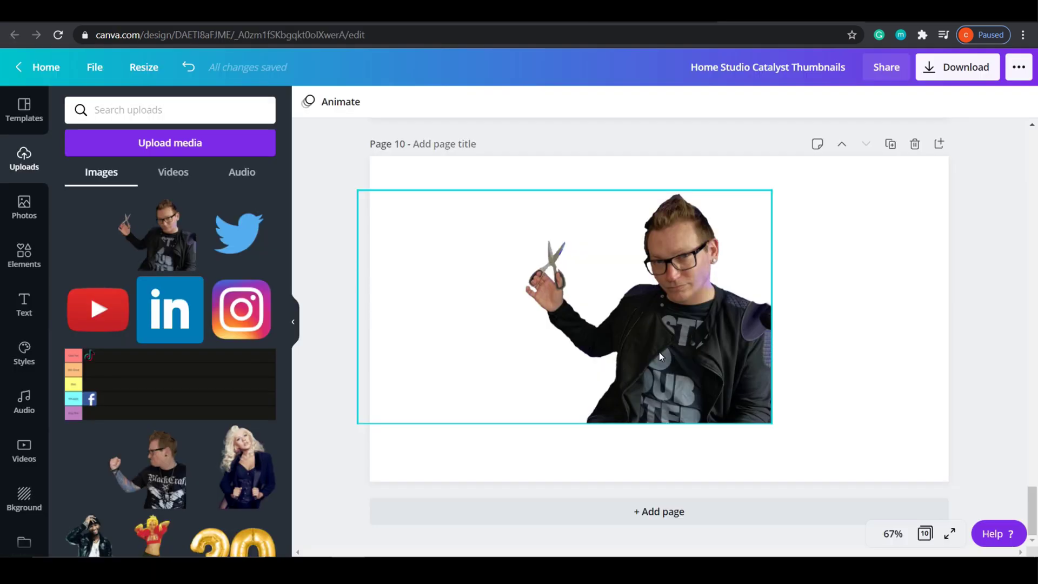
In Canva, enlarge the scissors cutout on page 10 and align it to fill the page
{"action": "left_click", "coordinate": [675, 311]}
{"action": "left_click_drag", "start_coordinate": [775, 189], "coordinate": [841, 155]}
{"action": "left_click_drag", "start_coordinate": [678, 289], "coordinate": [788, 348]}
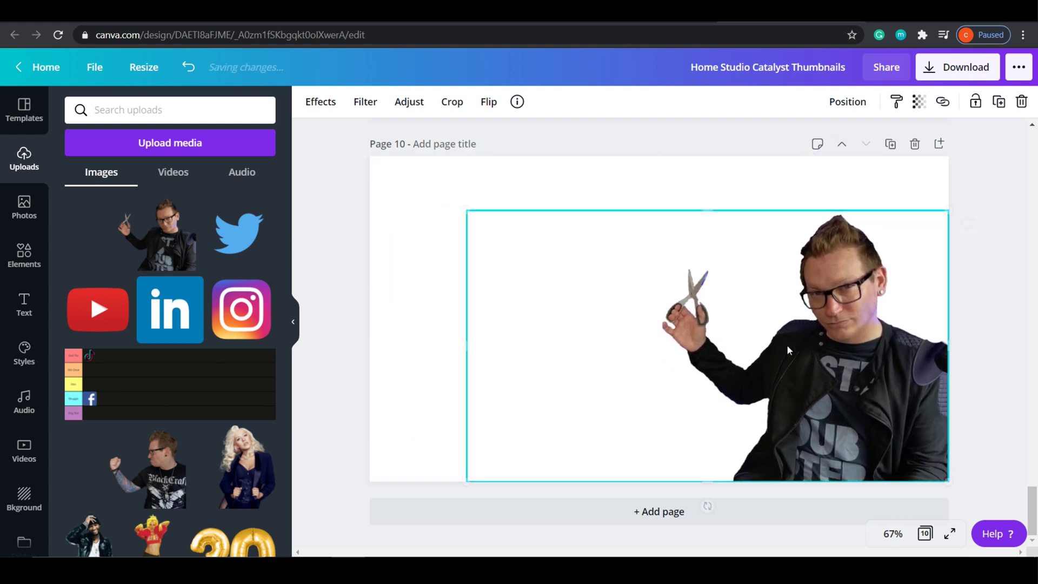
{"action": "left_click_drag", "start_coordinate": [466, 212], "coordinate": [359, 169]}
{"action": "left_click", "coordinate": [993, 287]}
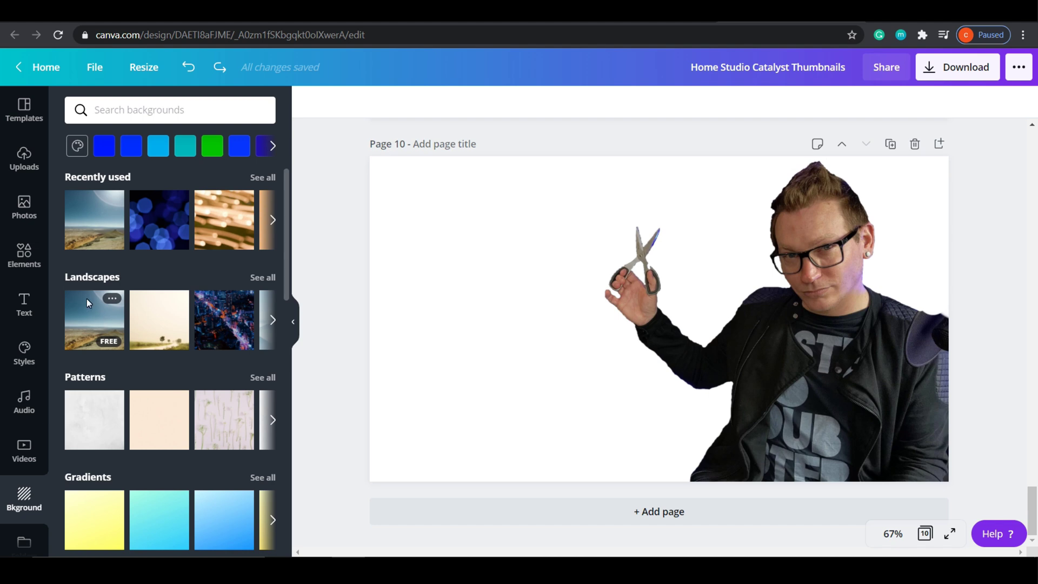
Apply the desert landscape background to page 10 and add the uploaded scissors cutout over it, enlarged to fill the page
{"action": "left_click", "coordinate": [93, 314]}
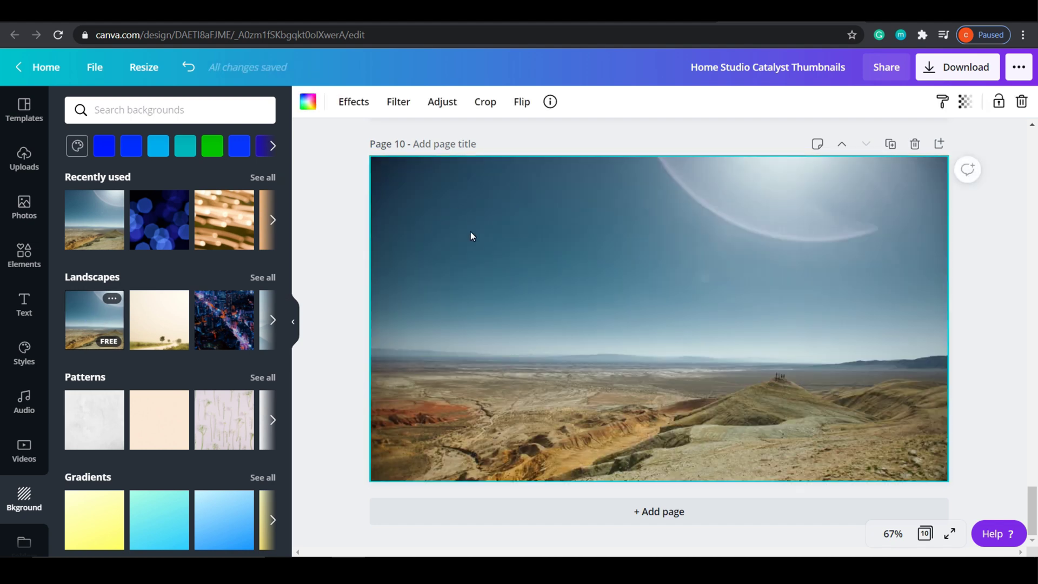
{"action": "left_click", "coordinate": [31, 161]}
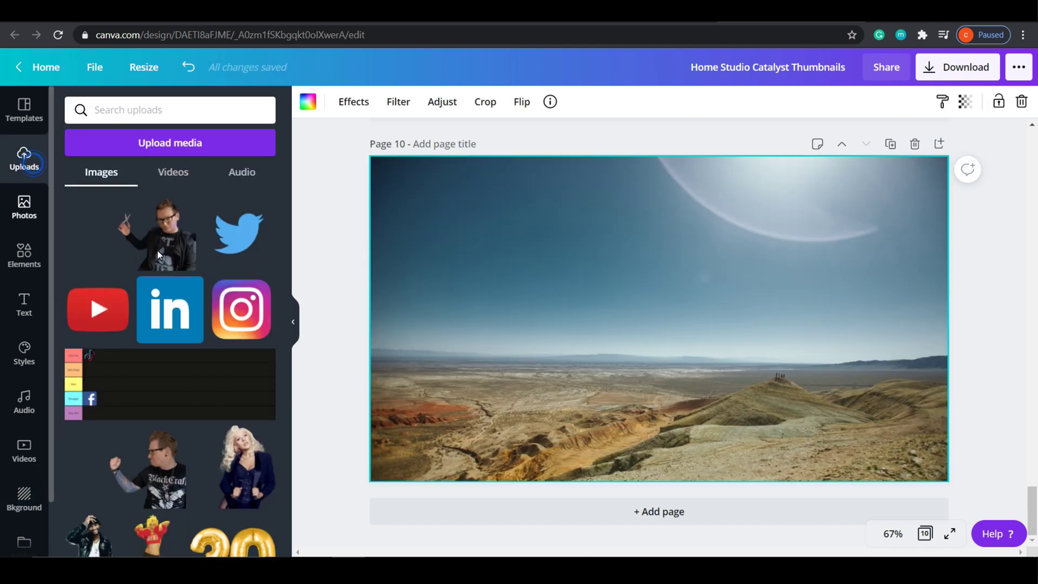
{"action": "left_click", "coordinate": [173, 233]}
{"action": "left_click_drag", "start_coordinate": [872, 199], "coordinate": [942, 158]}
{"action": "left_click_drag", "start_coordinate": [451, 436], "coordinate": [355, 473]}
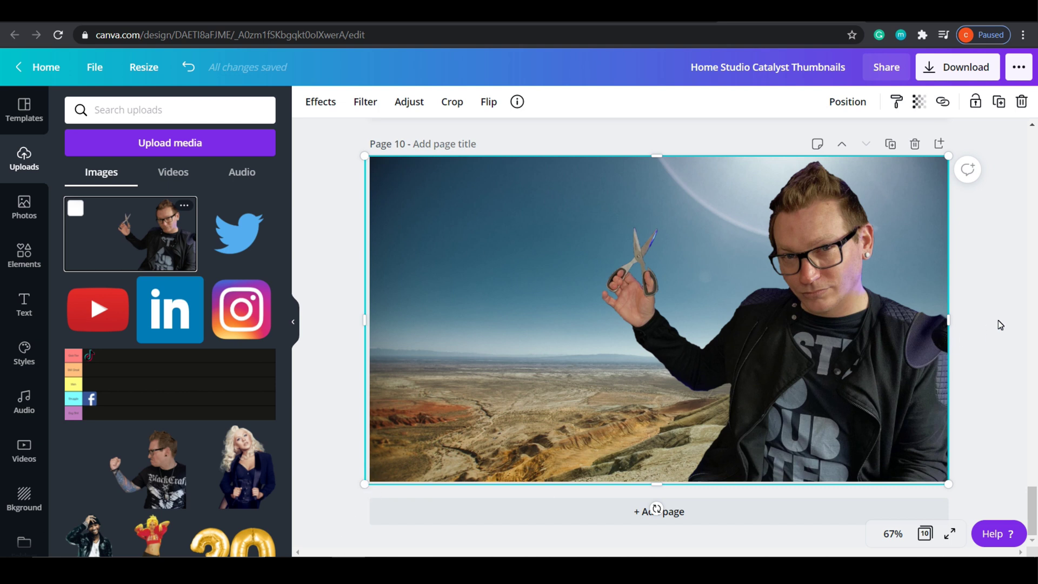
{"action": "key", "text": "Delete"}
{"action": "key", "text": "ctrl+z"}
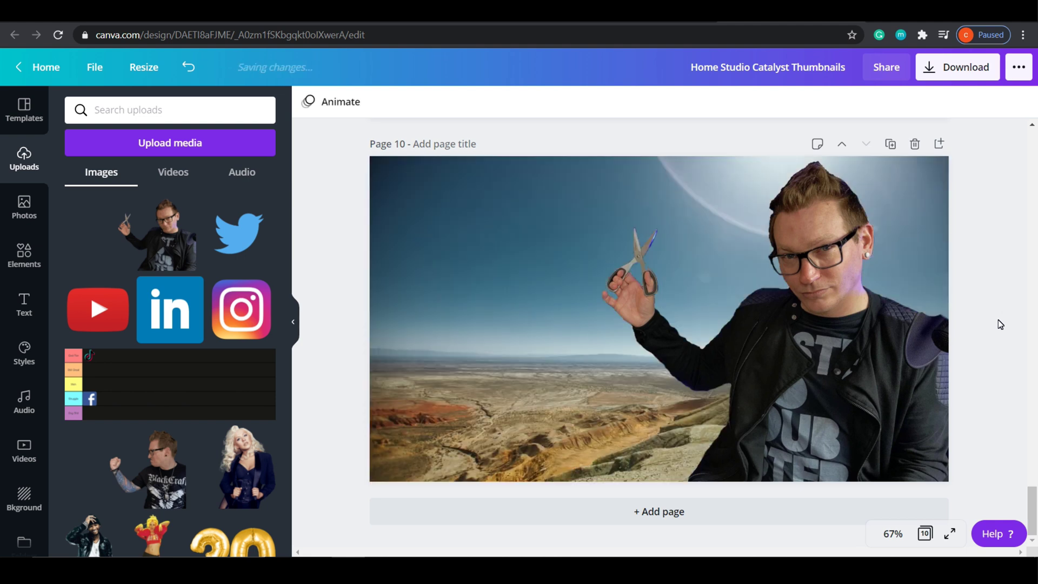
{"action": "left_click", "coordinate": [1002, 304]}
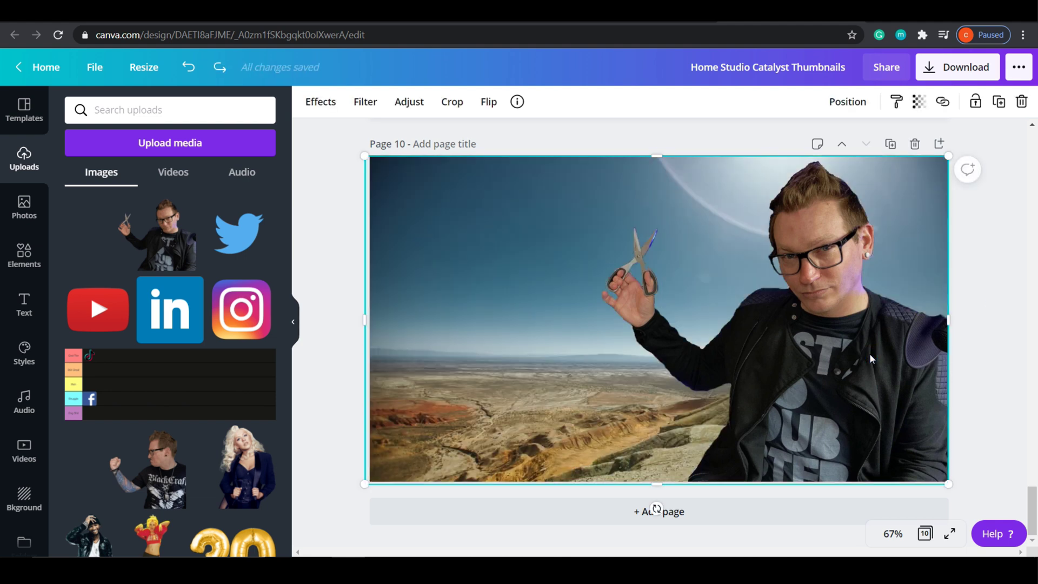
Crop the empty side of the cutout image up to just beside the hand holding the scissors
{"action": "left_click_drag", "start_coordinate": [483, 319], "coordinate": [478, 317]}
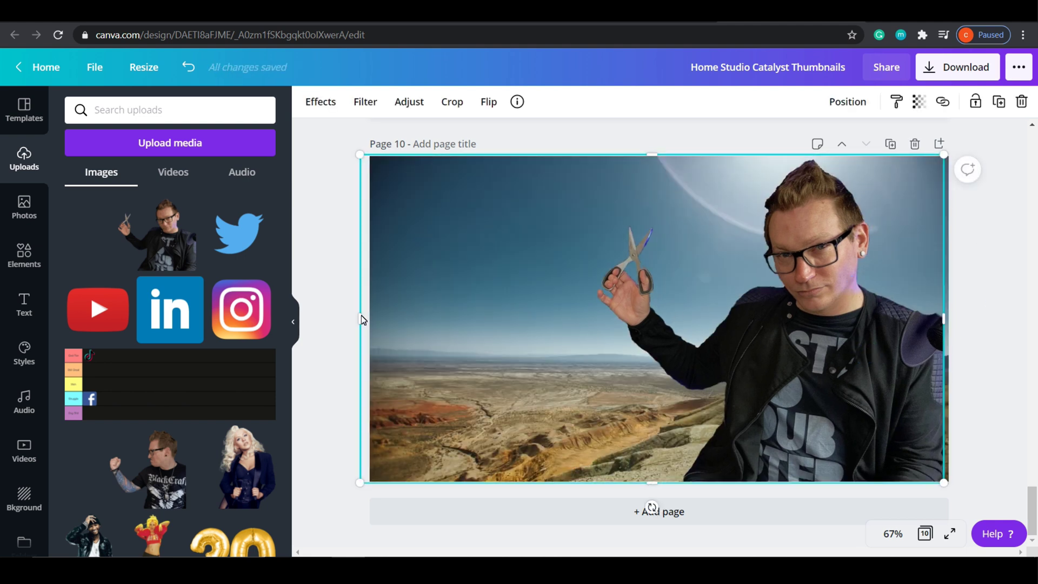
{"action": "left_click_drag", "start_coordinate": [362, 323], "coordinate": [588, 318]}
{"action": "left_click", "coordinate": [500, 311]}
{"action": "left_click", "coordinate": [446, 280]}
{"action": "left_click", "coordinate": [815, 297]}
{"action": "left_click", "coordinate": [738, 297]}
{"action": "left_click", "coordinate": [738, 297]}
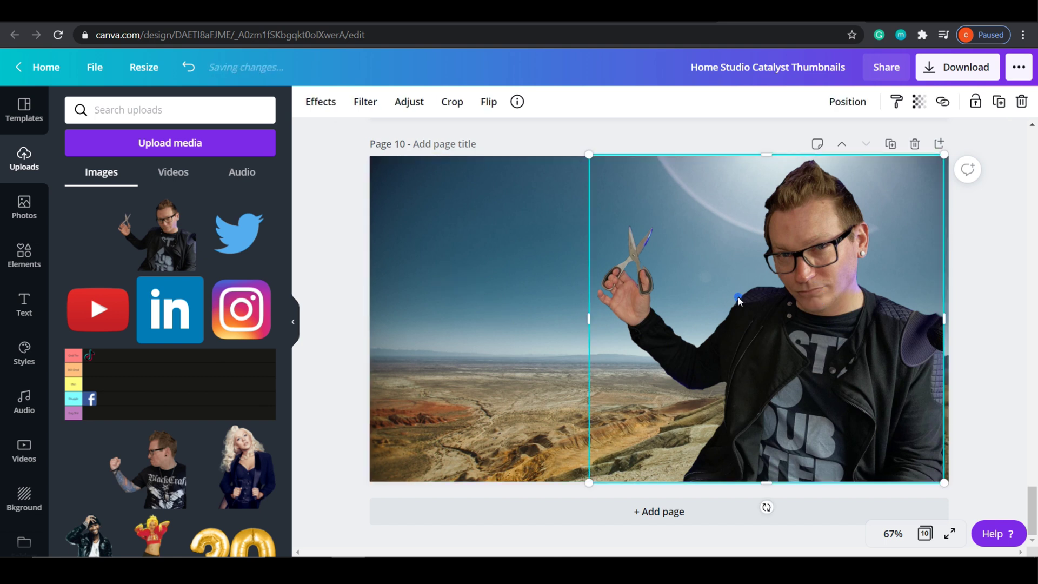
Move the cropped cutout sideways so the man's shoulder runs past the page's right edge
{"action": "left_click_drag", "start_coordinate": [792, 313], "coordinate": [842, 315]}
{"action": "left_click", "coordinate": [1014, 393]}
{"action": "left_click", "coordinate": [887, 370]}
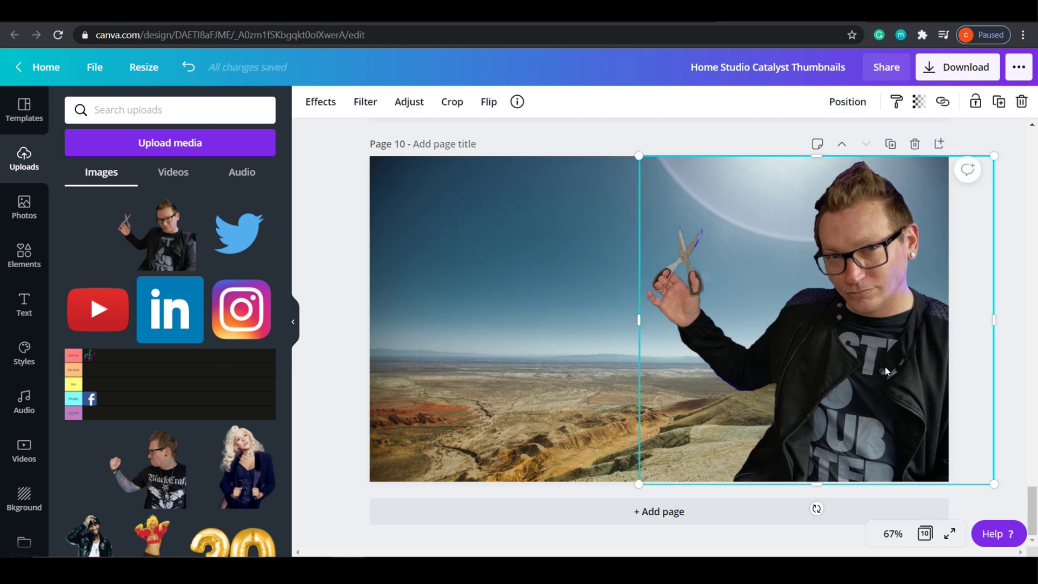
Add a Glow shadow effect to the scissors cutout on page 10
{"action": "left_click", "coordinate": [331, 105]}
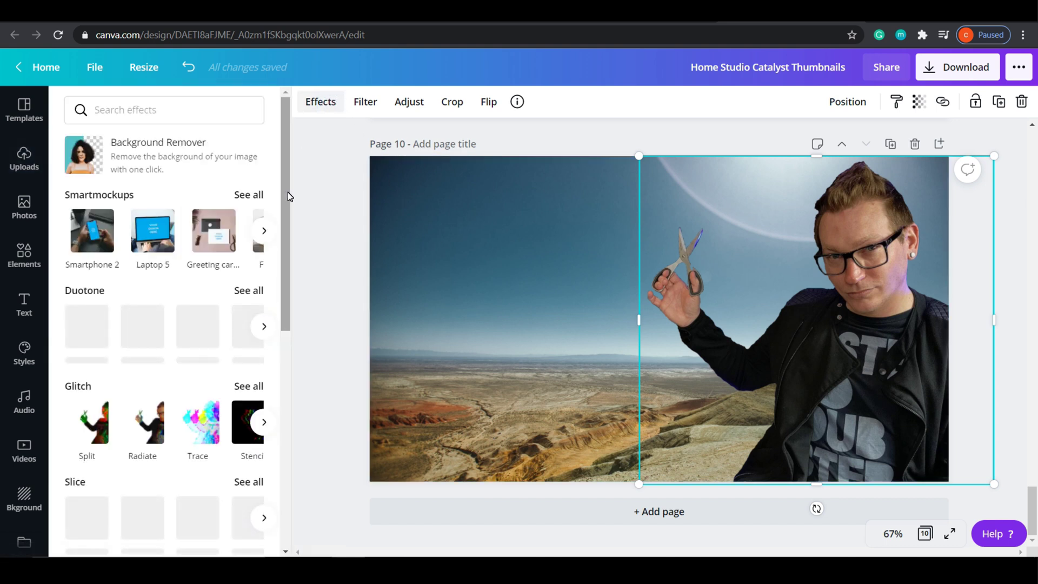
{"action": "left_click_drag", "start_coordinate": [288, 192], "coordinate": [288, 356]}
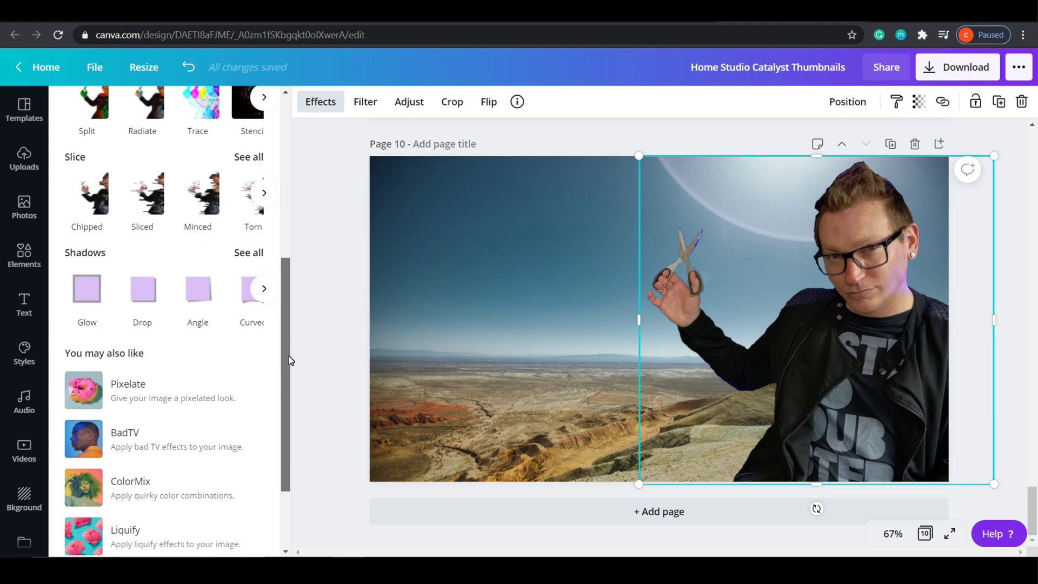
{"action": "left_click", "coordinate": [246, 251]}
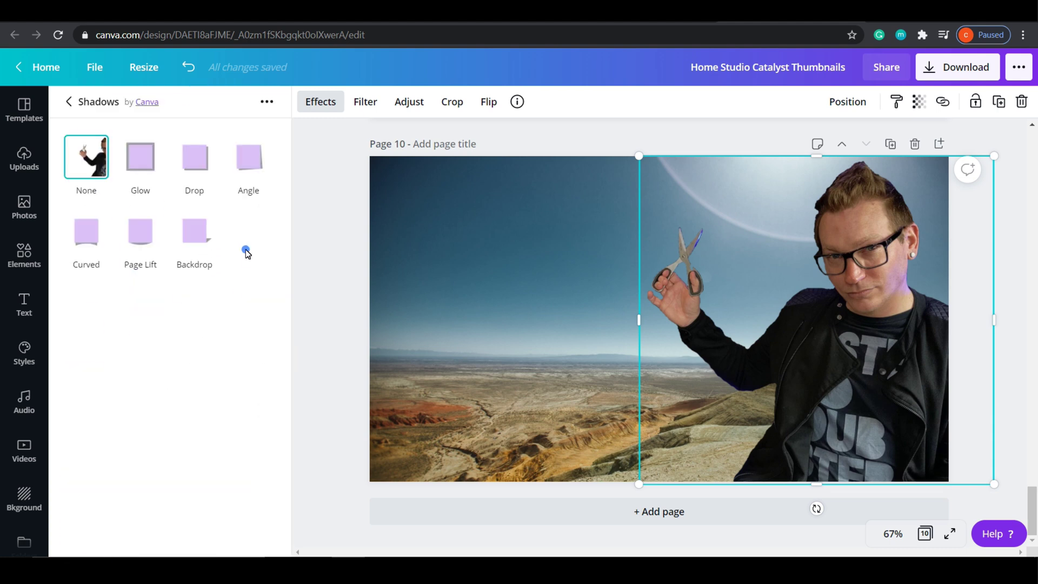
{"action": "left_click", "coordinate": [136, 162]}
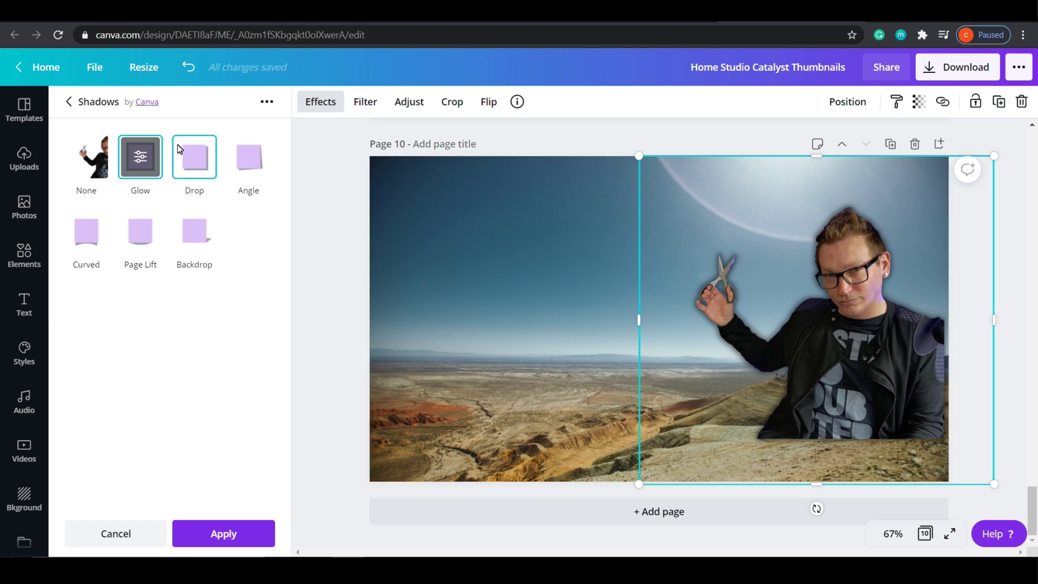
Try the Drop, Angle, Curved, Page Lift and Backdrop shadows on the cutout, then return to Glow
{"action": "left_click", "coordinate": [203, 162]}
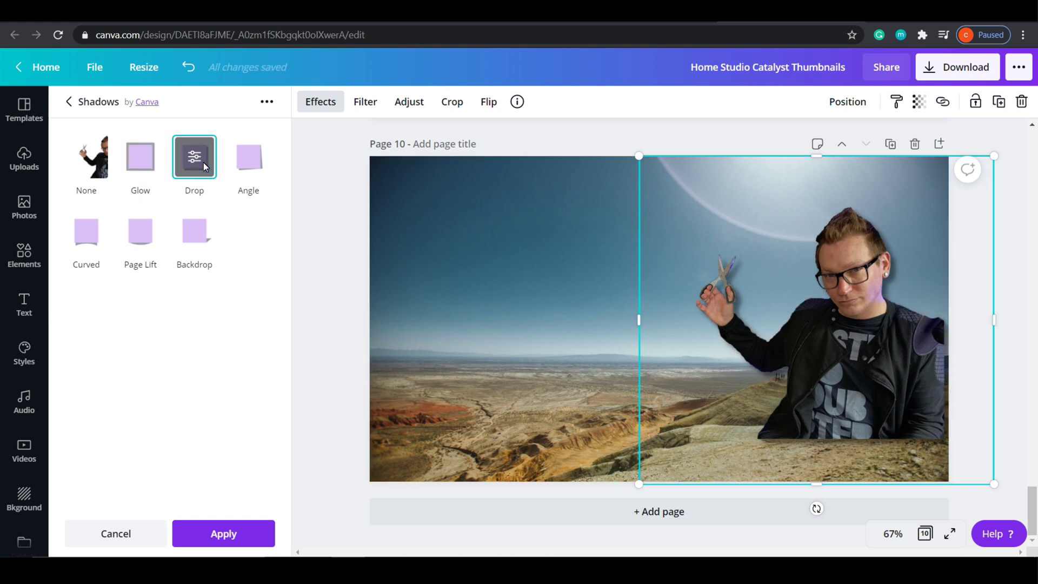
{"action": "left_click", "coordinate": [245, 165]}
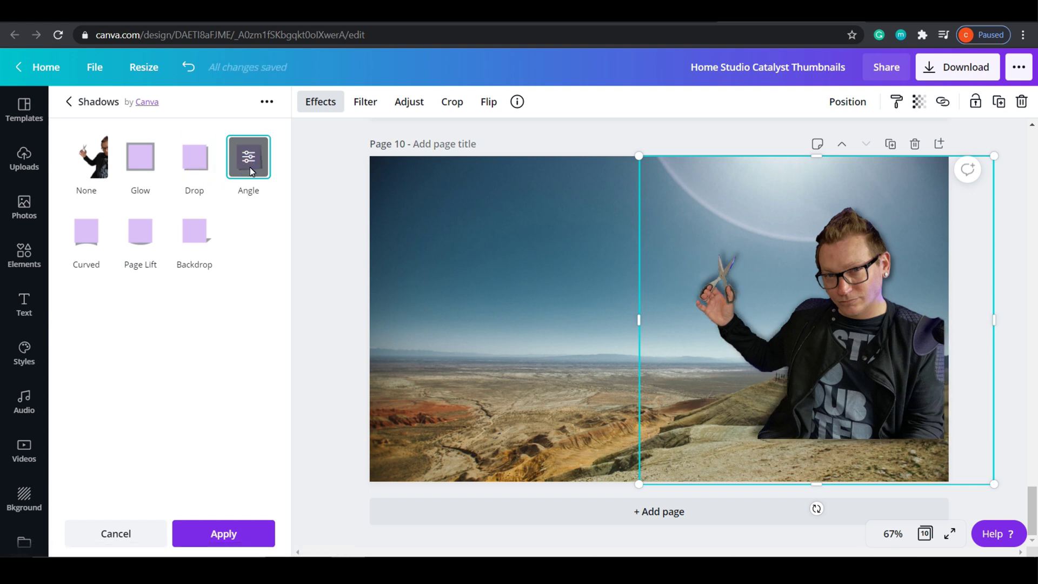
{"action": "left_click", "coordinate": [93, 247]}
{"action": "left_click", "coordinate": [146, 241]}
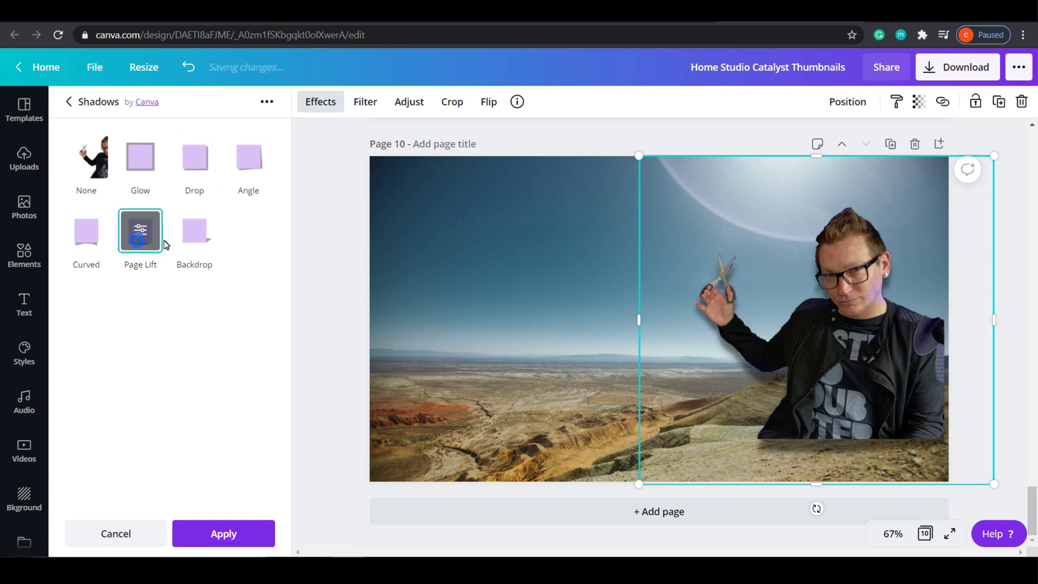
{"action": "left_click", "coordinate": [190, 244]}
{"action": "left_click", "coordinate": [153, 166]}
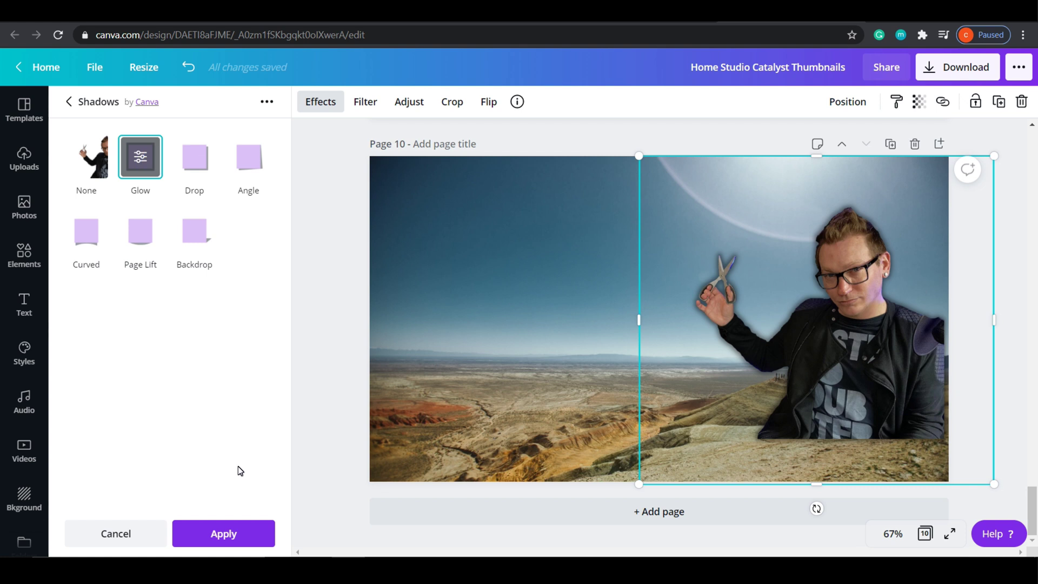
Set the cutout's Glow shadow to transparency 56 and blur 3, keeping the black color
{"action": "left_click", "coordinate": [141, 160]}
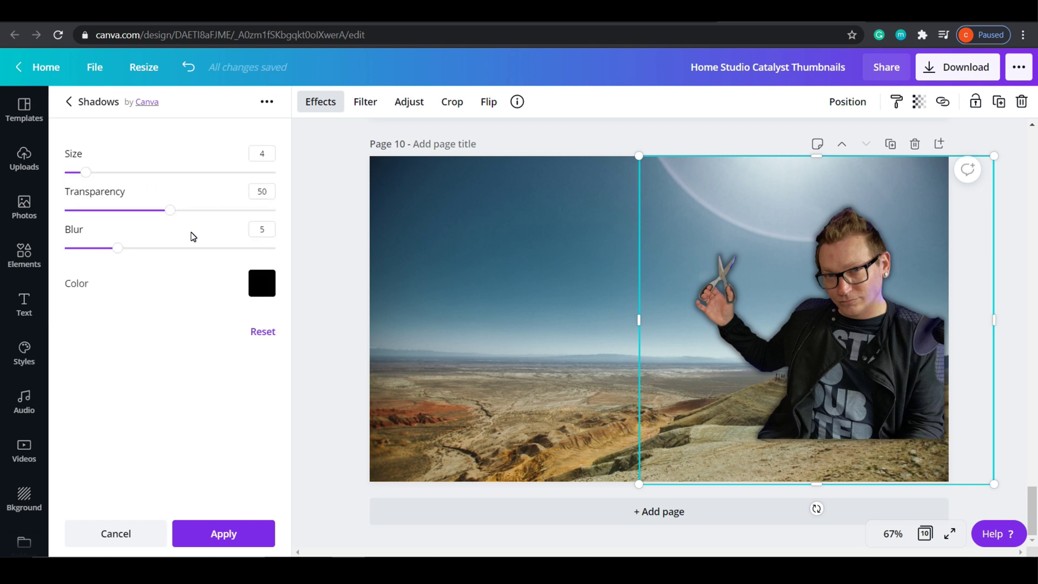
{"action": "left_click", "coordinate": [258, 290]}
{"action": "left_click_drag", "start_coordinate": [263, 381], "coordinate": [239, 443]}
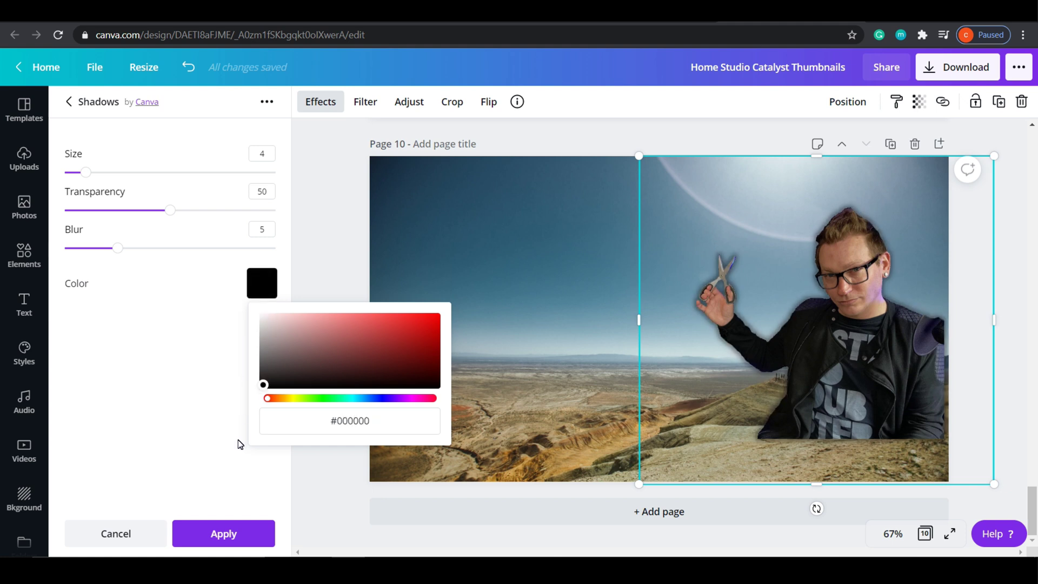
{"action": "left_click_drag", "start_coordinate": [173, 215], "coordinate": [221, 222]}
{"action": "left_click_drag", "start_coordinate": [125, 253], "coordinate": [96, 253]}
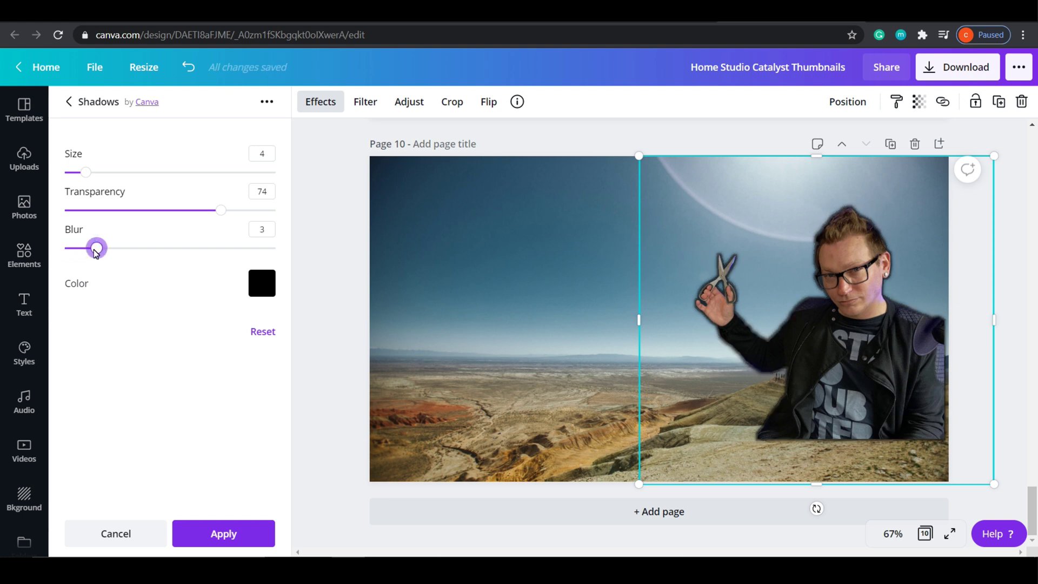
{"action": "left_click_drag", "start_coordinate": [223, 216], "coordinate": [184, 222]}
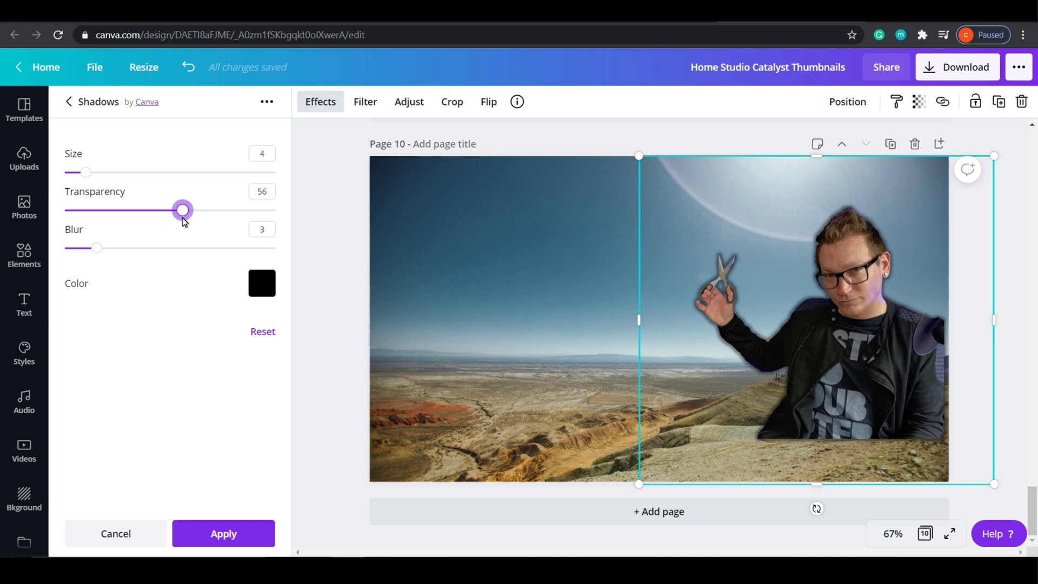
Examine the cutouts in the finished thumbnails on pages 9 and 10
{"action": "left_click", "coordinate": [1021, 277]}
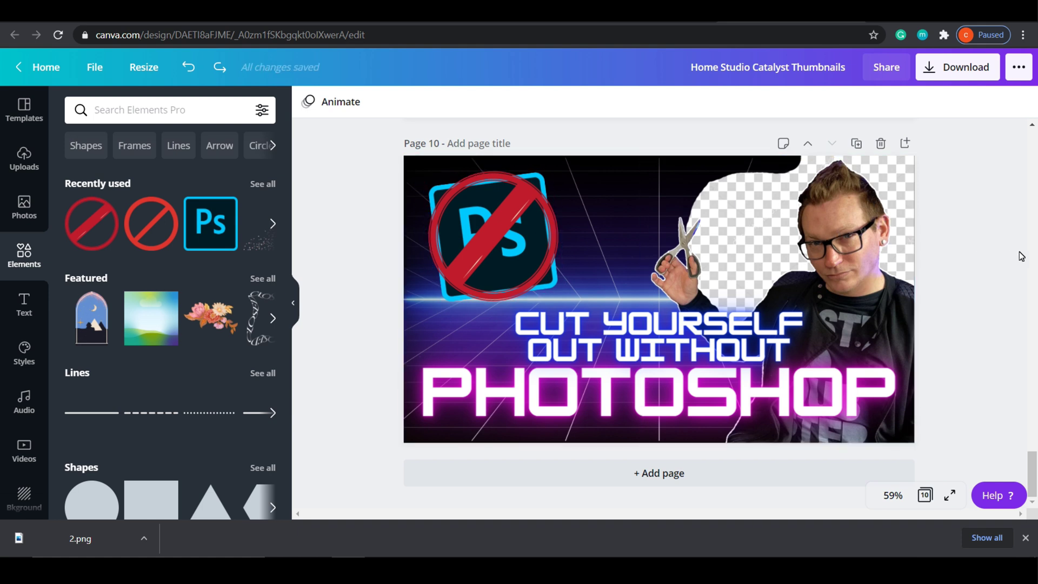
{"action": "scroll", "coordinate": [1033, 465], "scroll_direction": "up", "scroll_amount": 5}
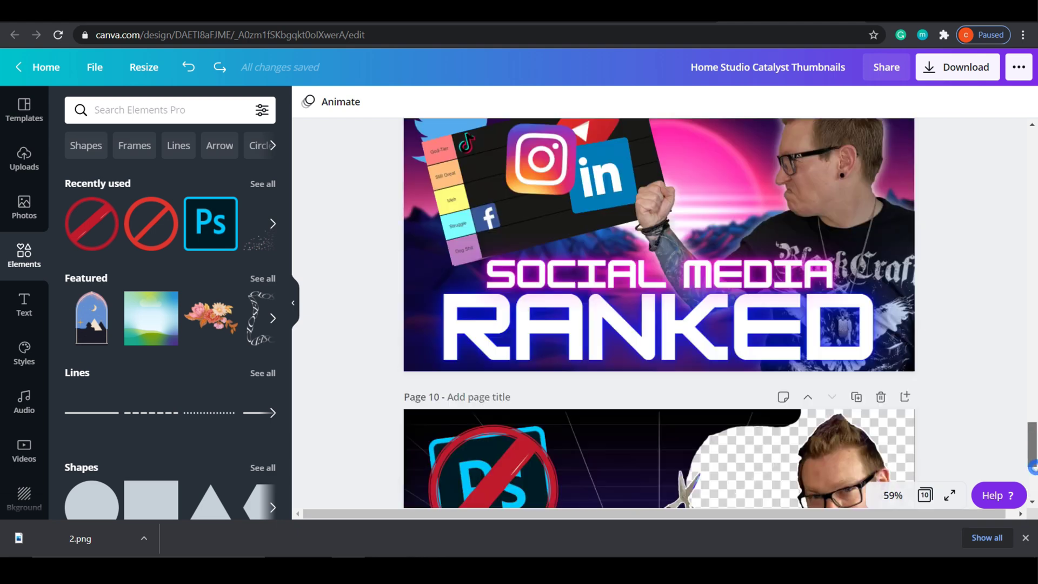
{"action": "scroll", "coordinate": [1033, 465], "scroll_direction": "up", "scroll_amount": 2}
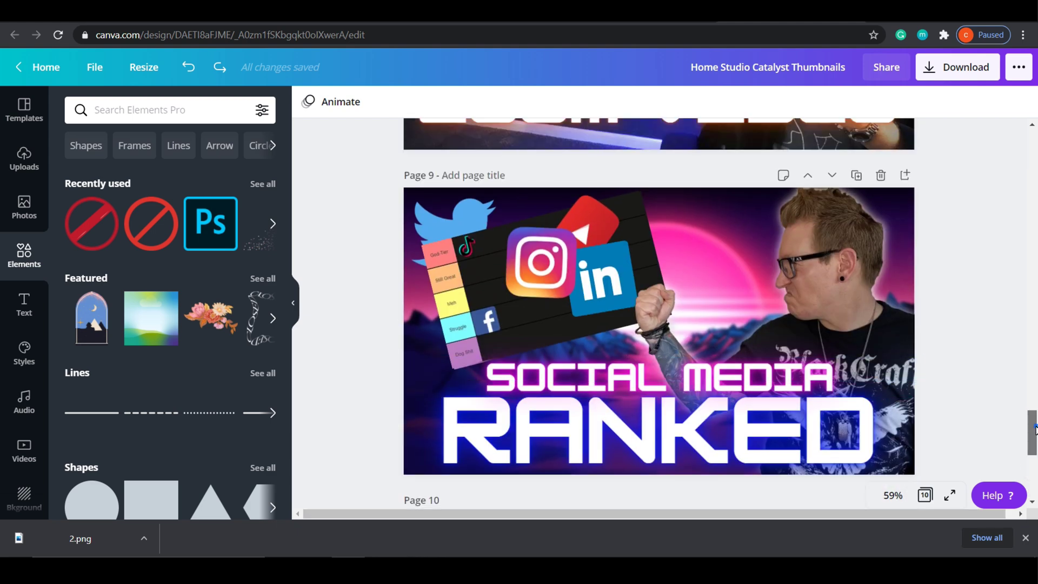
{"action": "left_click_drag", "start_coordinate": [1034, 430], "coordinate": [1034, 431]}
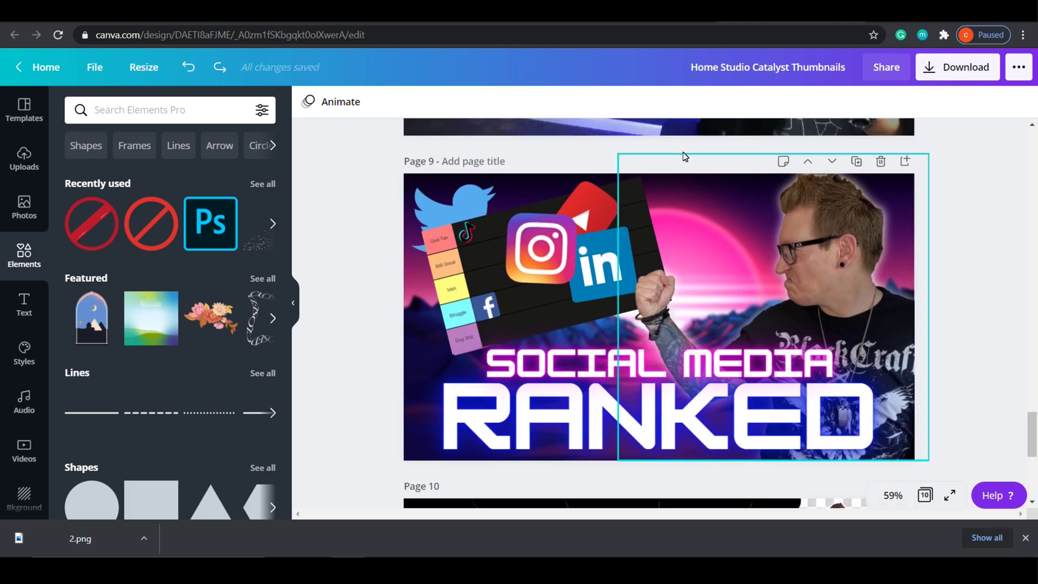
{"action": "scroll", "coordinate": [756, 346], "scroll_direction": "down", "scroll_amount": 5}
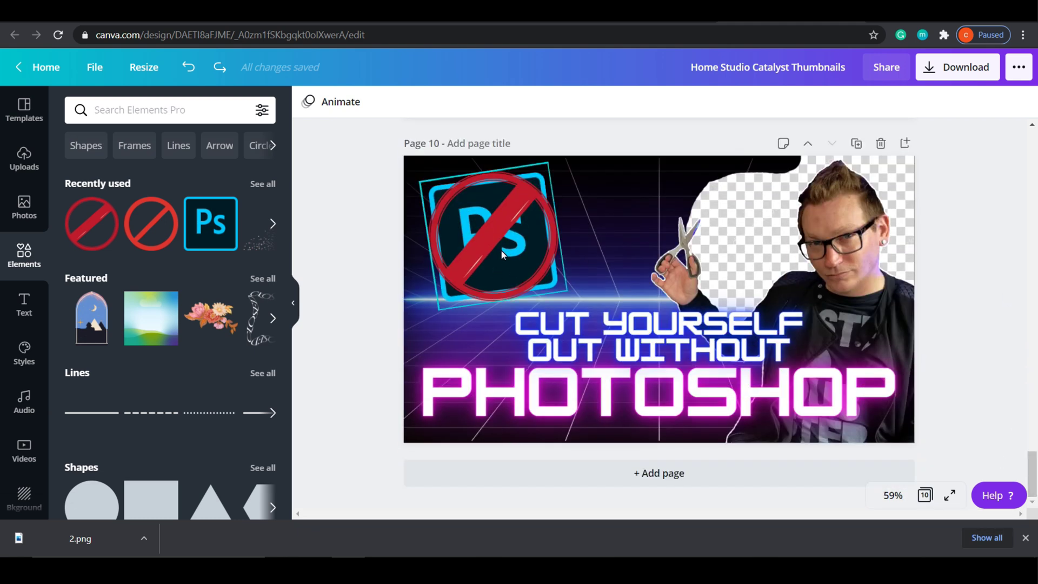
{"action": "left_click", "coordinate": [996, 299]}
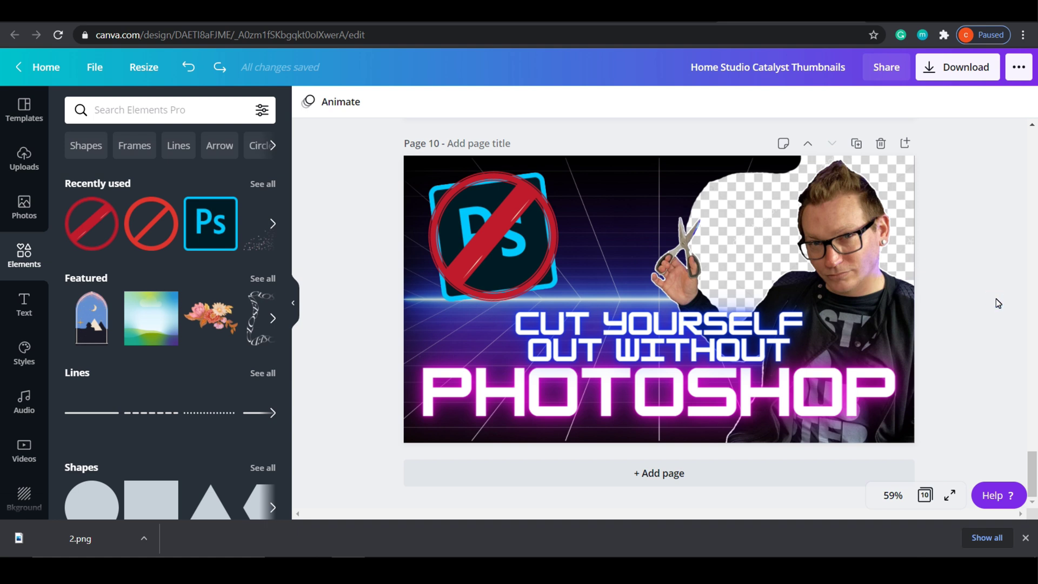